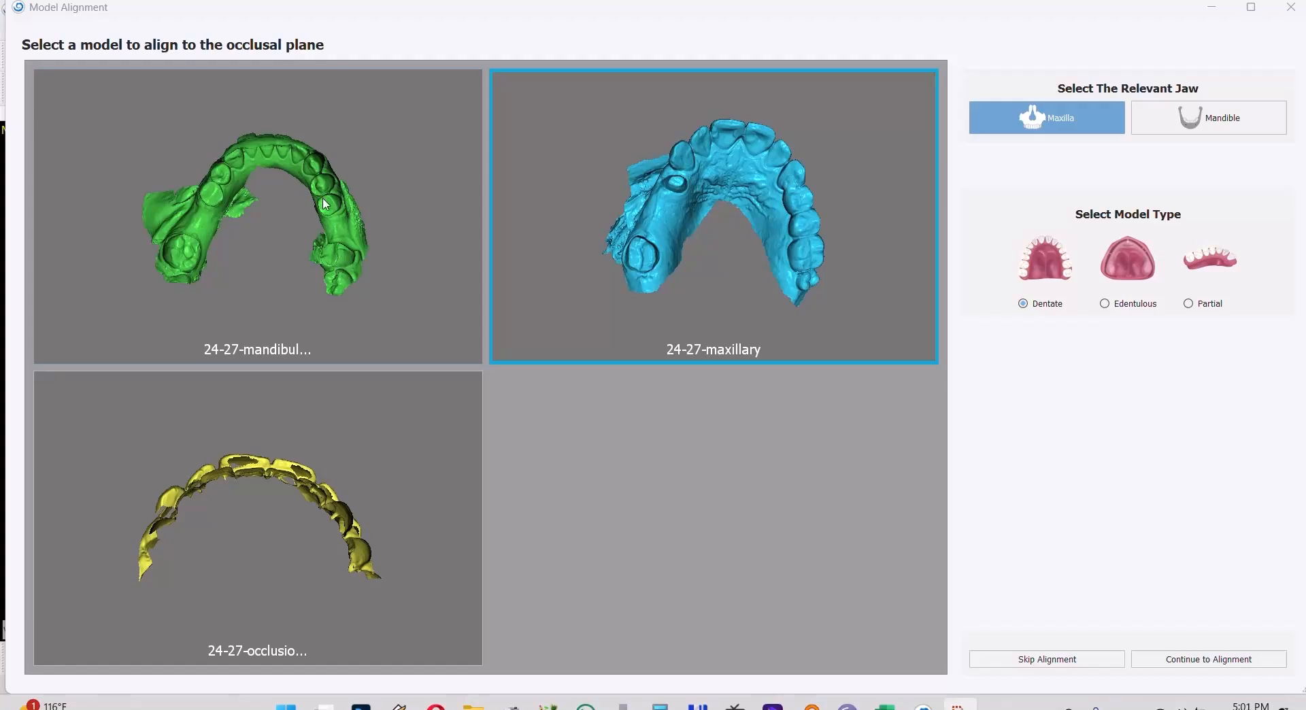
- Choose the 24-27-mandibular scan as a dentate mandible and continue to its occlusal plane alignment
click(131, 165)
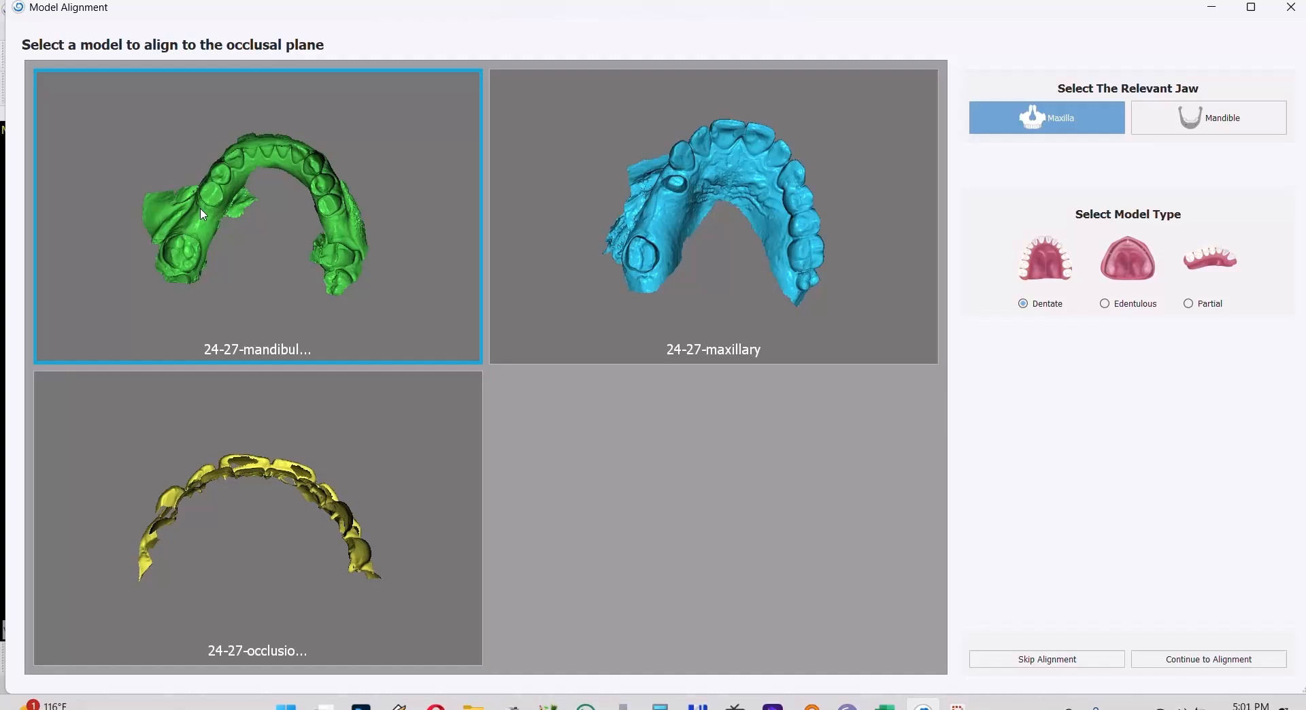
click(1209, 118)
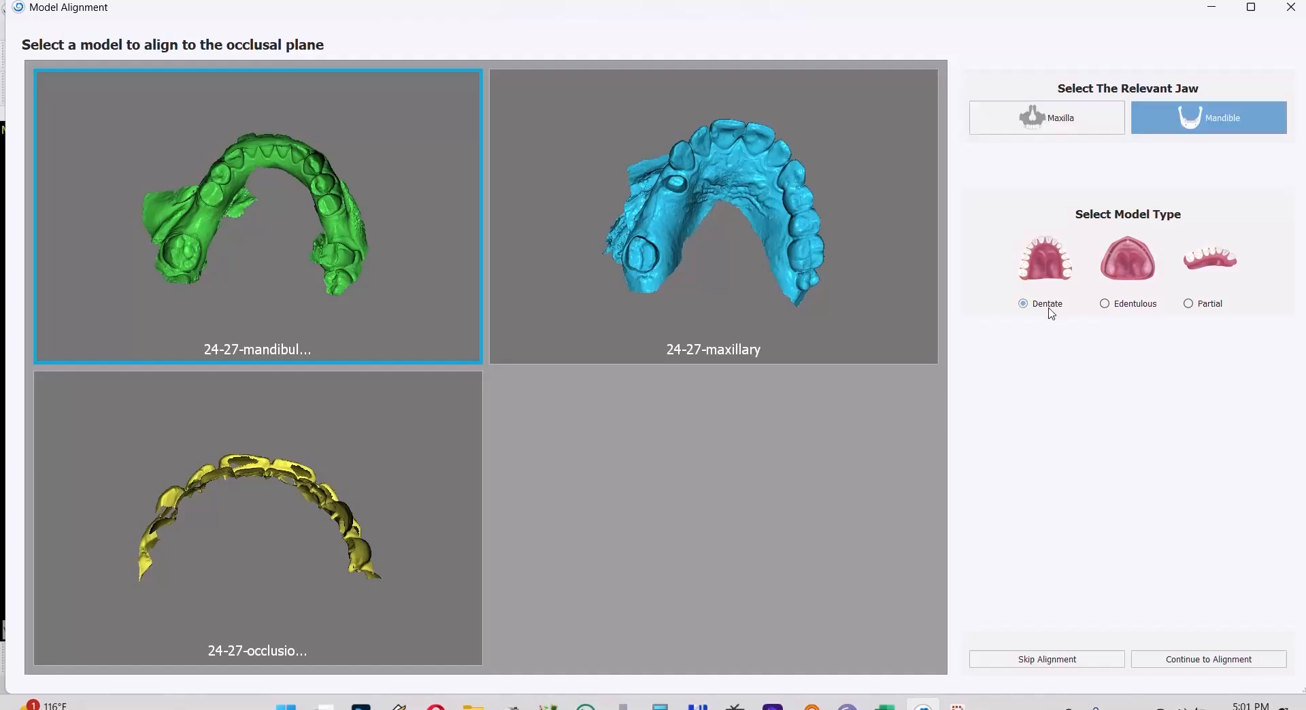
click(1185, 660)
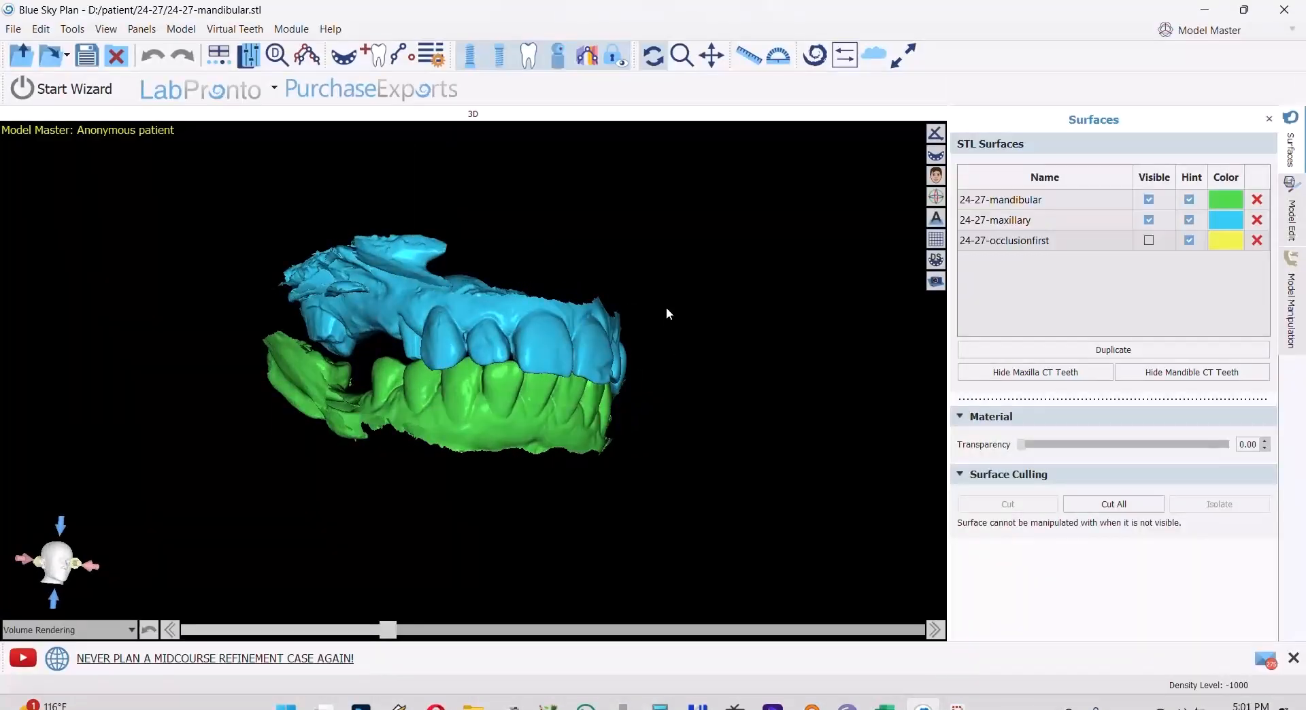
drag(666, 308, 243, 358)
- Hide the maxillary scan and cut away the loose soft-tissue flap and stray fragments beside the molars of the 24-27-mandibular scan
drag(538, 345, 557, 453)
click(1150, 220)
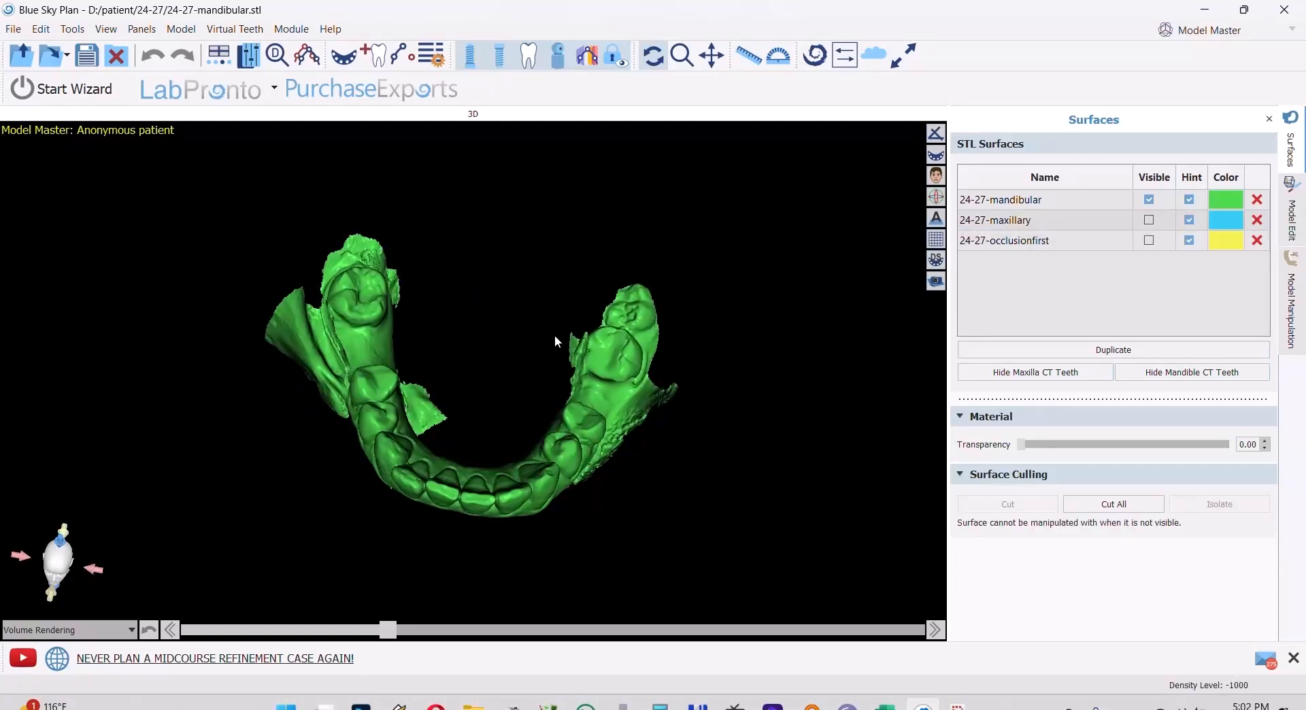
drag(556, 344, 502, 347)
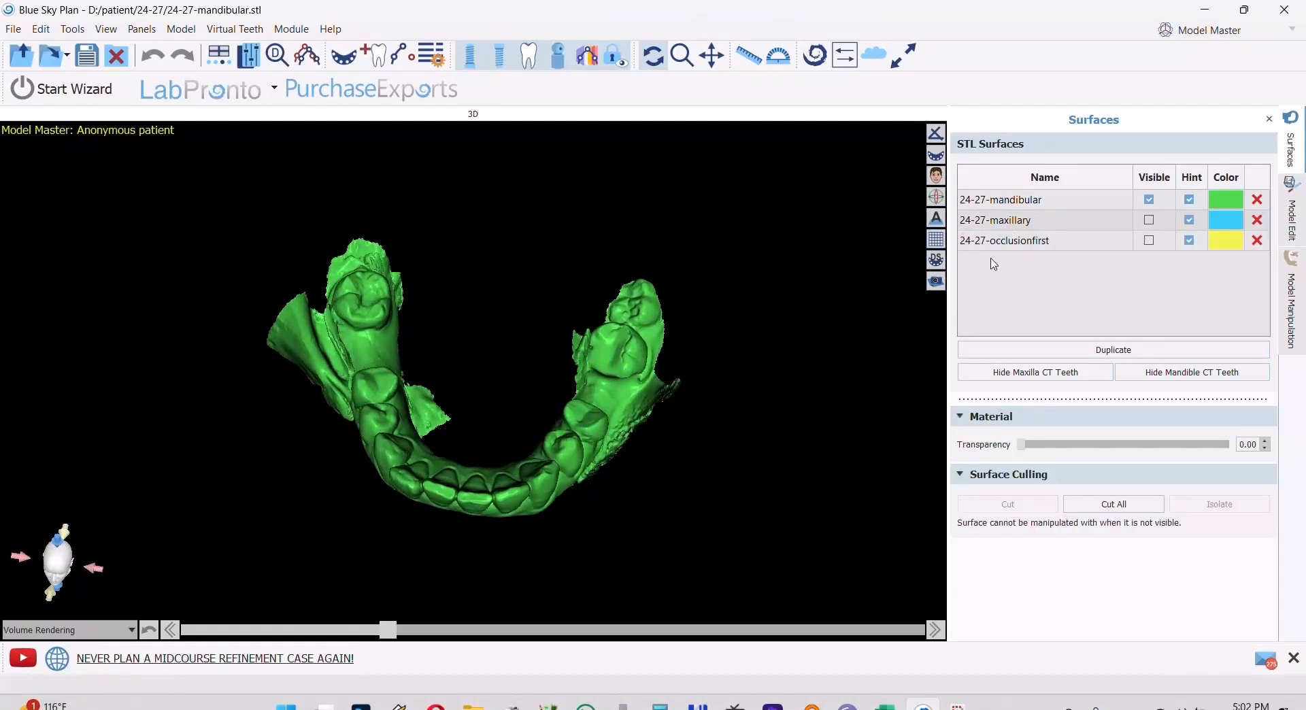
click(1003, 204)
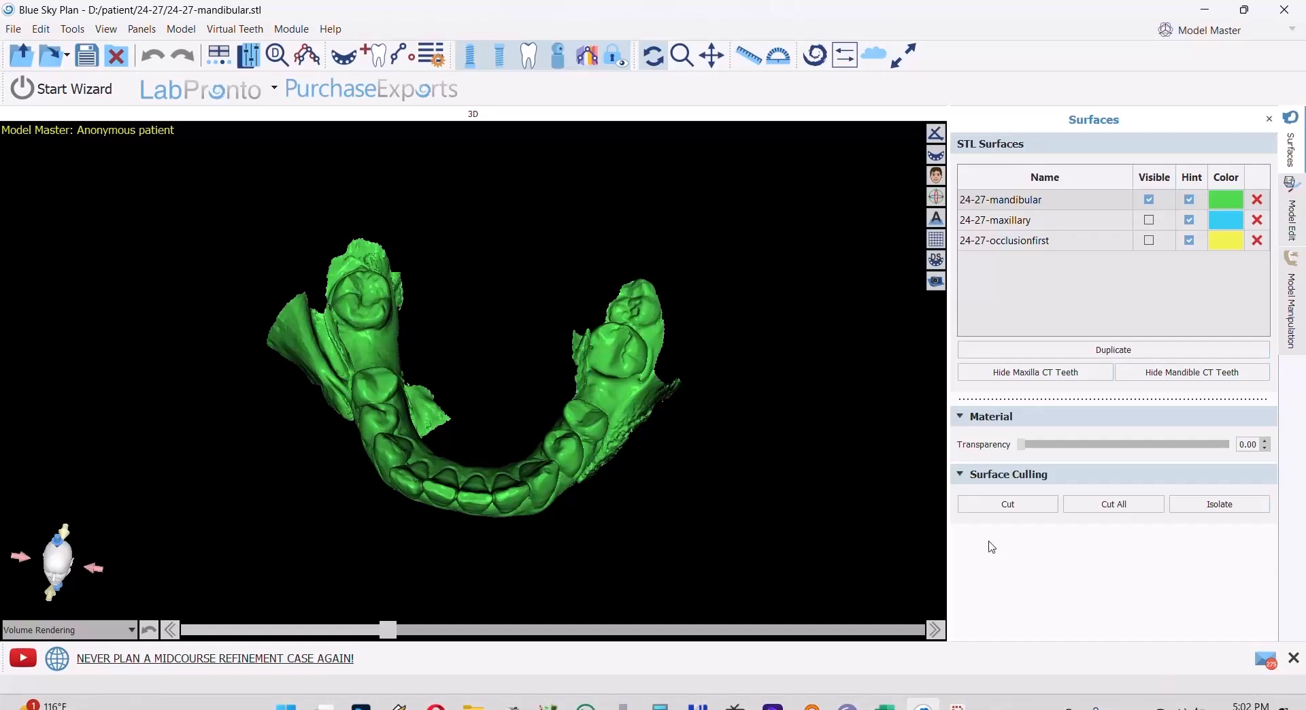
click(1006, 504)
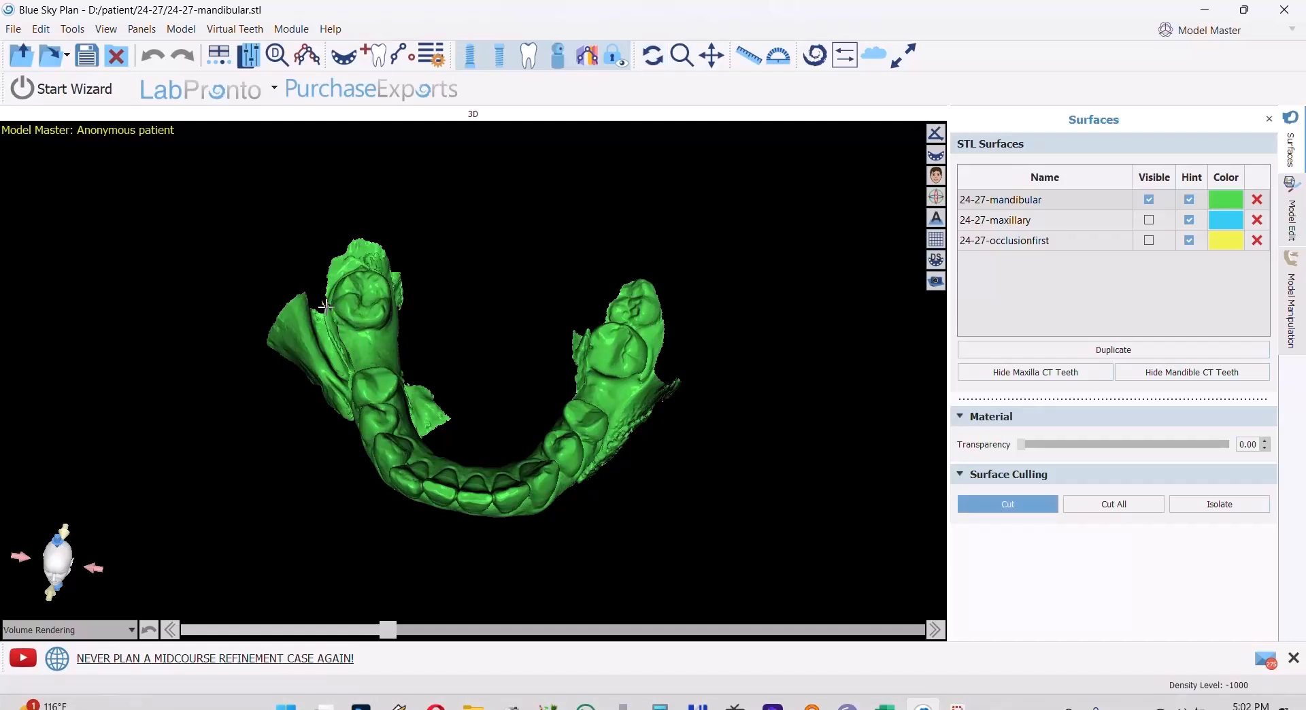
mouse_move(332, 316)
mouse_down()
mouse_move(349, 394)
mouse_move(263, 403)
mouse_move(244, 248)
mouse_up()
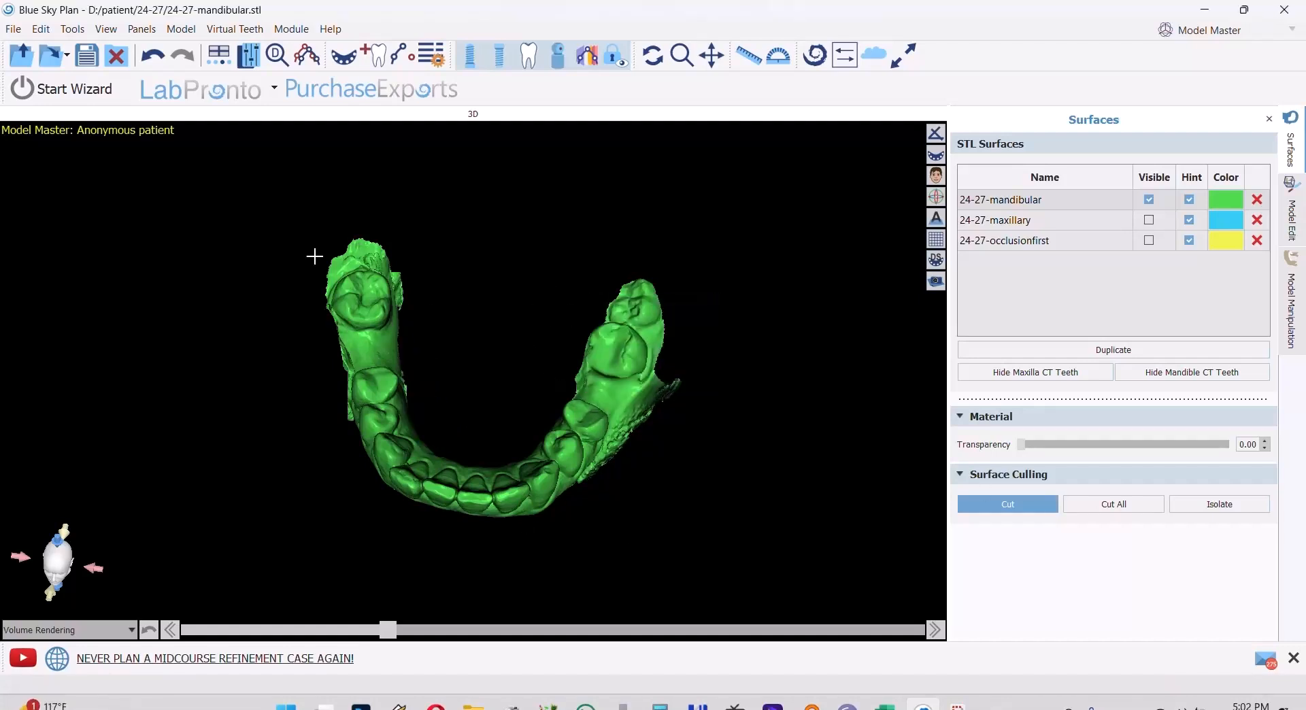
- Cut off the protruding excess surface on the cheek side of the mandibular scan's other posterior segment
click(1045, 505)
drag(657, 439, 772, 402)
scroll(648, 411, up, 5)
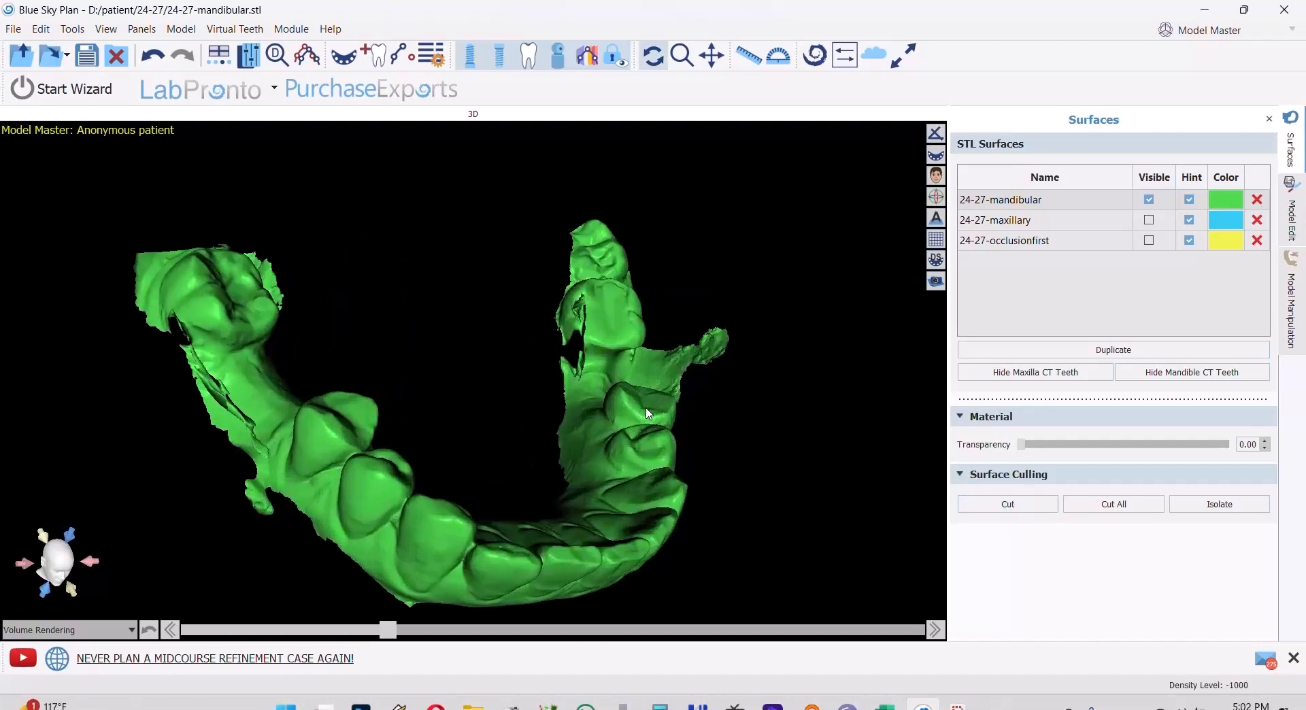
click(1021, 509)
mouse_move(656, 344)
mouse_down()
mouse_move(670, 387)
mouse_move(694, 402)
mouse_move(767, 299)
mouse_move(658, 335)
mouse_up()
mouse_move(744, 333)
mouse_down()
mouse_move(854, 307)
mouse_move(755, 324)
mouse_up()
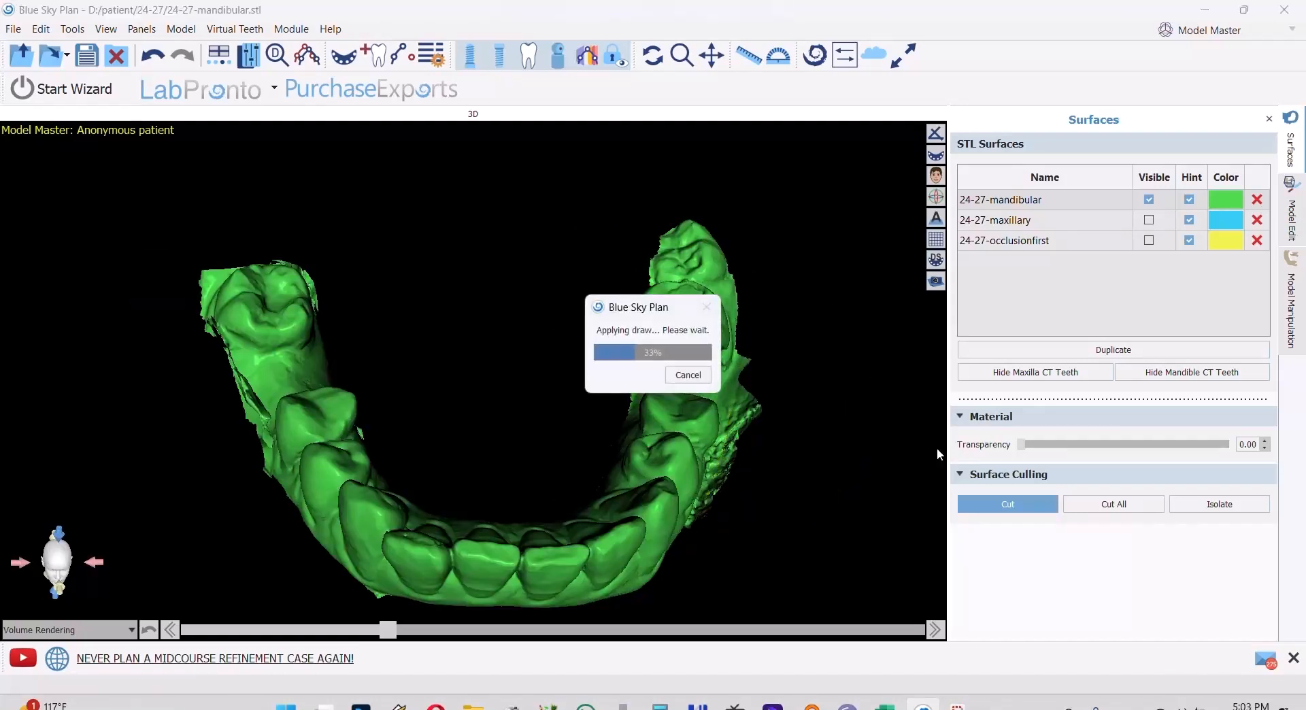
click(1004, 507)
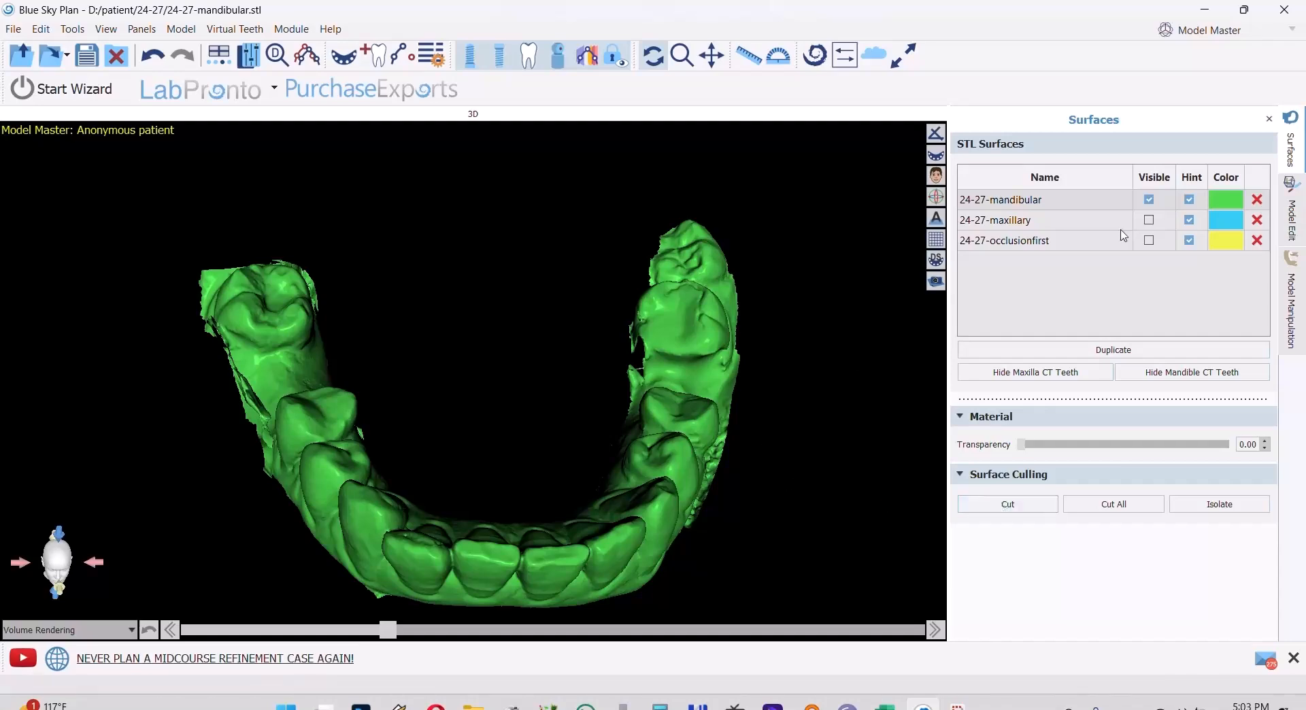
- Show only the 24-27-maxillary scan and cut away the excess cheek tissue along its edentulous side
click(1149, 220)
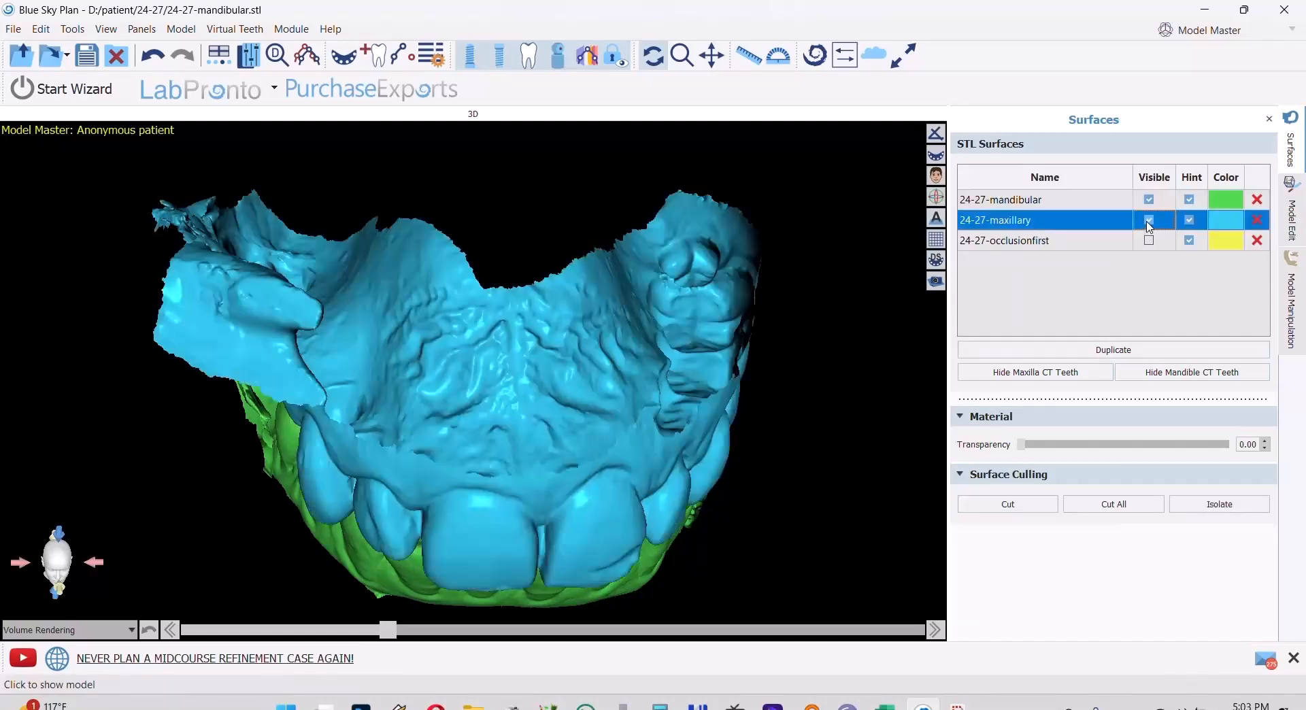
click(1149, 200)
drag(283, 328, 532, 300)
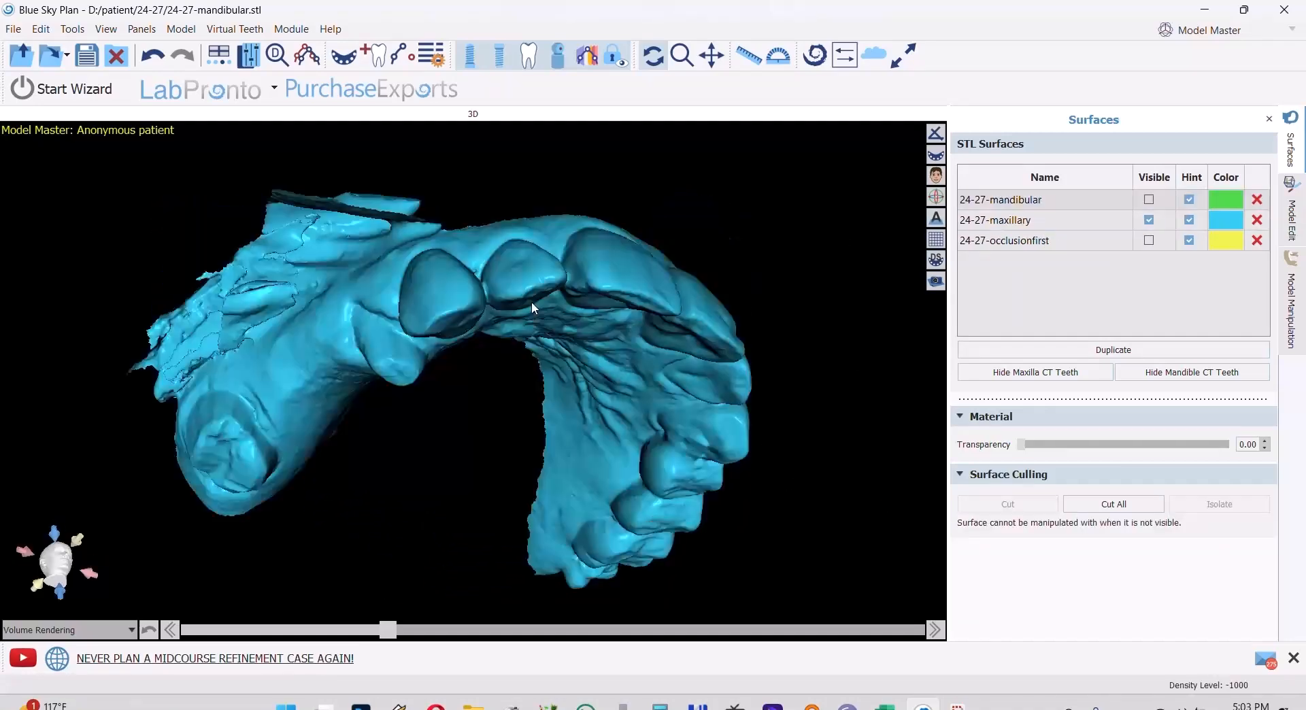
click(1034, 221)
click(1005, 505)
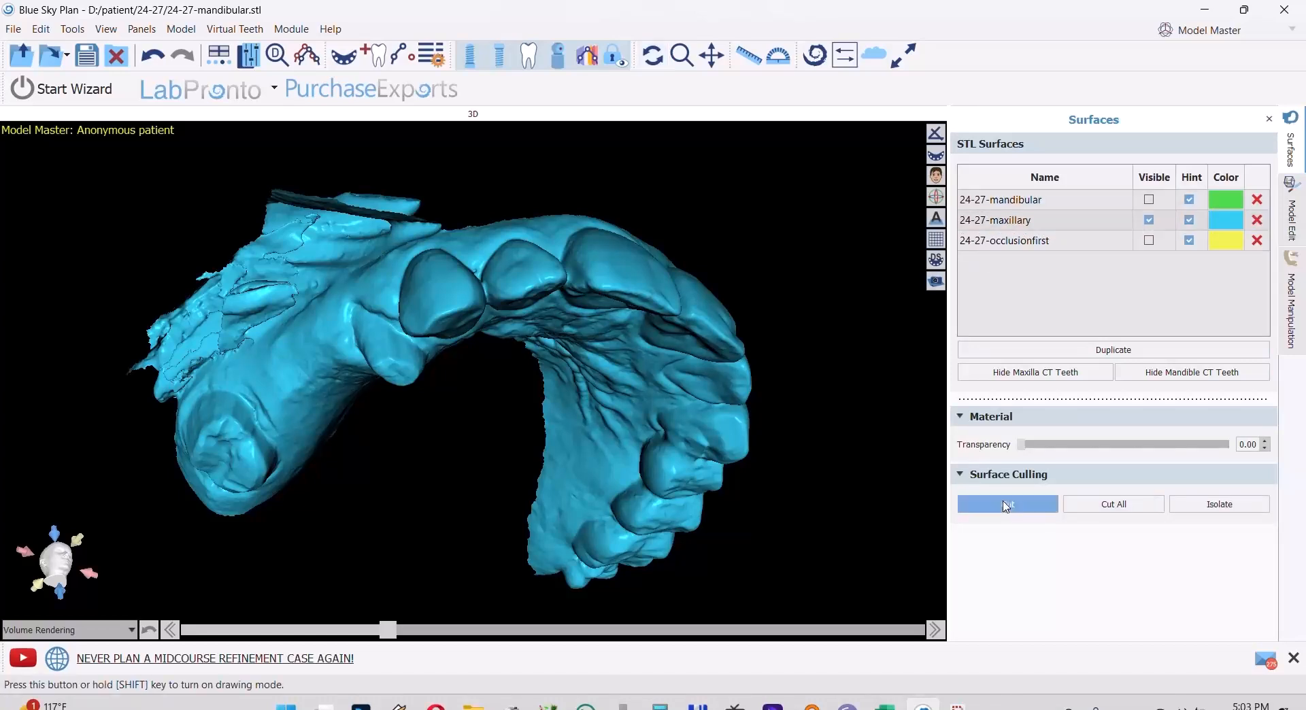
mouse_move(445, 225)
mouse_down()
mouse_move(156, 398)
mouse_move(511, 122)
mouse_move(517, 139)
mouse_up()
drag(186, 362, 134, 355)
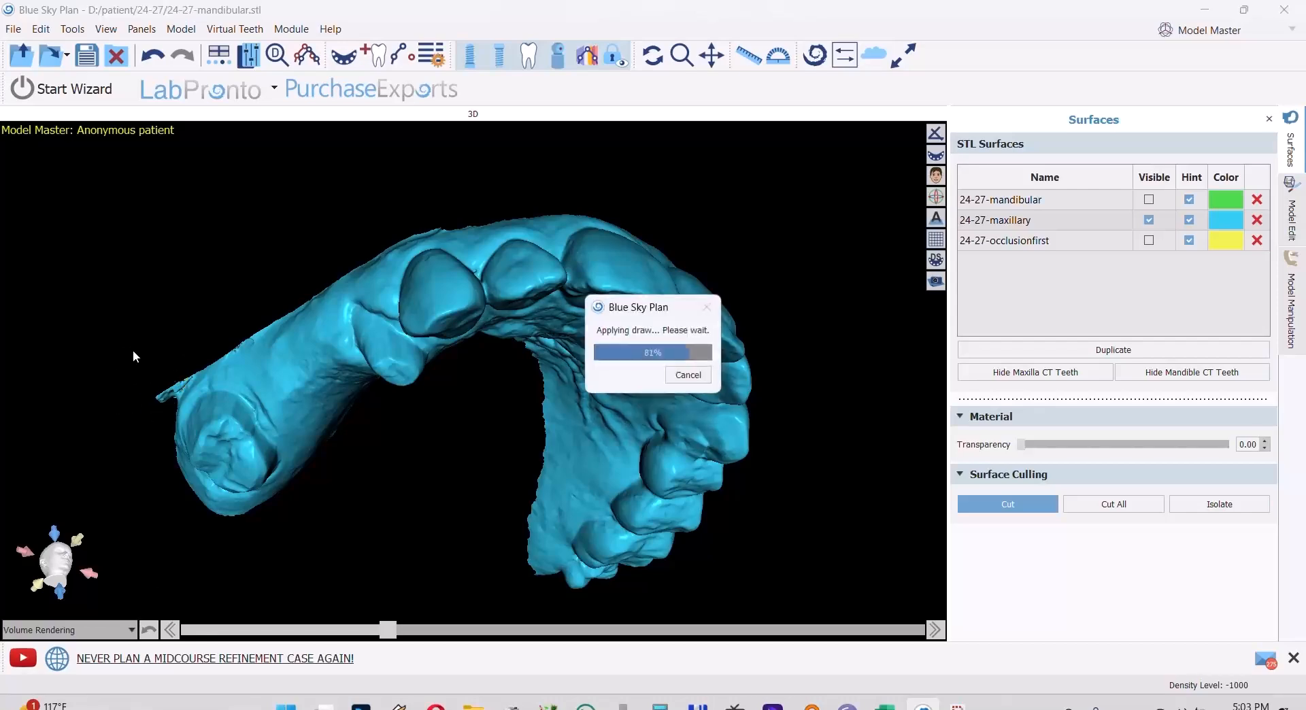
click(988, 509)
- Inspect the trimmed maxillary arch from the occlusal side and switch to the Crown and Bridge module
mouse_move(598, 306)
mouse_down()
mouse_move(591, 485)
mouse_move(579, 269)
mouse_move(588, 247)
mouse_move(654, 367)
mouse_move(656, 223)
mouse_up()
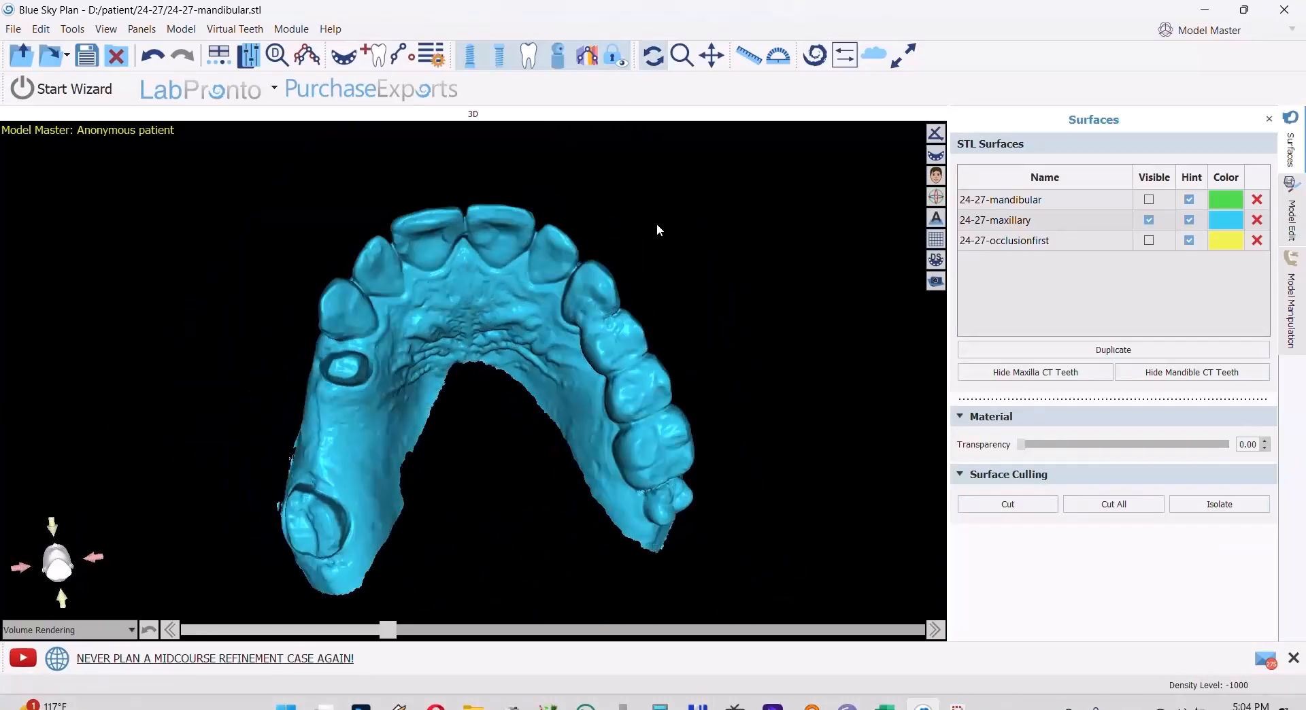
drag(502, 356, 530, 280)
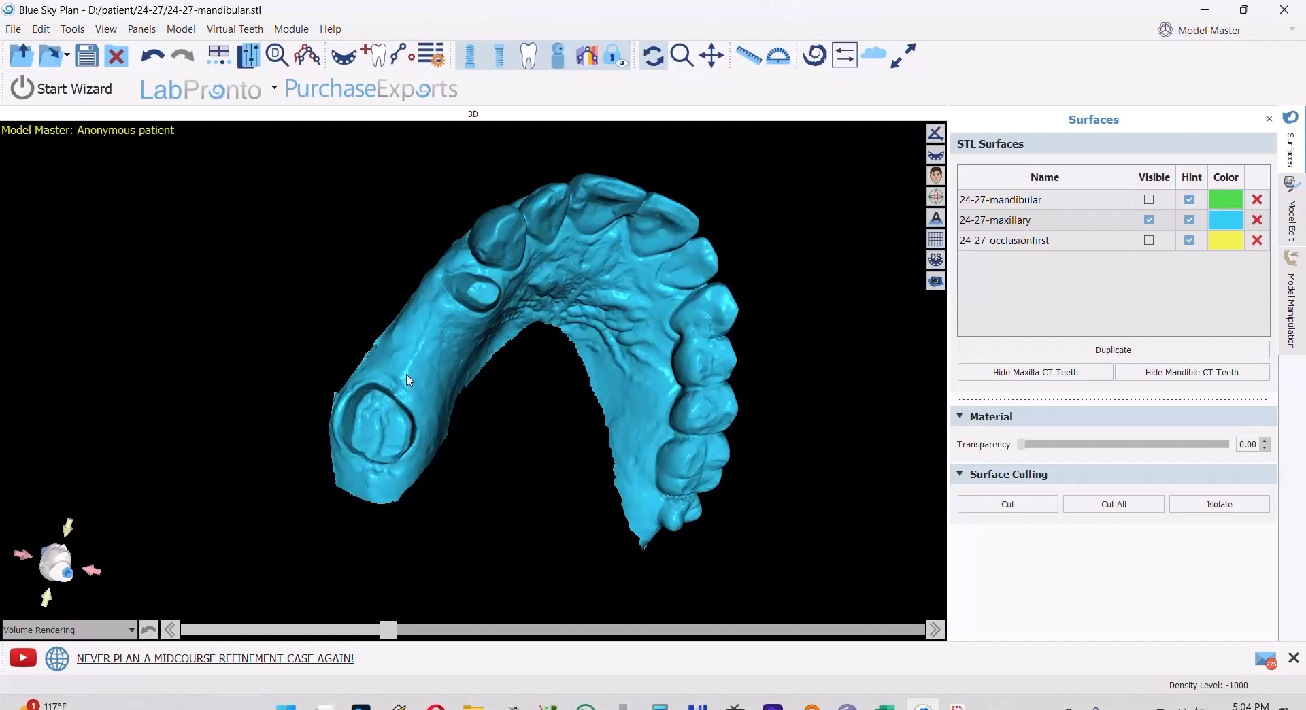
drag(688, 250, 713, 210)
click(1224, 30)
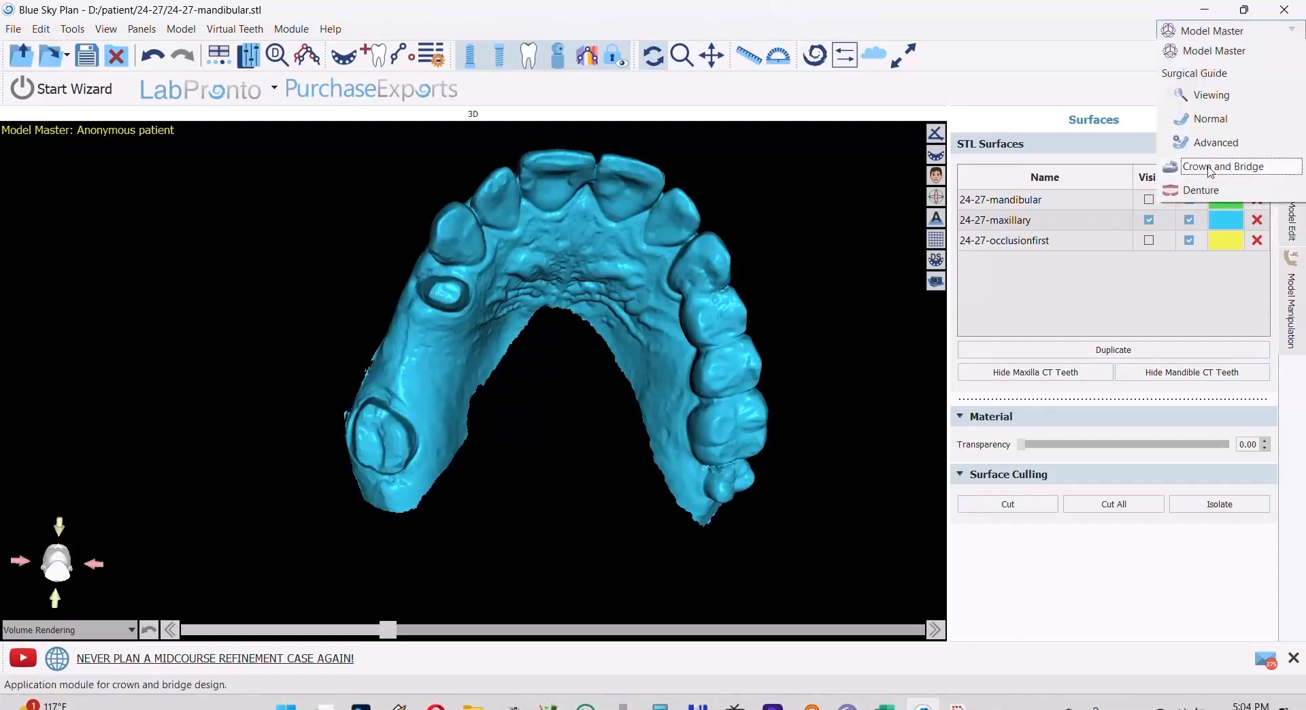
click(1222, 170)
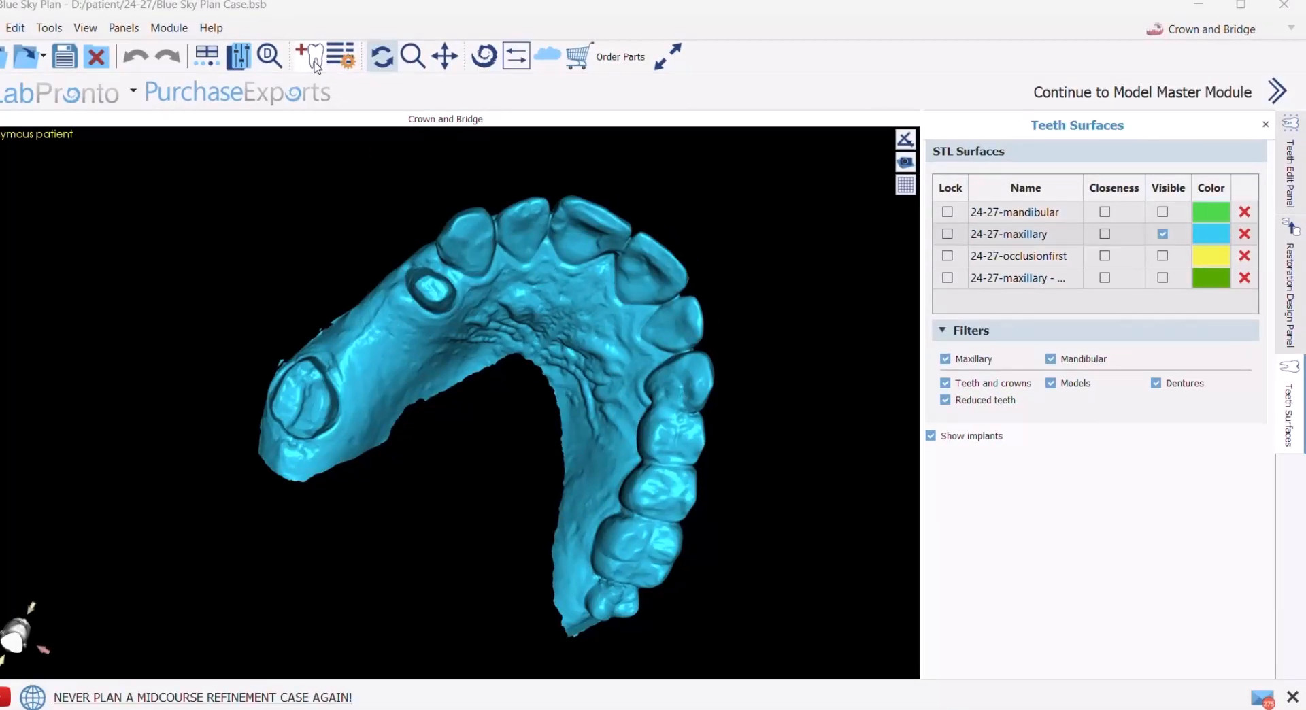
- Add a small Right Maxillary First Premolar from the Mitch Hurst Pontic Library over the prepared tooth beside the canine
click(310, 59)
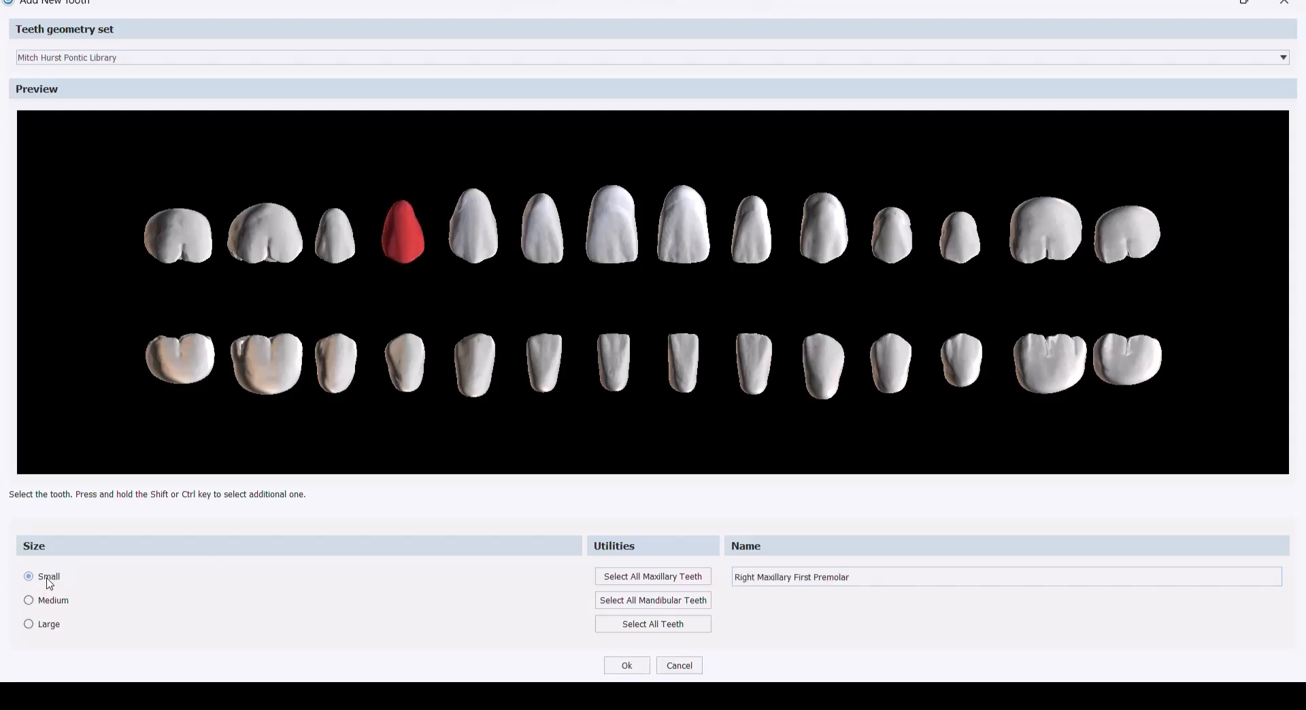
click(626, 666)
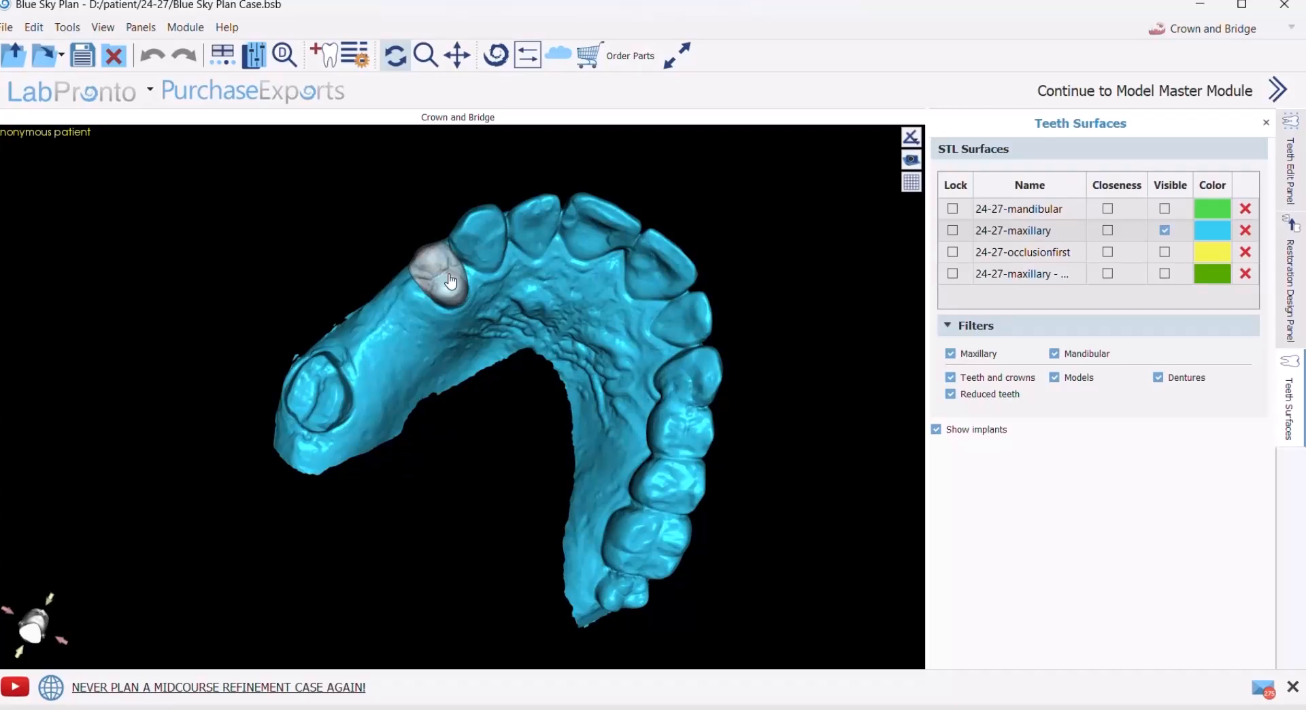
click(450, 281)
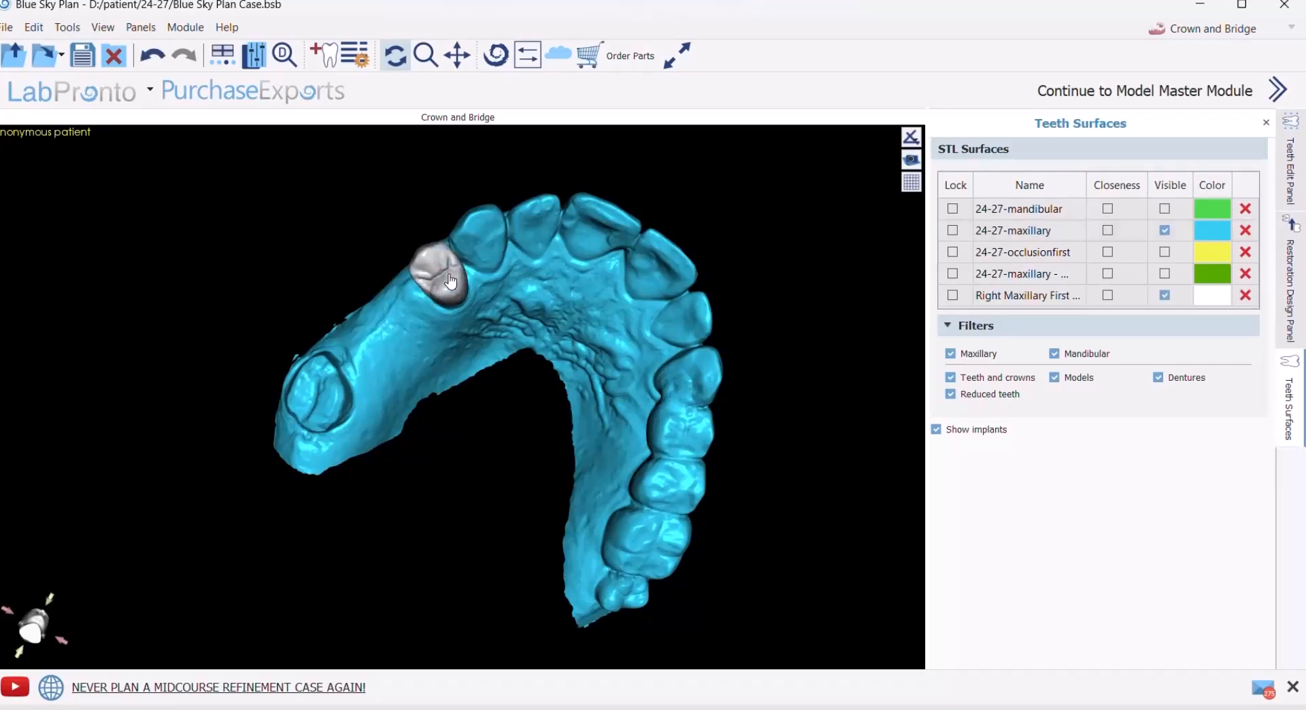
- Raise the Right Maxillary First Premolar with Manipulate Model so it sits over the prepared stump, level with the neighbouring teeth
drag(483, 180, 767, 300)
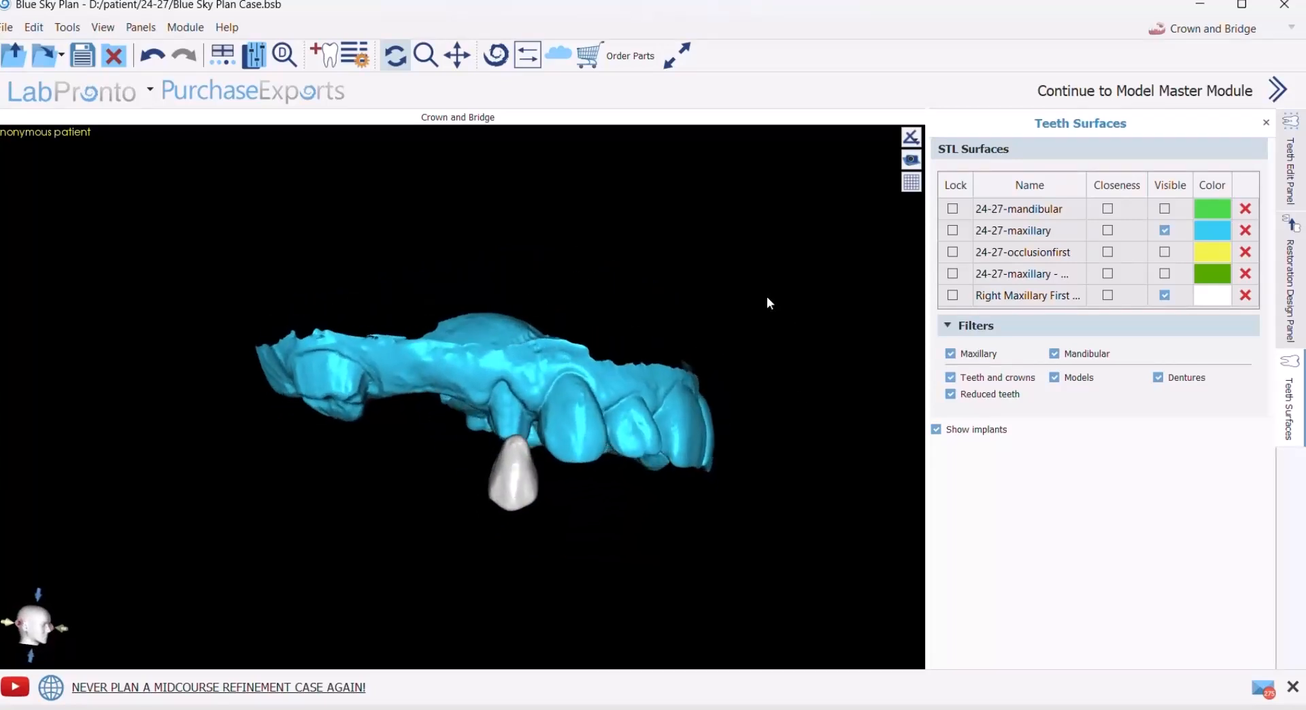
click(1292, 282)
click(1297, 421)
click(1296, 176)
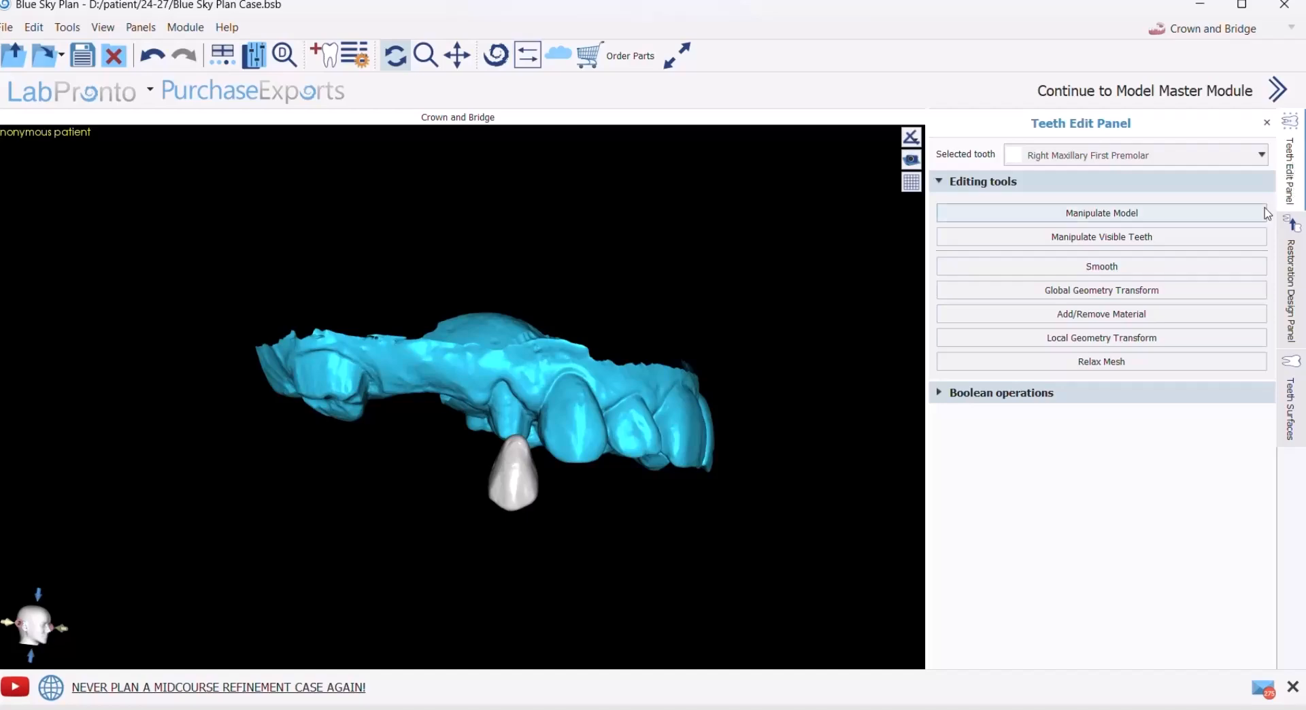
click(1122, 215)
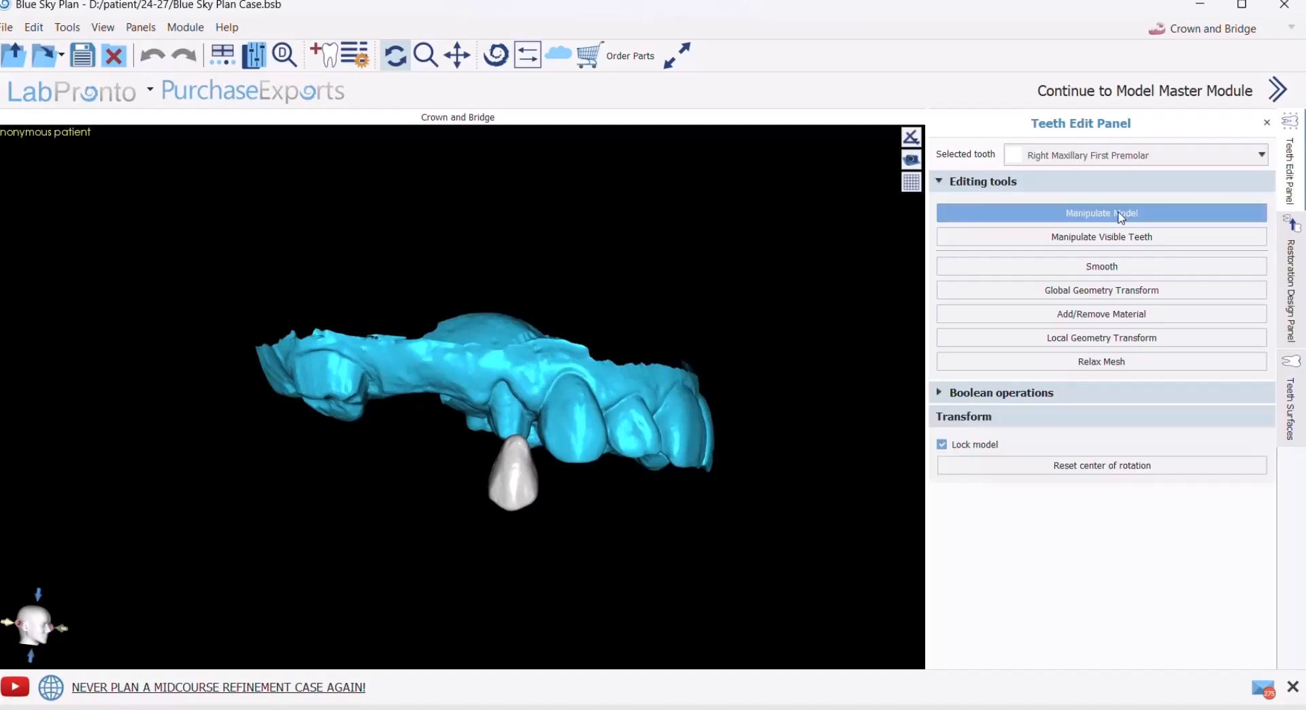
click(515, 496)
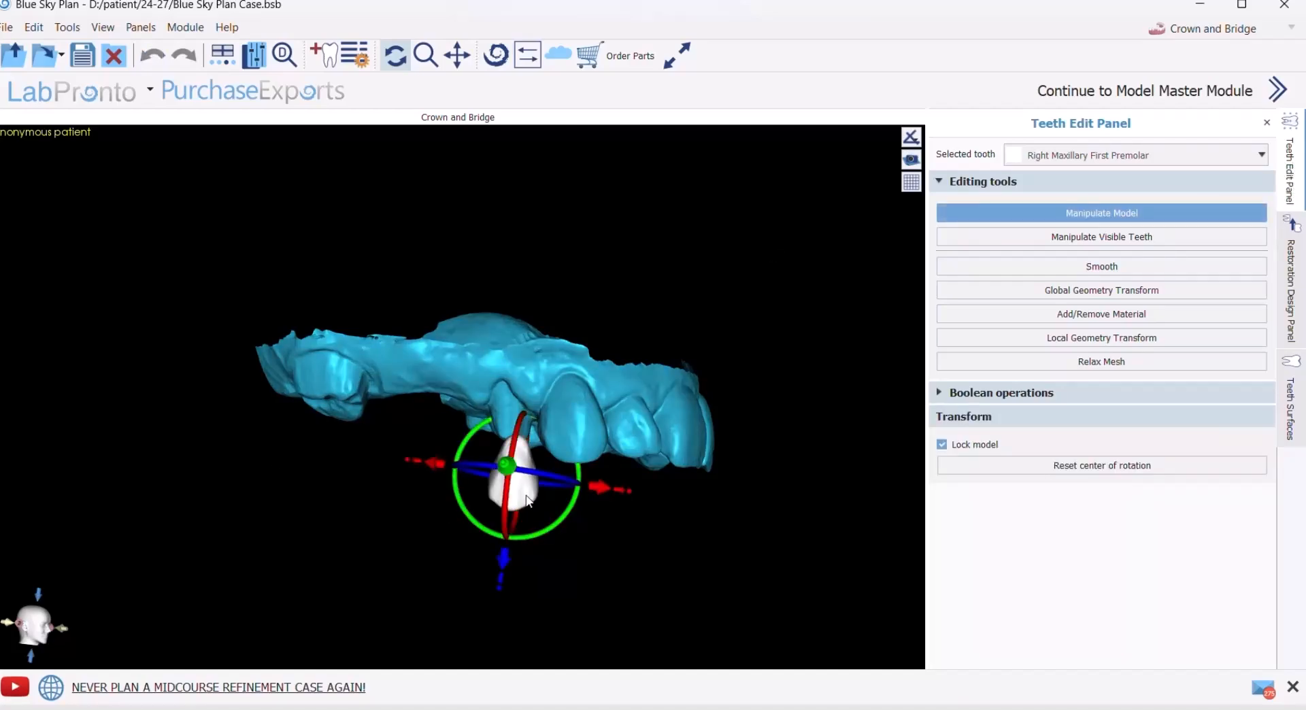
scroll(524, 501, up, 3)
drag(496, 351, 422, 460)
click(423, 461)
drag(402, 573, 402, 479)
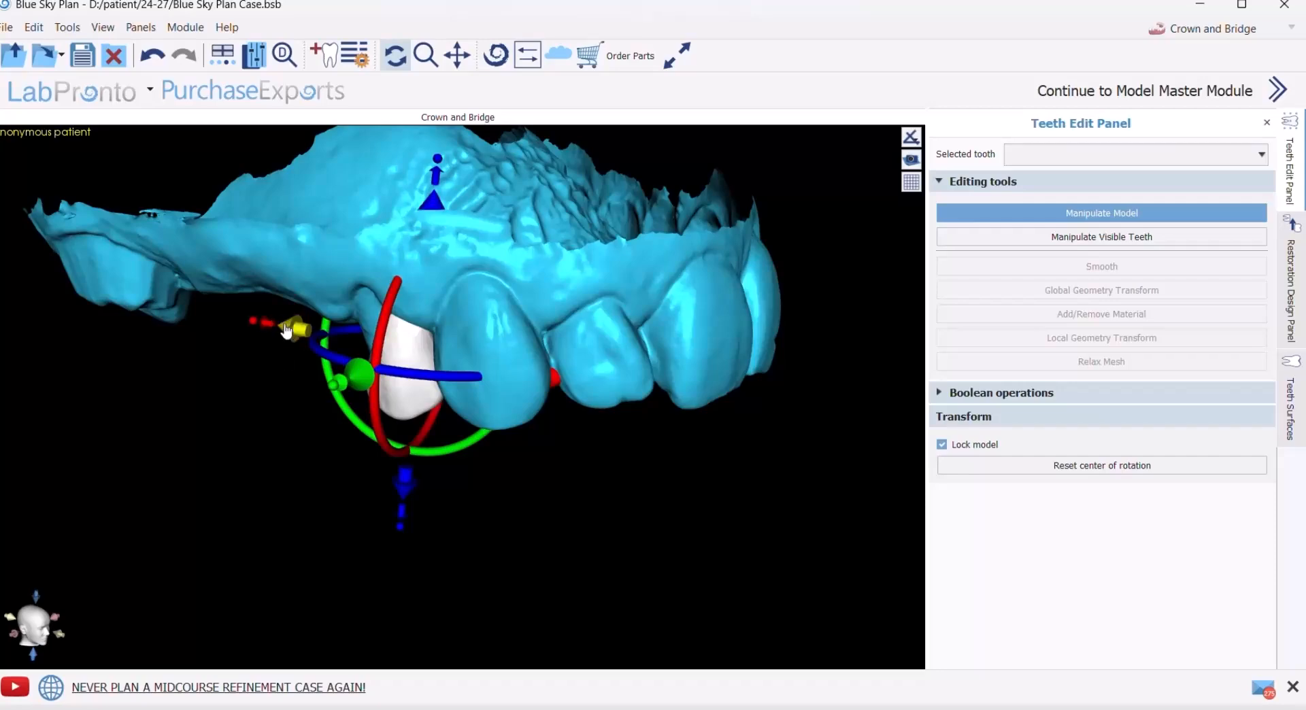
- Fine-tune the first premolar's position along and across the arch so it covers the prepared stump beside the canine
drag(290, 332, 266, 325)
drag(439, 629, 556, 550)
mouse_move(364, 331)
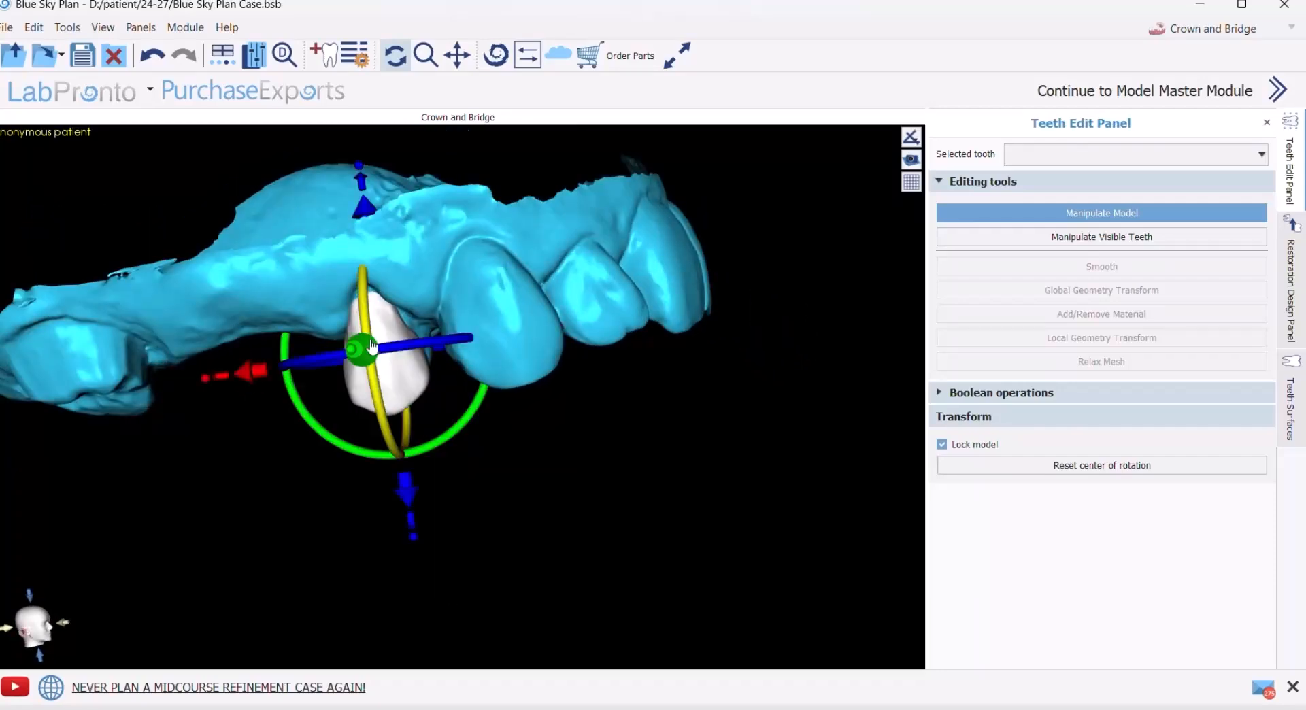
drag(261, 374, 263, 373)
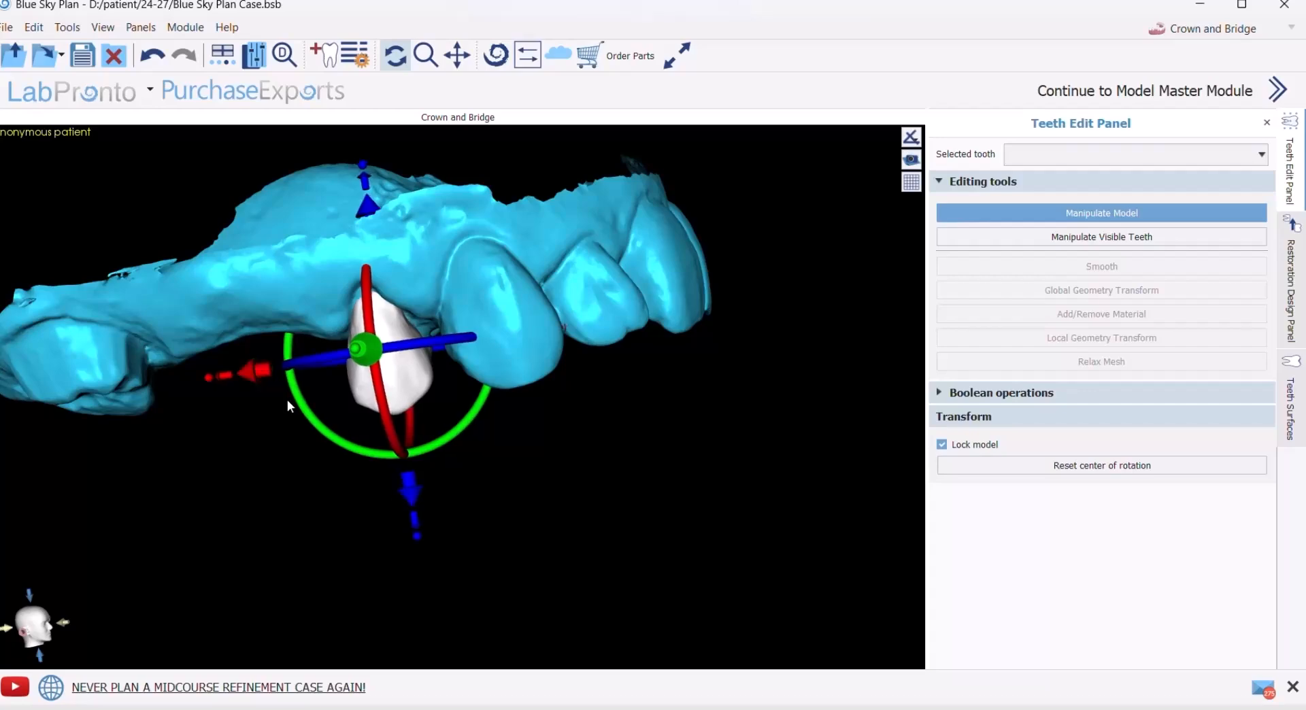
drag(411, 494, 410, 488)
drag(4, 518, 17, 306)
drag(591, 546, 361, 195)
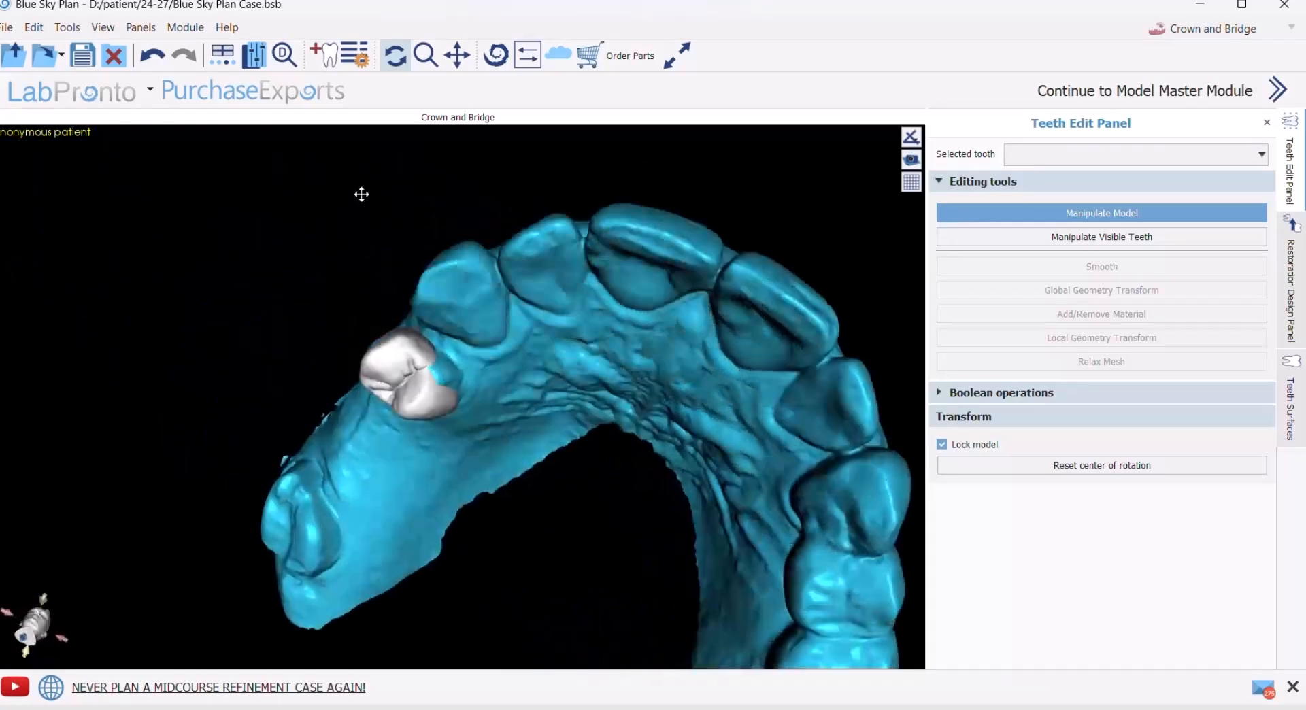
mouse_move(370, 488)
drag(370, 436, 366, 454)
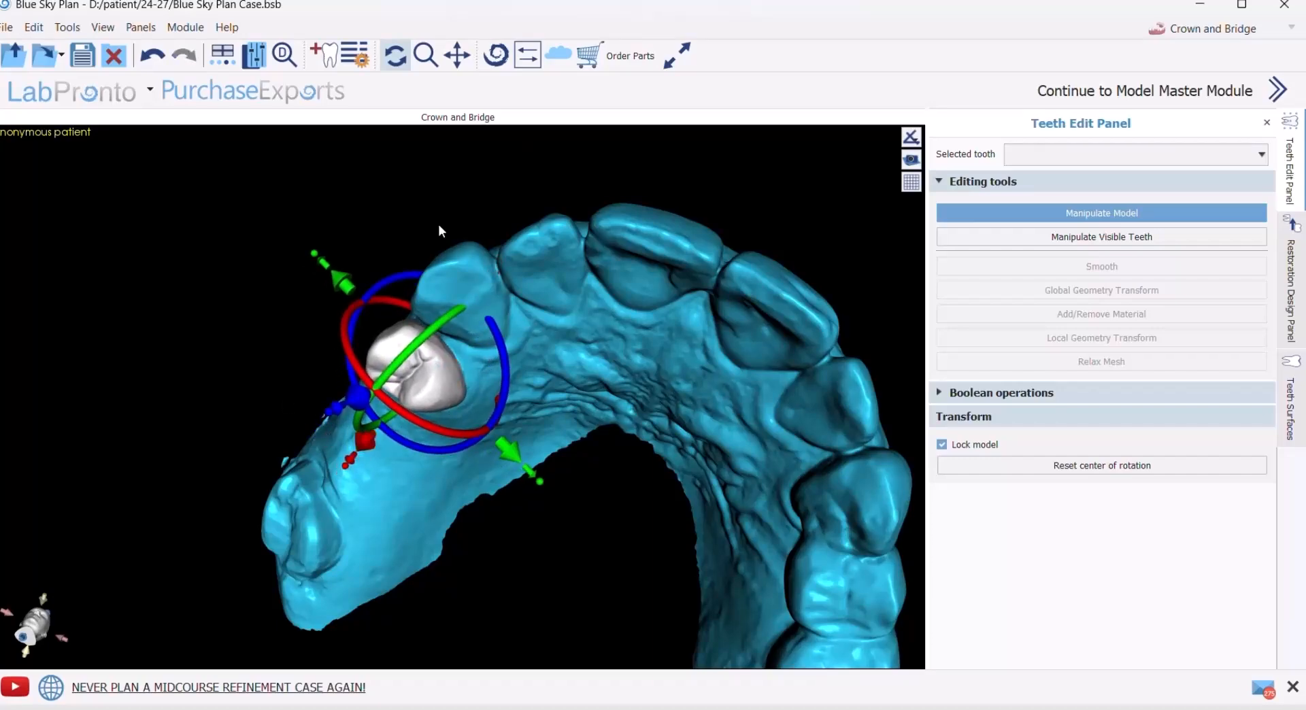
- Add a small Right Maxillary Second Premolar from the Mitch Hurst Pontic Library in the gap directly behind the first premolar
drag(458, 184, 590, 304)
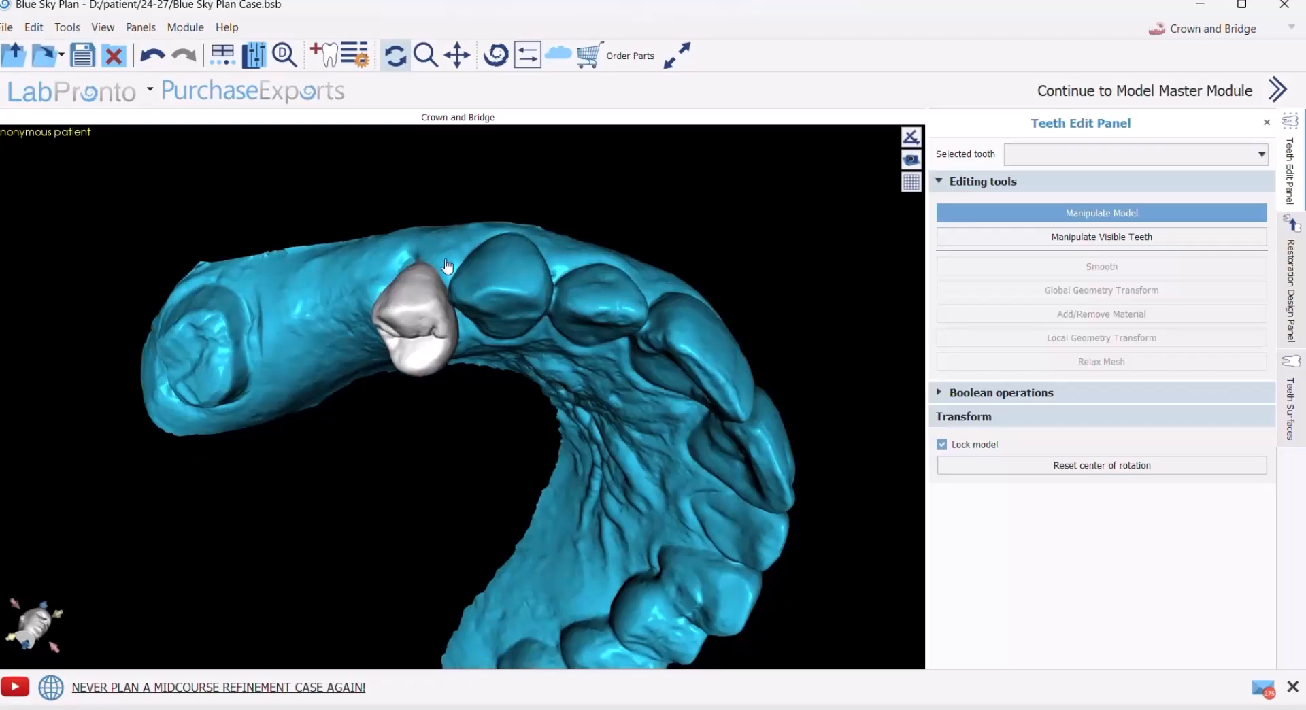
drag(276, 221, 298, 247)
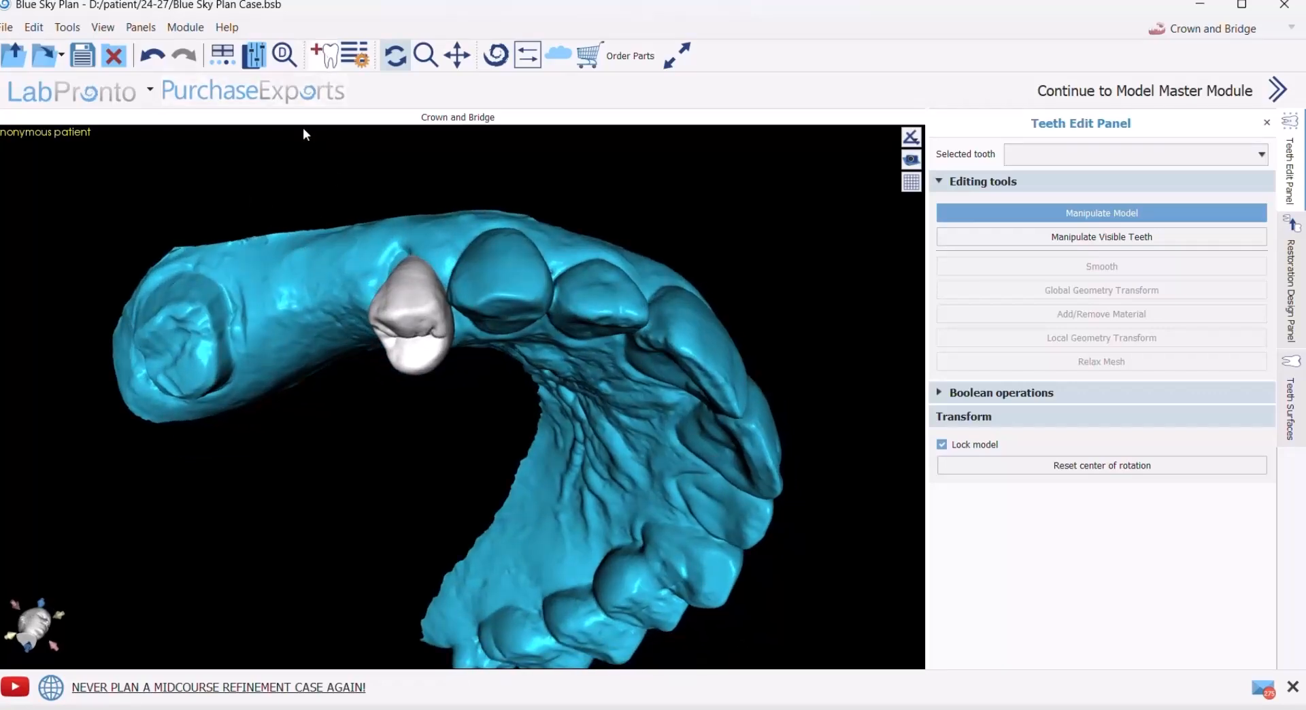
click(324, 54)
click(343, 248)
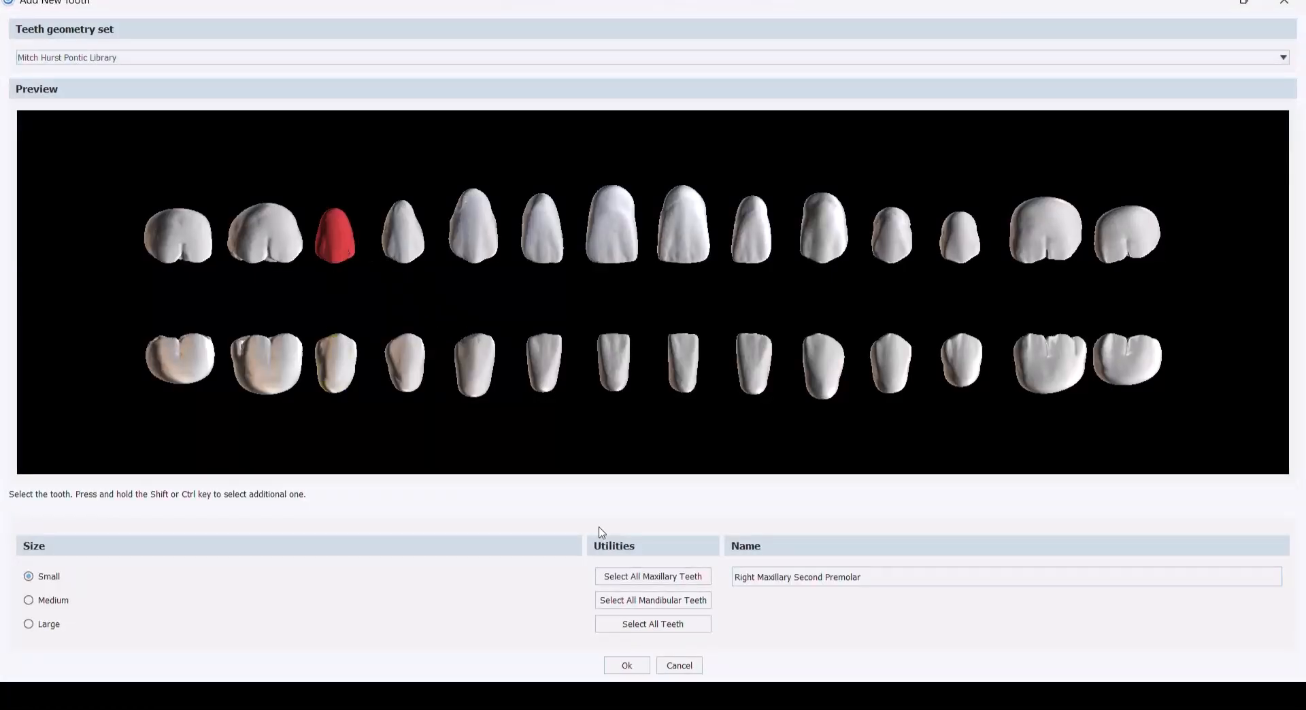
click(626, 666)
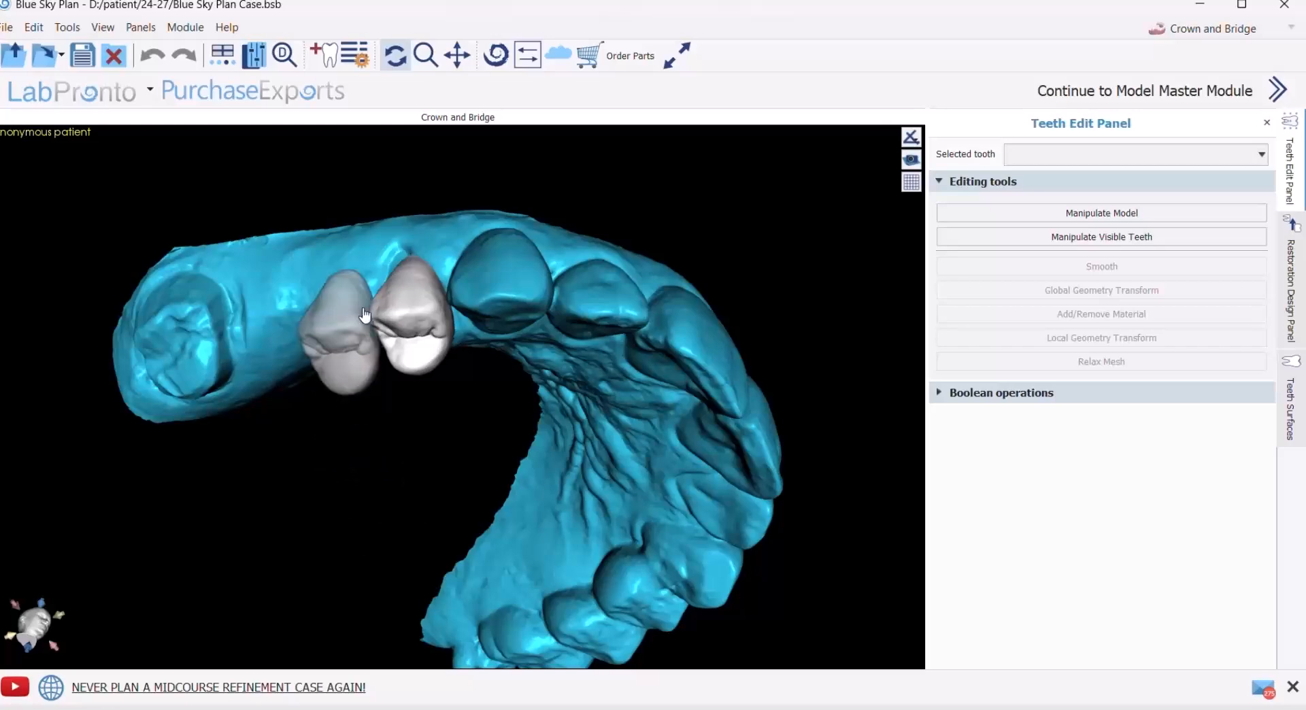
click(363, 312)
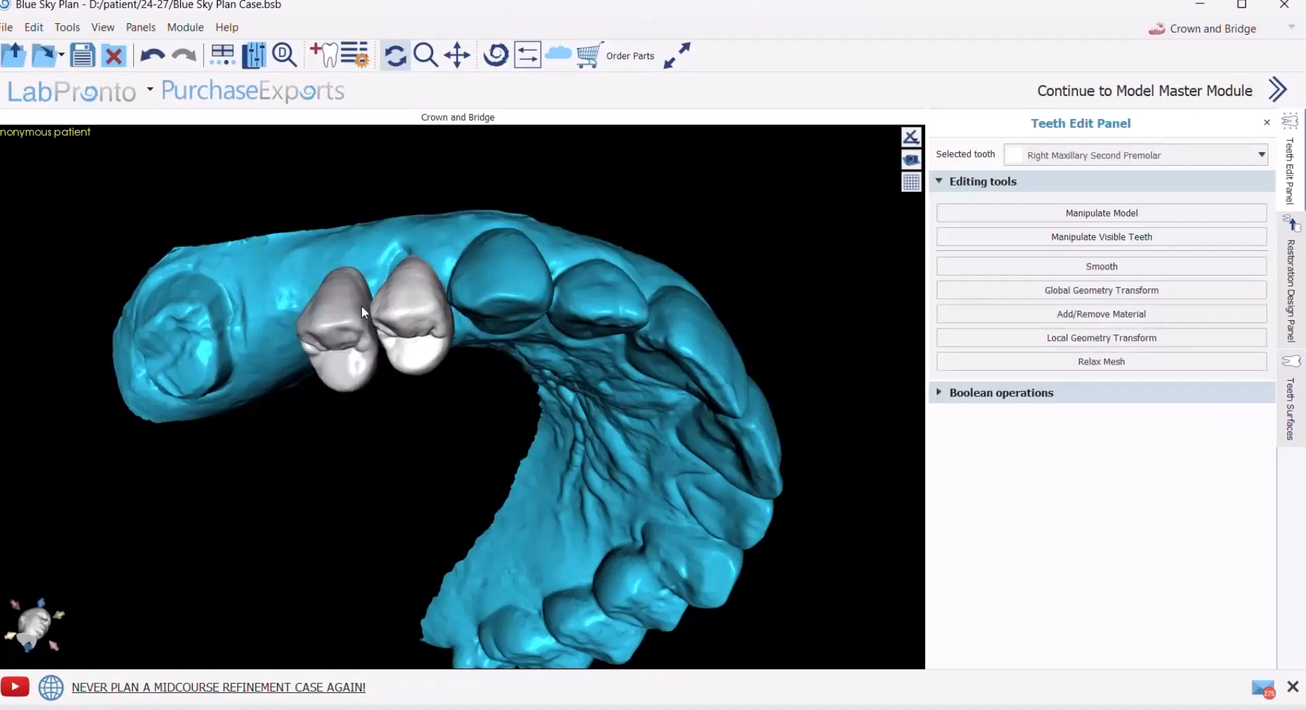
- Raise the Right Maxillary Second Premolar level with the first premolar and fine-tune its position along the ridge
drag(366, 484, 326, 621)
click(315, 381)
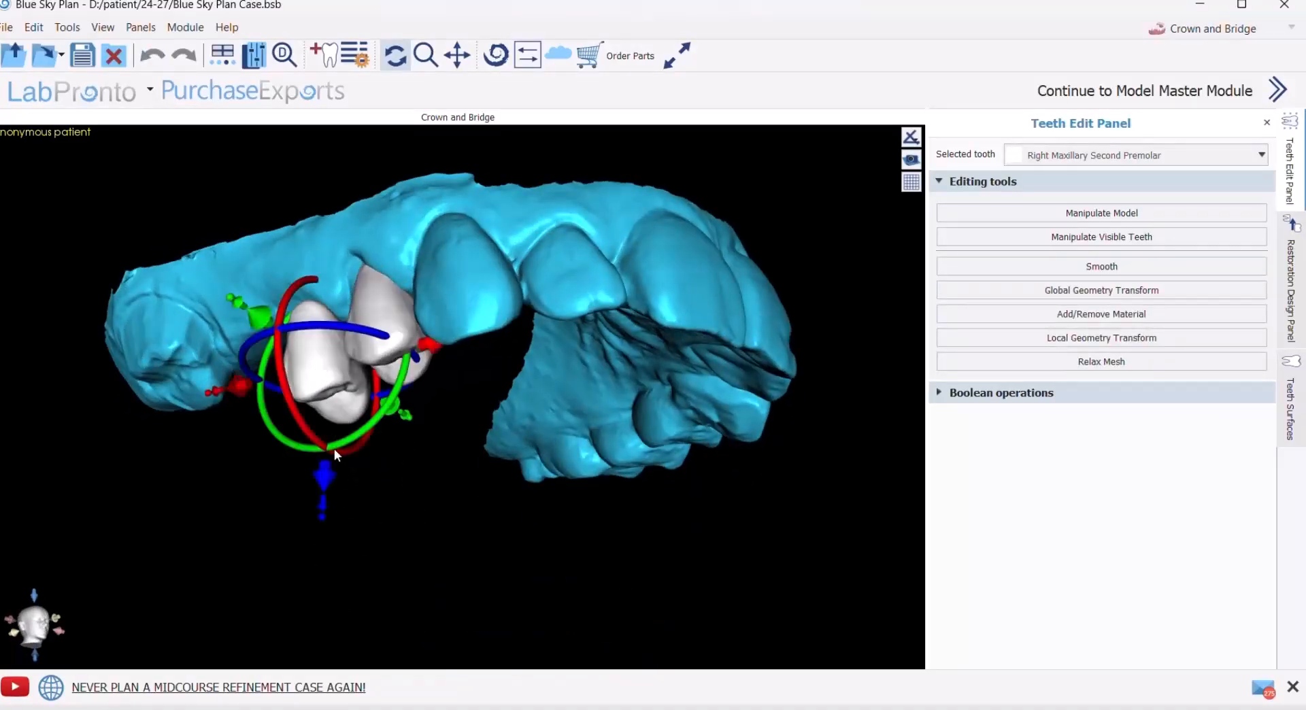
drag(332, 482, 327, 447)
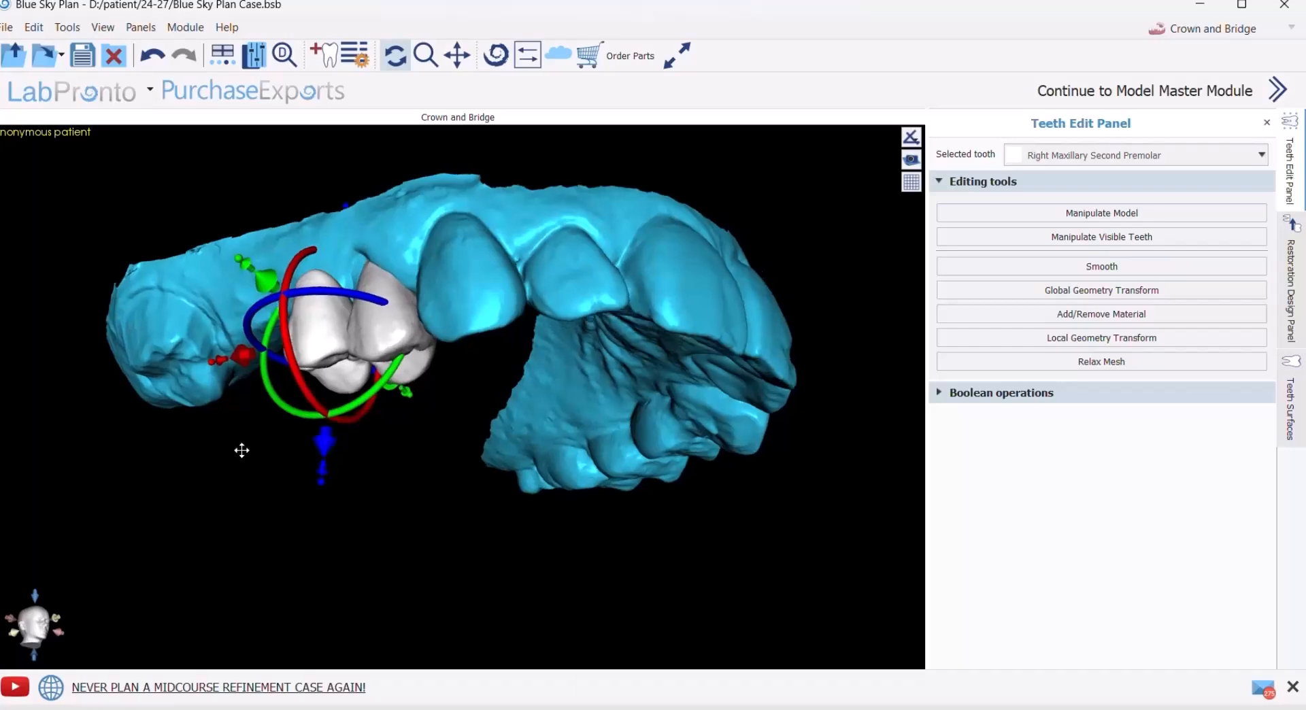
drag(242, 453, 225, 350)
drag(343, 446, 347, 453)
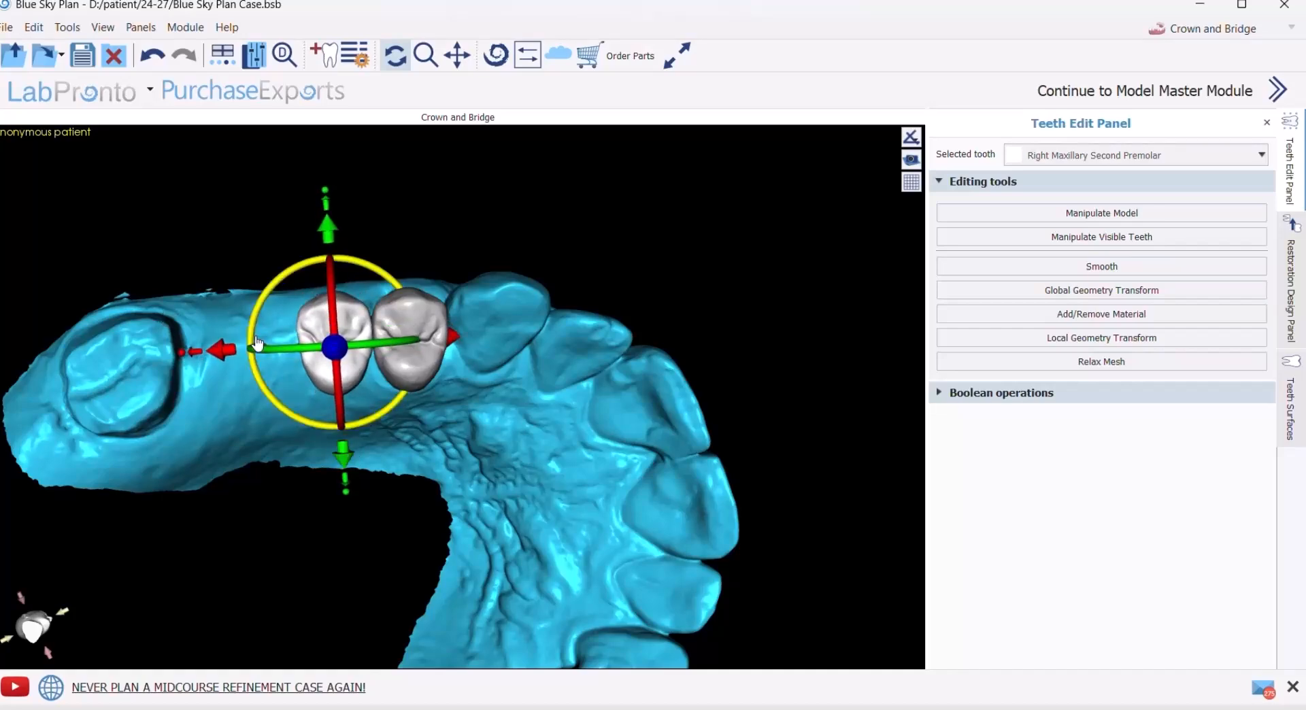
click(338, 475)
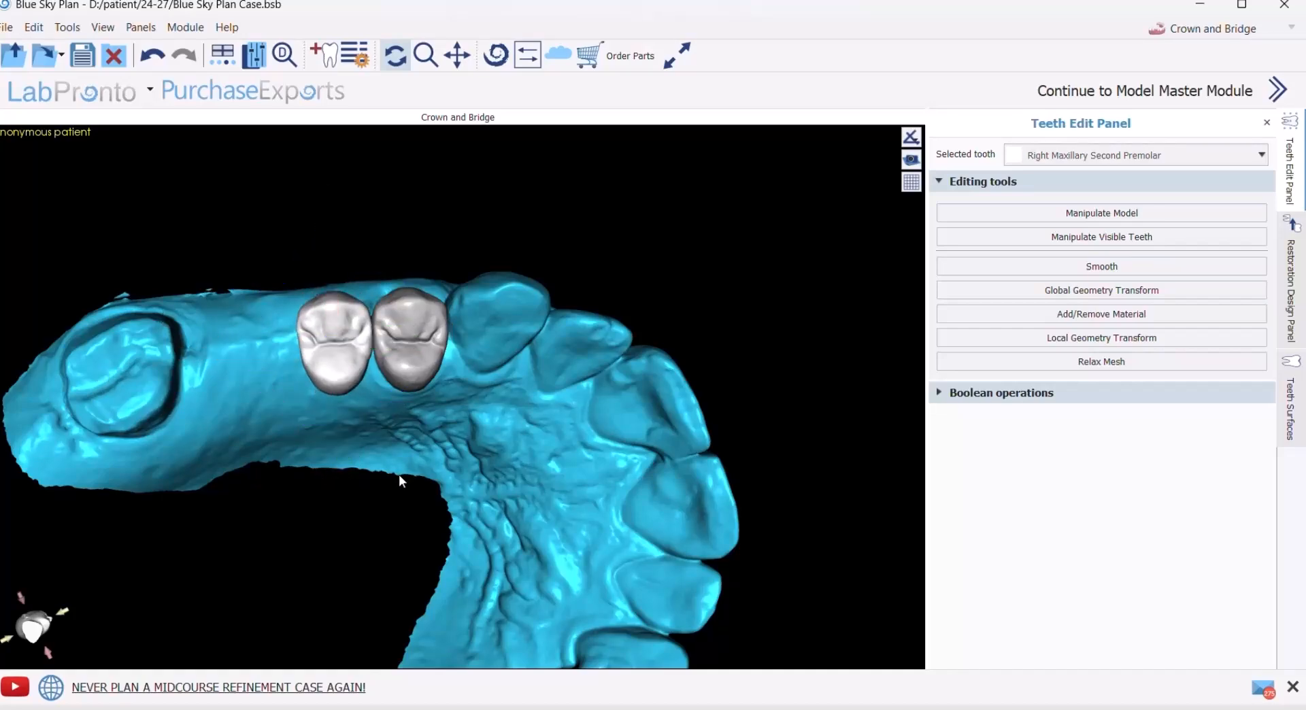
- Delete the individually placed first and second premolar surfaces, leaving the maxillary scan bare over the stumps and gap
drag(609, 254, 329, 341)
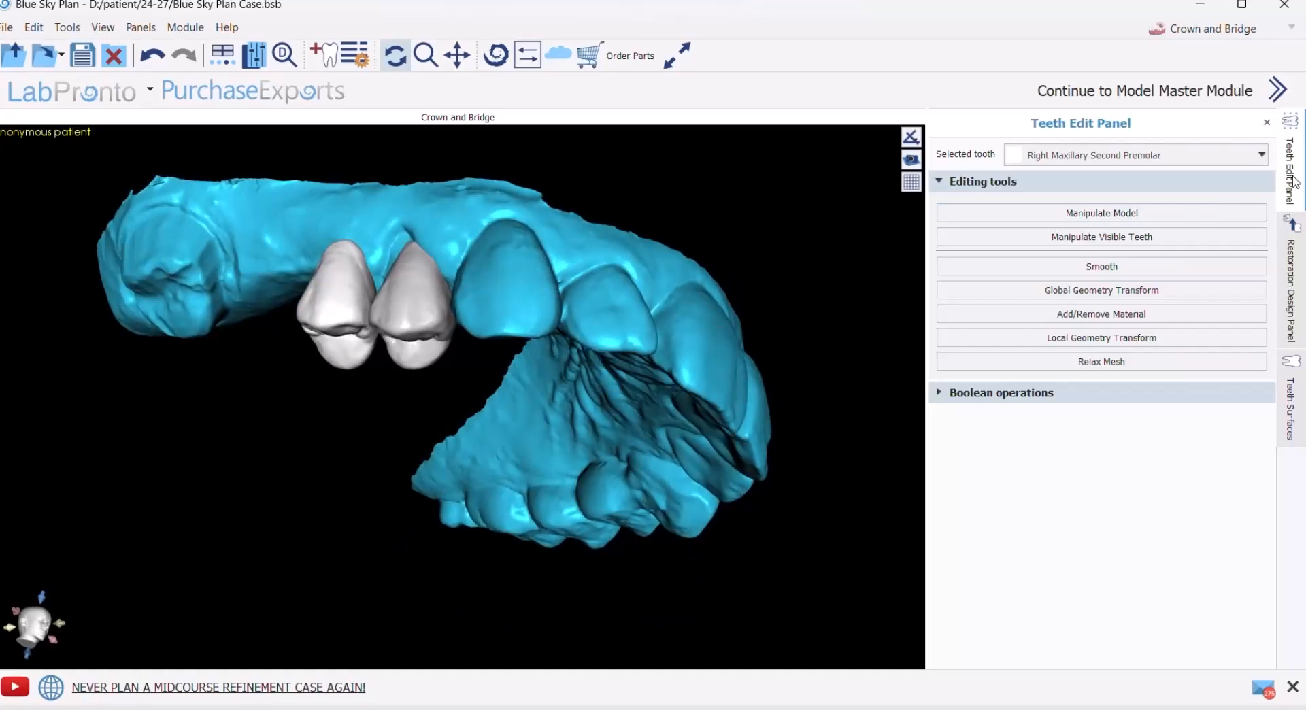
click(1289, 407)
click(1236, 299)
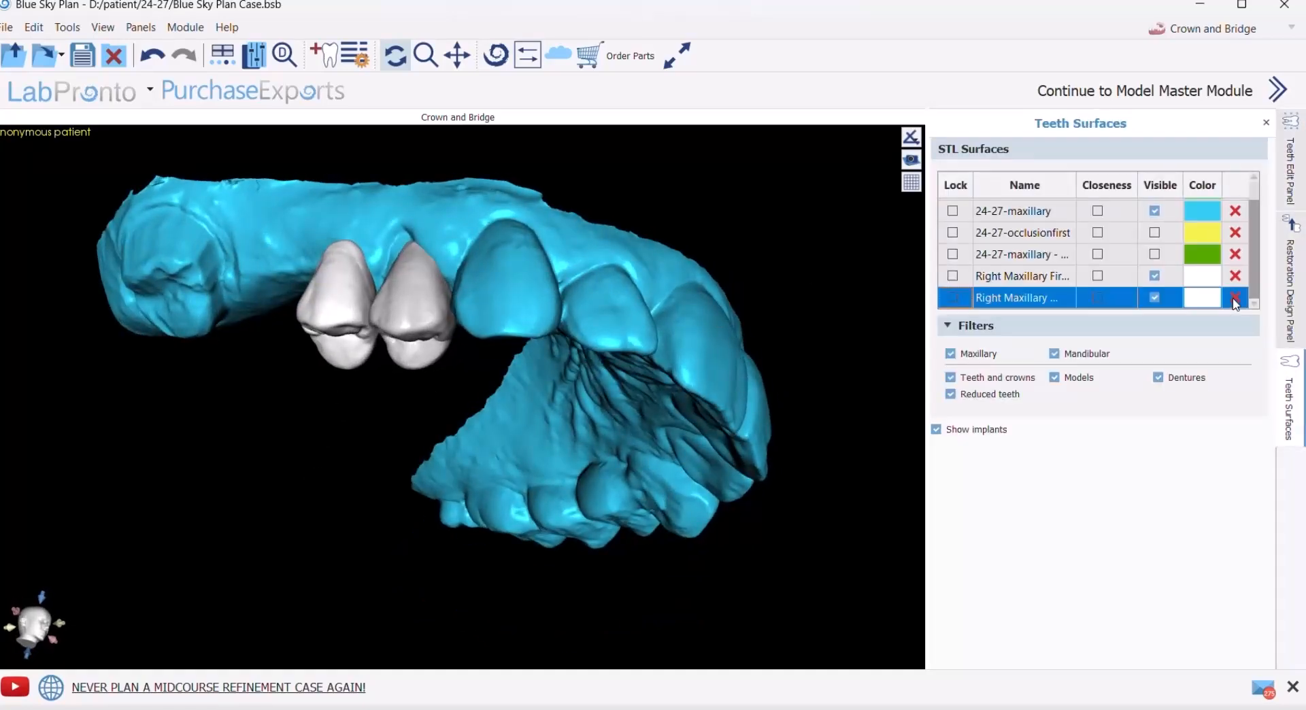
click(1247, 296)
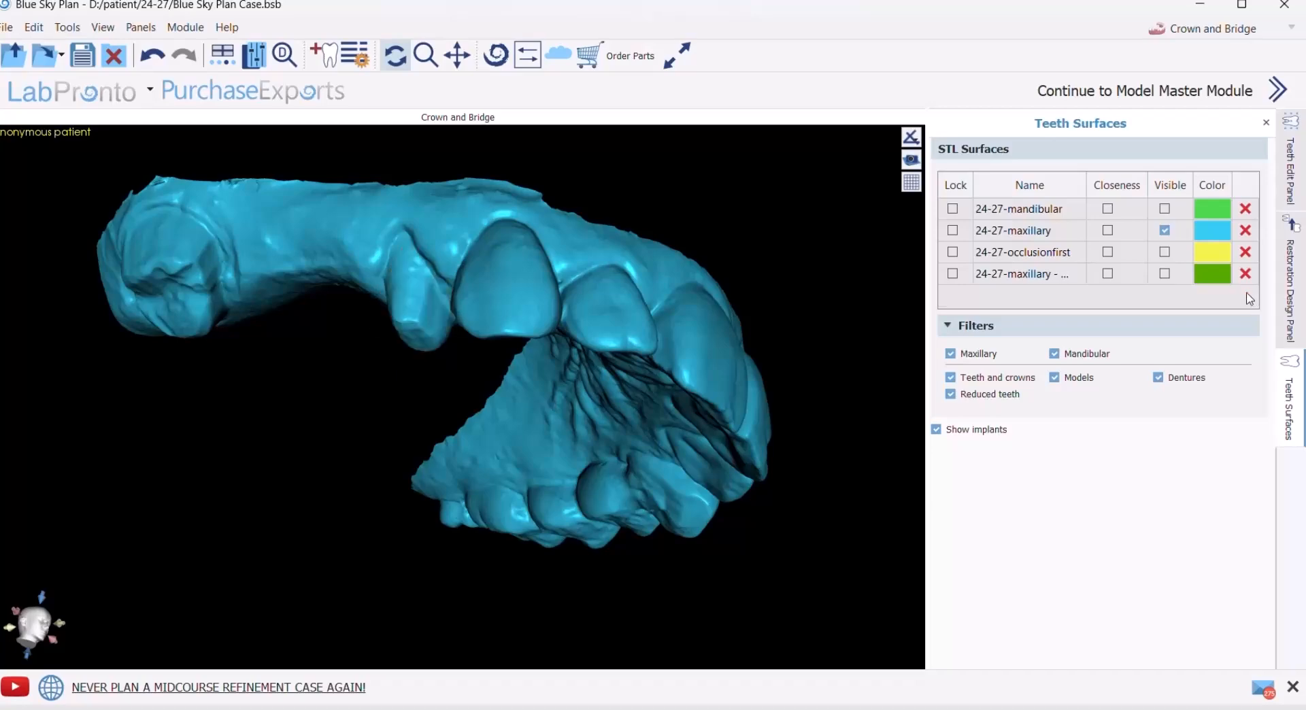
- Add a small four-tooth set from the Mitch Hurst Pontic Library, right maxillary first premolar through second molar, starting at the stump beside the canine
drag(836, 320, 297, 435)
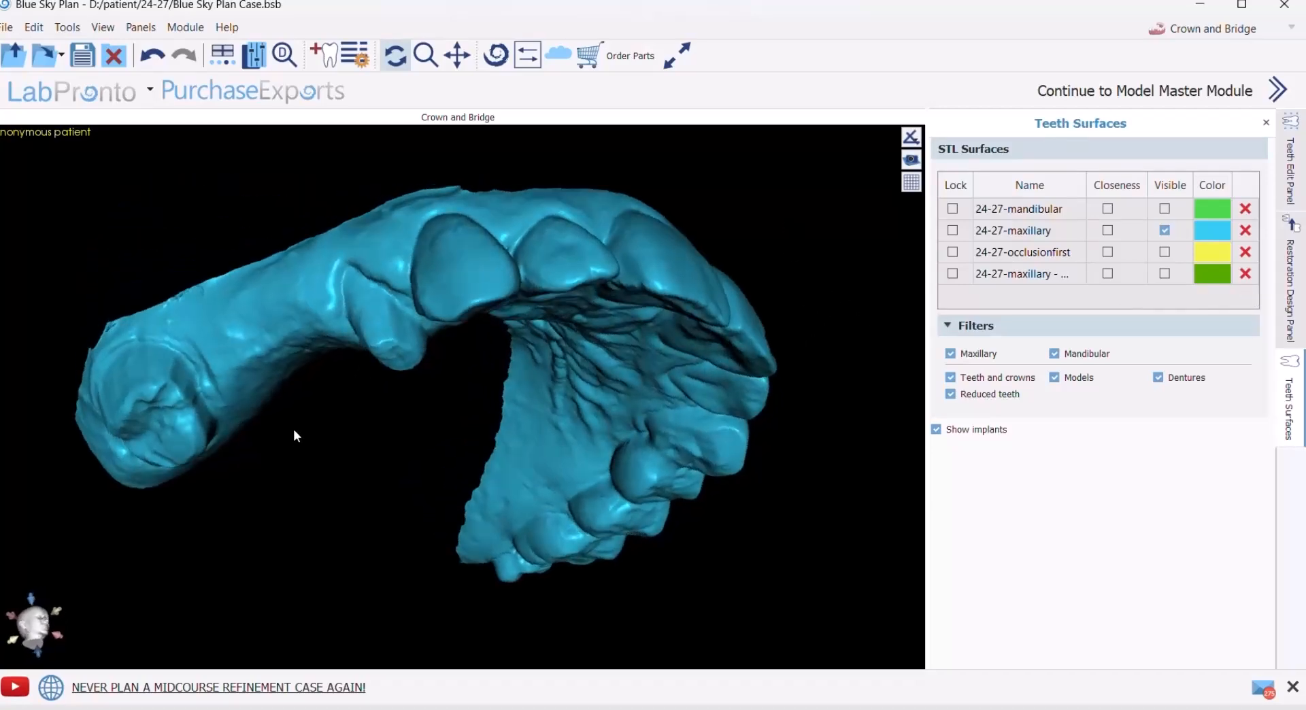
drag(408, 386, 590, 329)
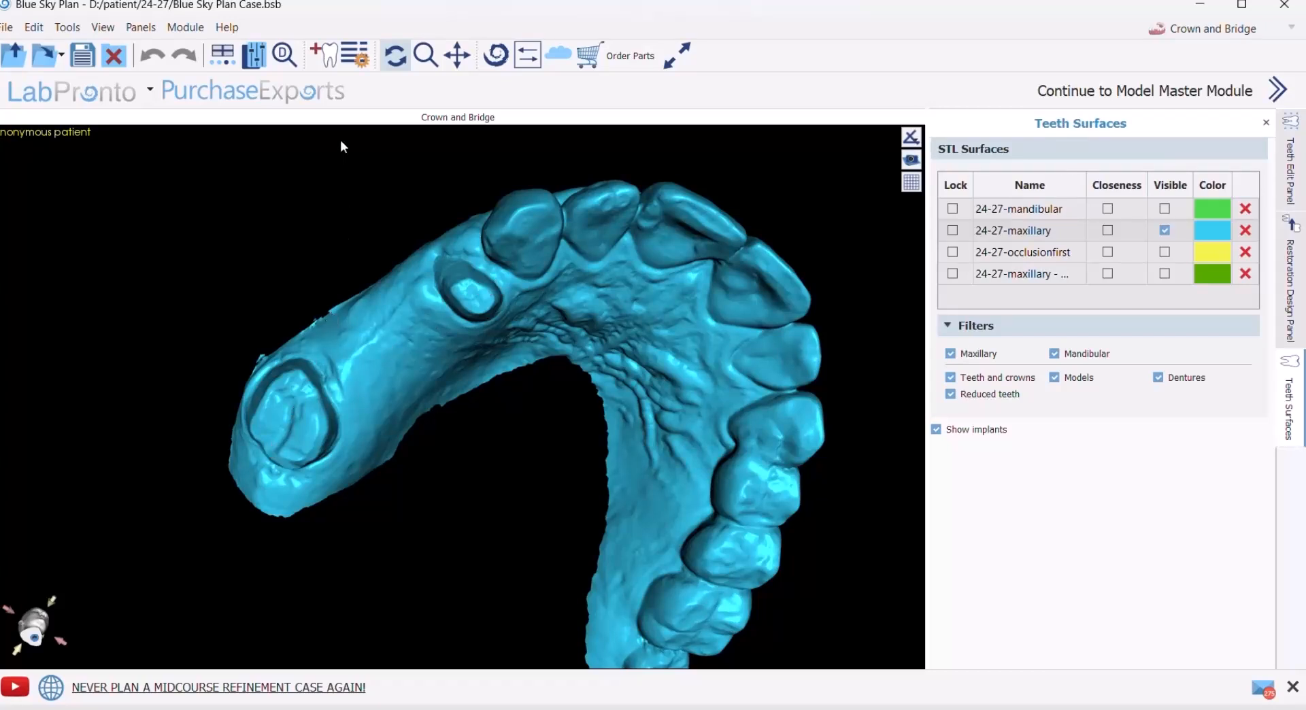
click(326, 58)
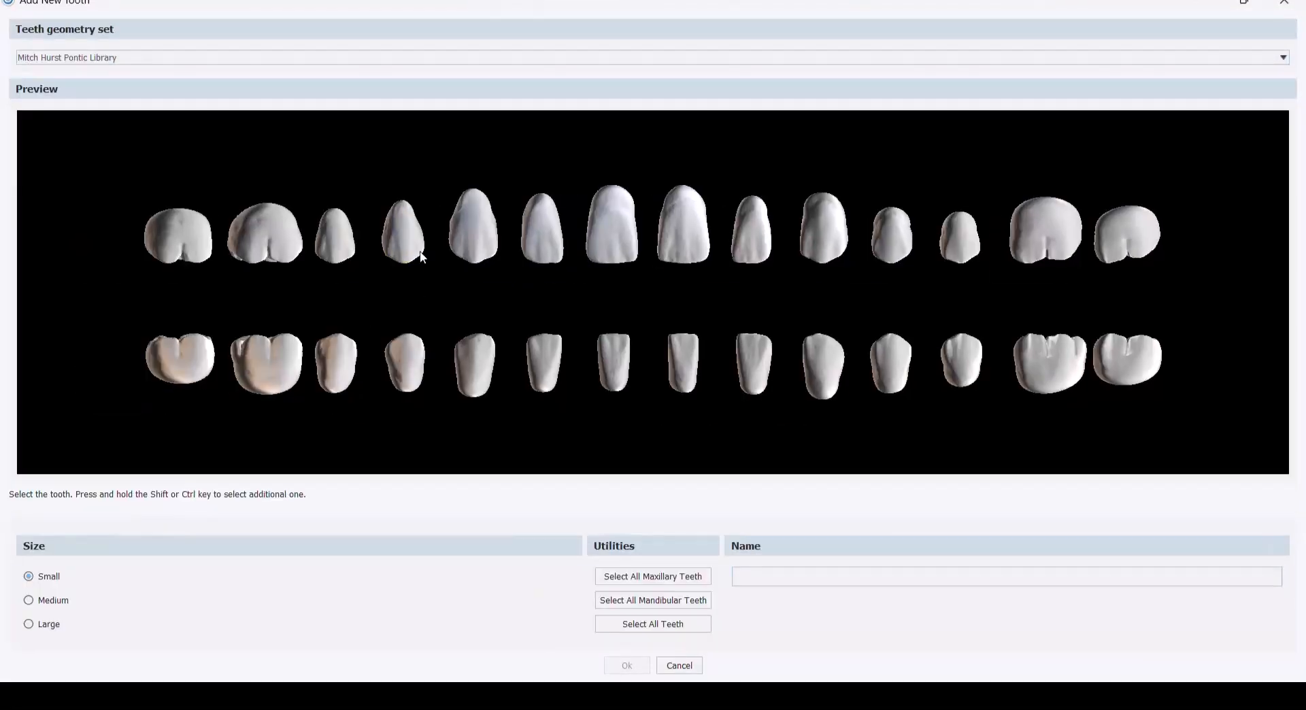
click(415, 239)
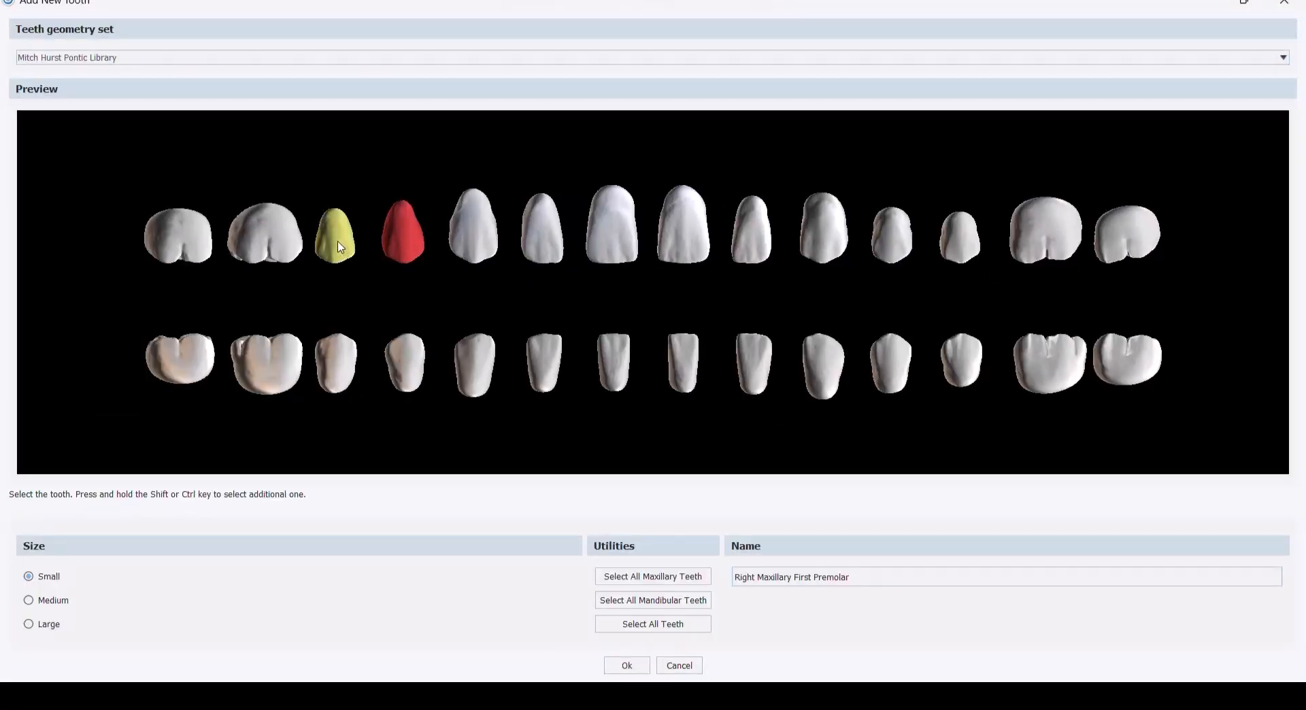
ctrl+click(264, 238)
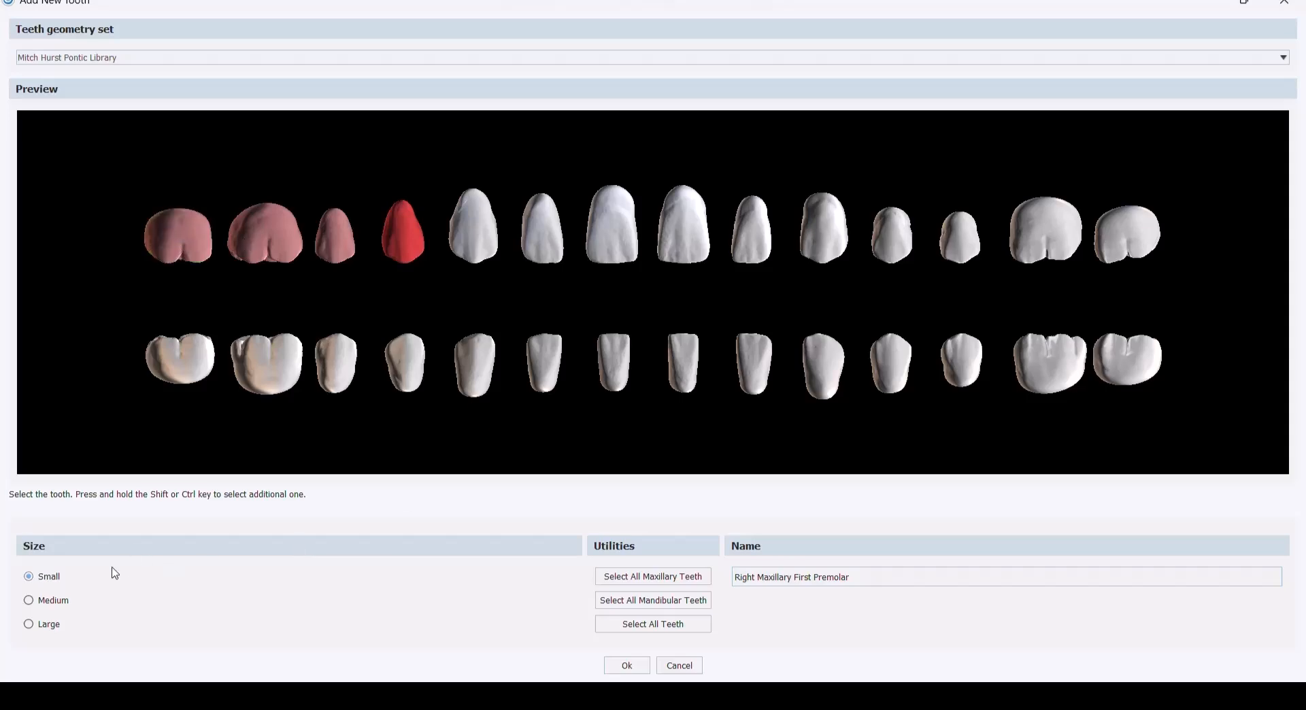
click(639, 670)
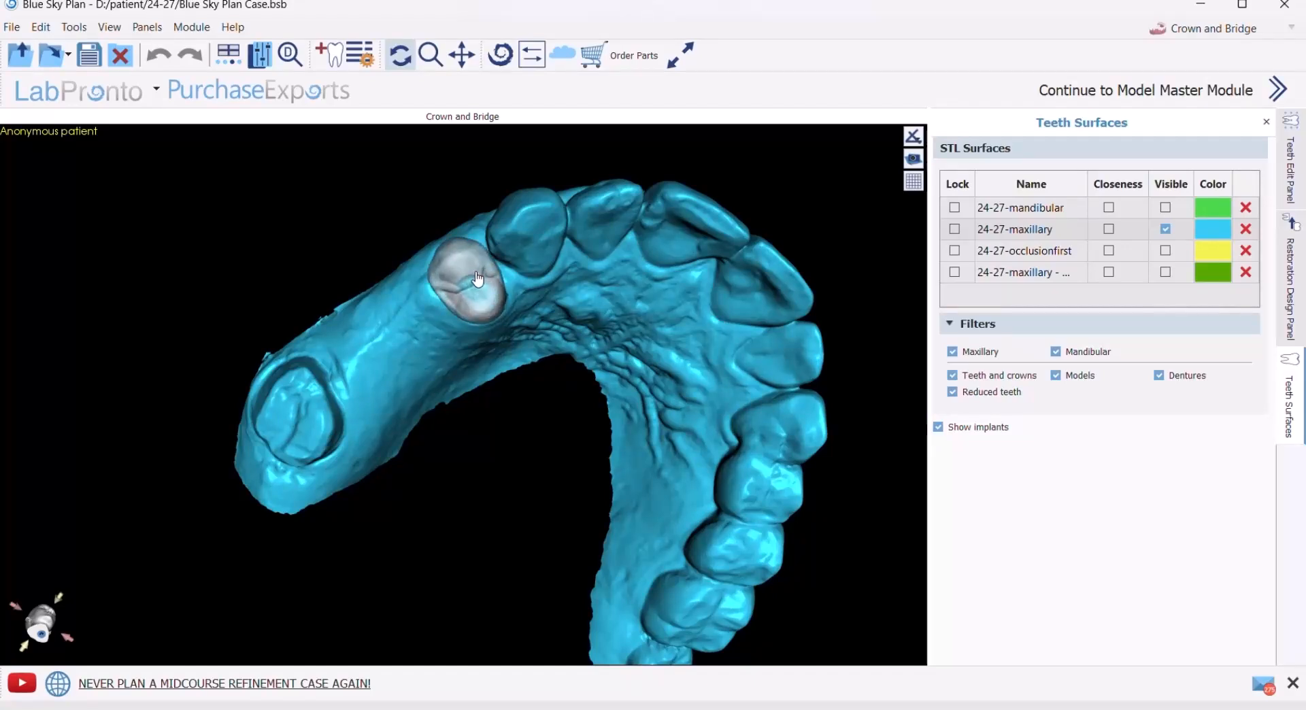
click(478, 279)
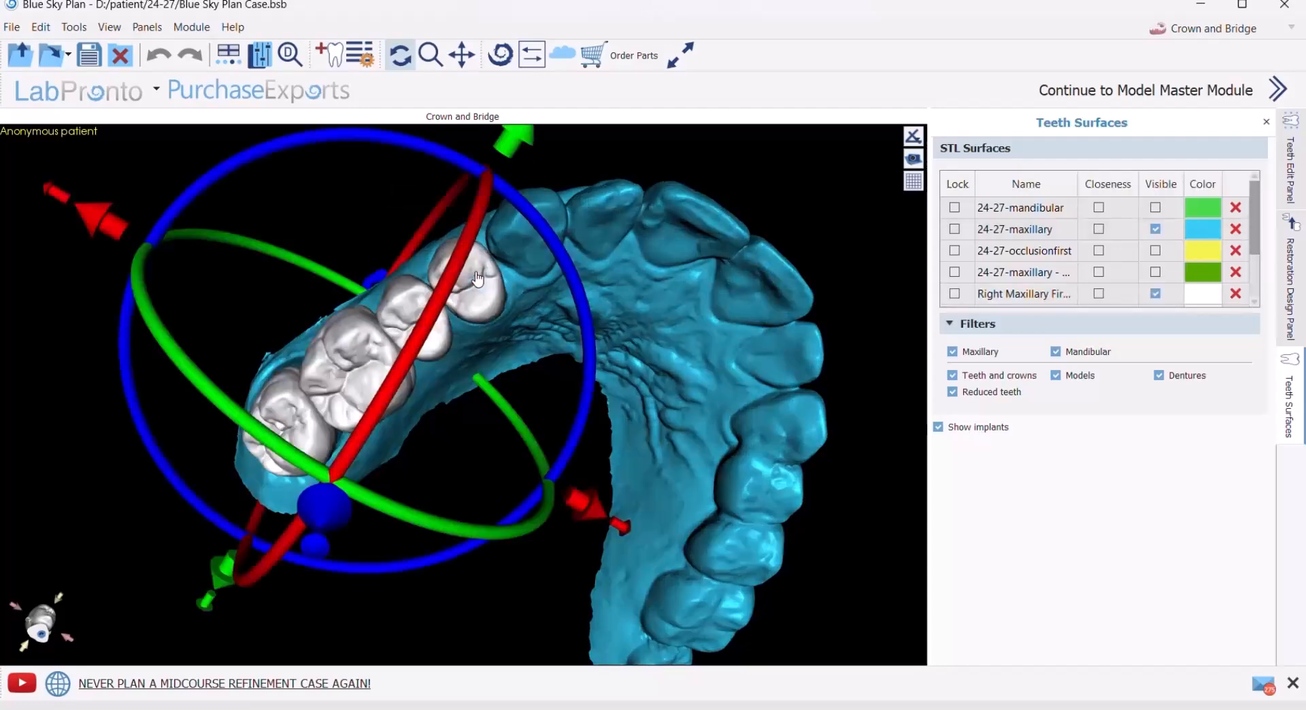
- Adjust the height and tilt of the four-tooth group so it sits over the stumps and ridge, level with the neighbouring teeth
drag(462, 461, 791, 509)
scroll(792, 509, down, 3)
scroll(788, 503, up, 3)
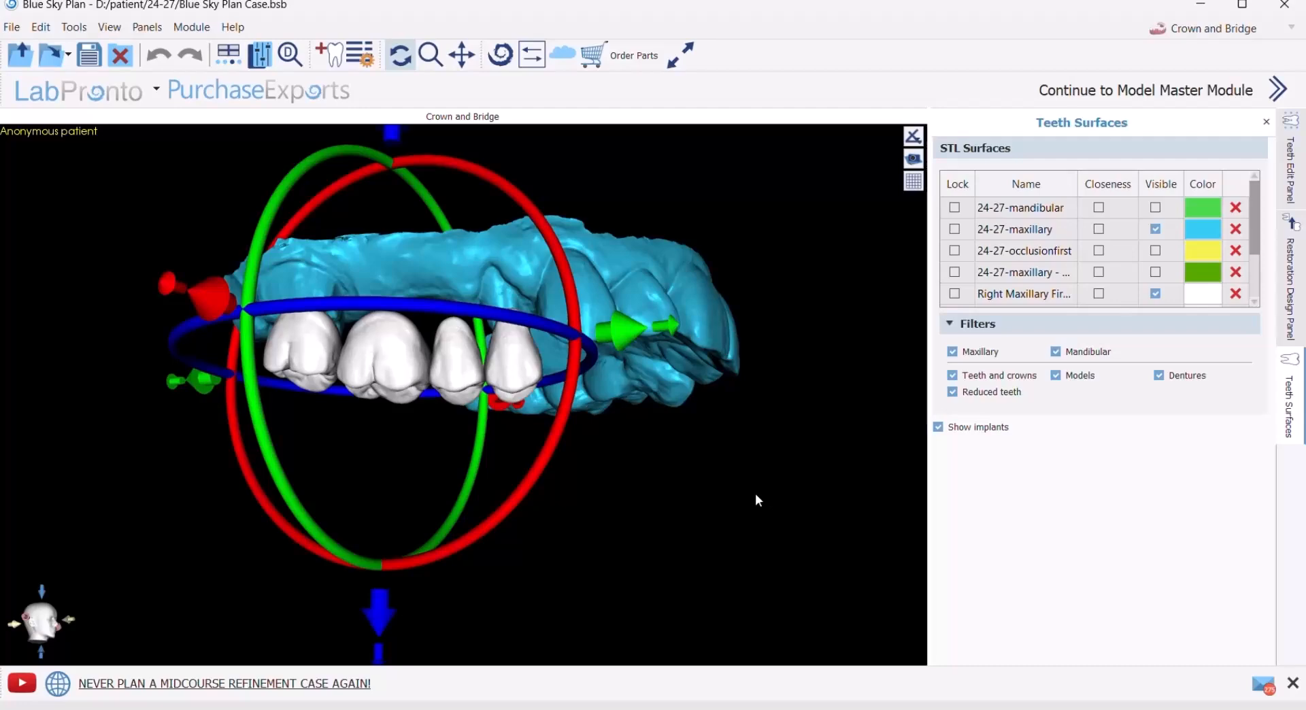
scroll(755, 492, up, 1)
drag(401, 167, 399, 225)
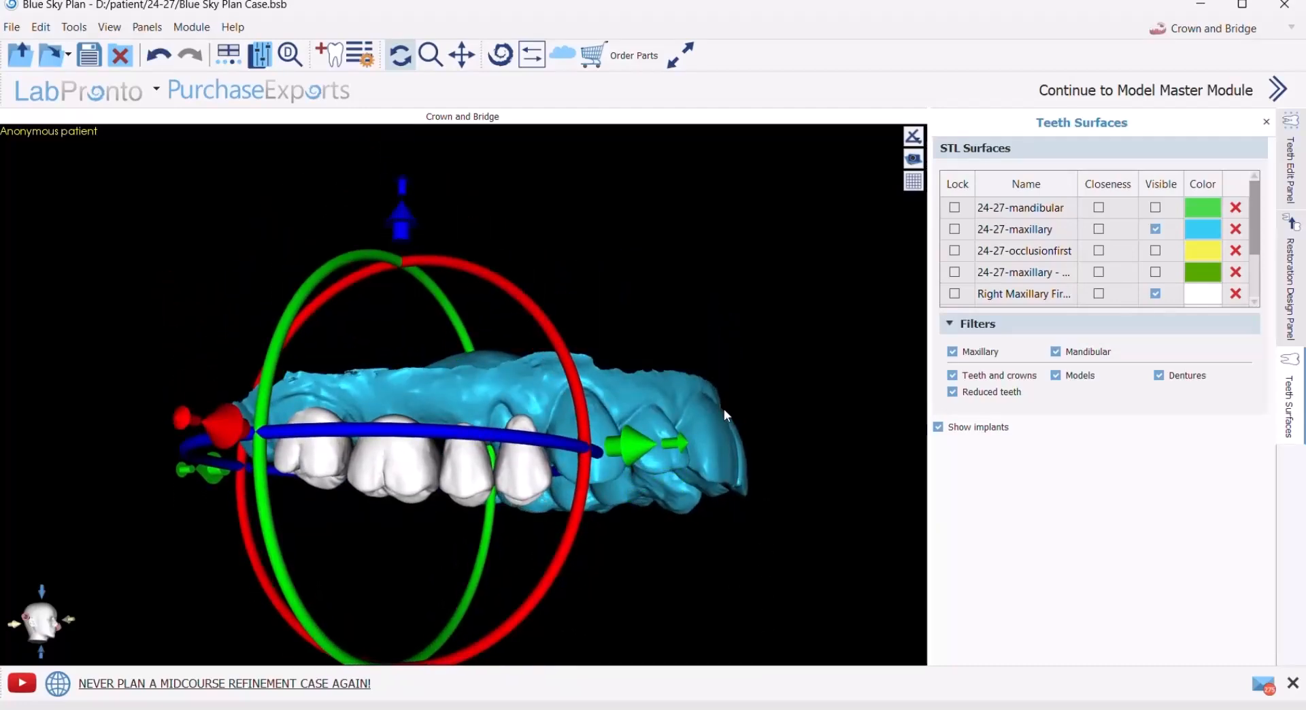
drag(712, 537, 681, 480)
drag(618, 352, 608, 359)
drag(528, 259, 531, 219)
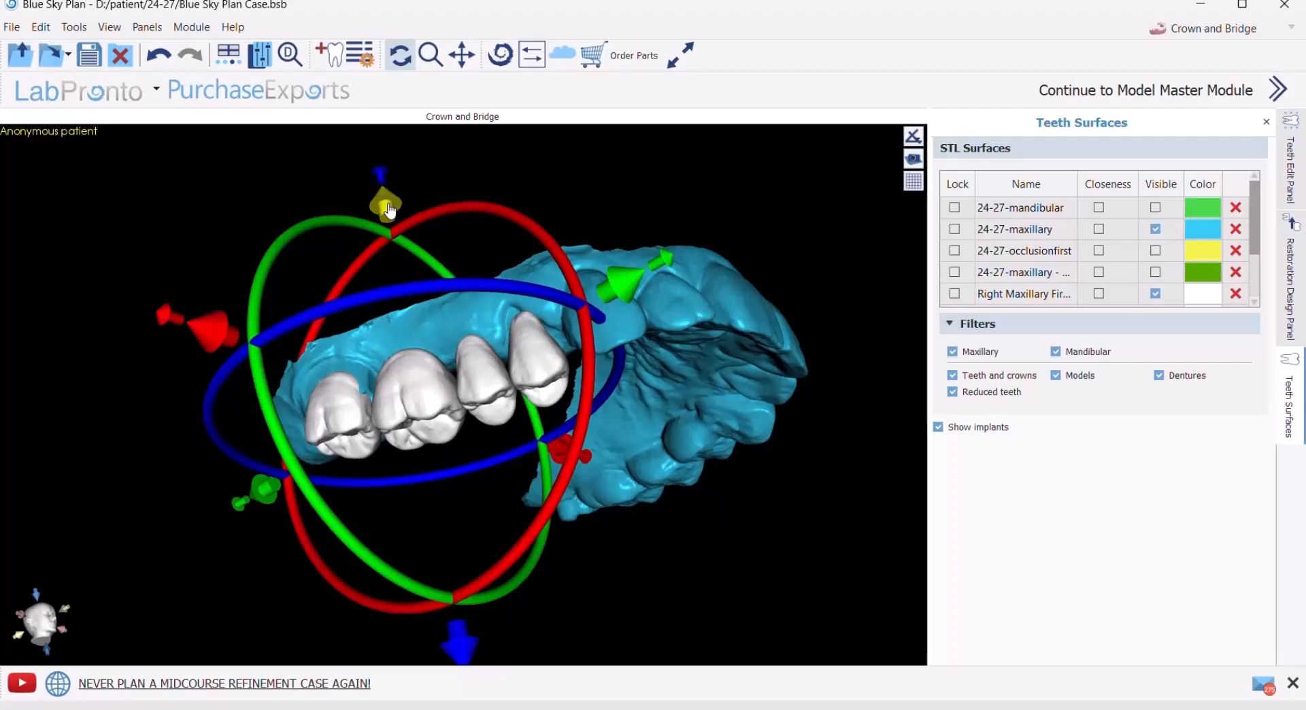
drag(390, 211, 388, 204)
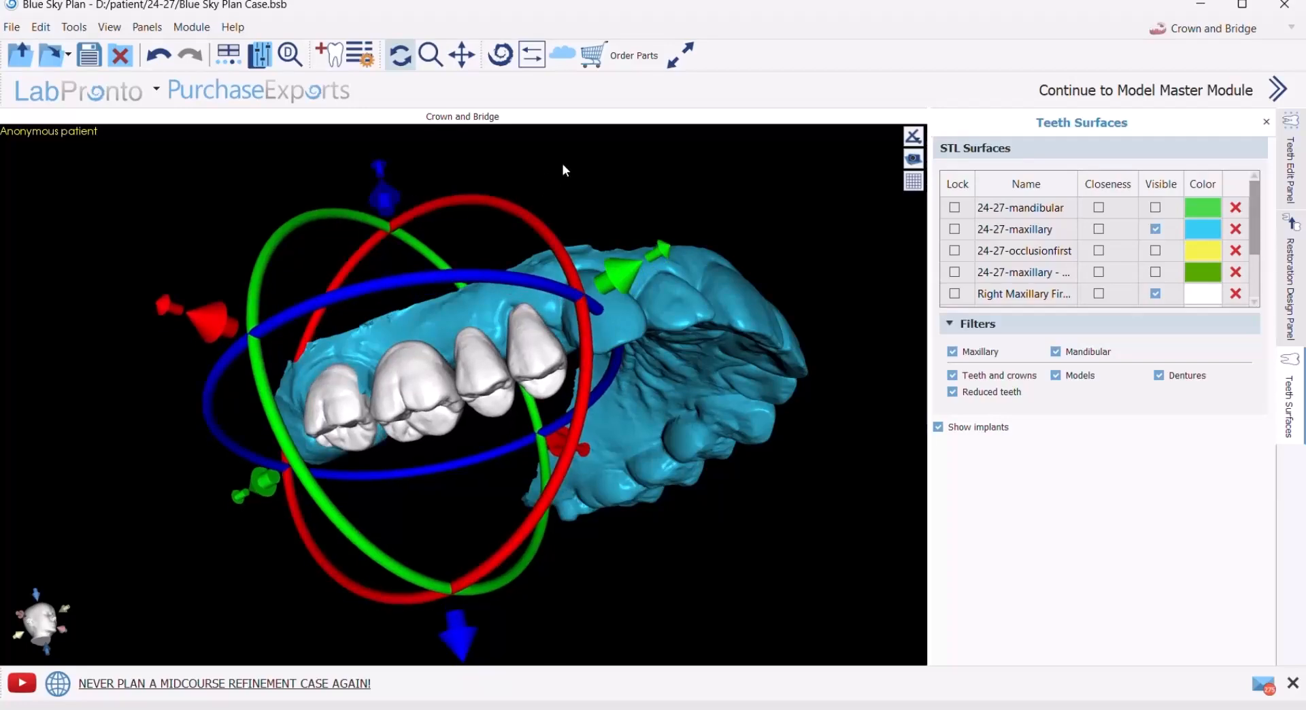
- Shift the four-tooth group over the arch so its end teeth cover the prepared premolar and molar stumps
drag(562, 163, 652, 349)
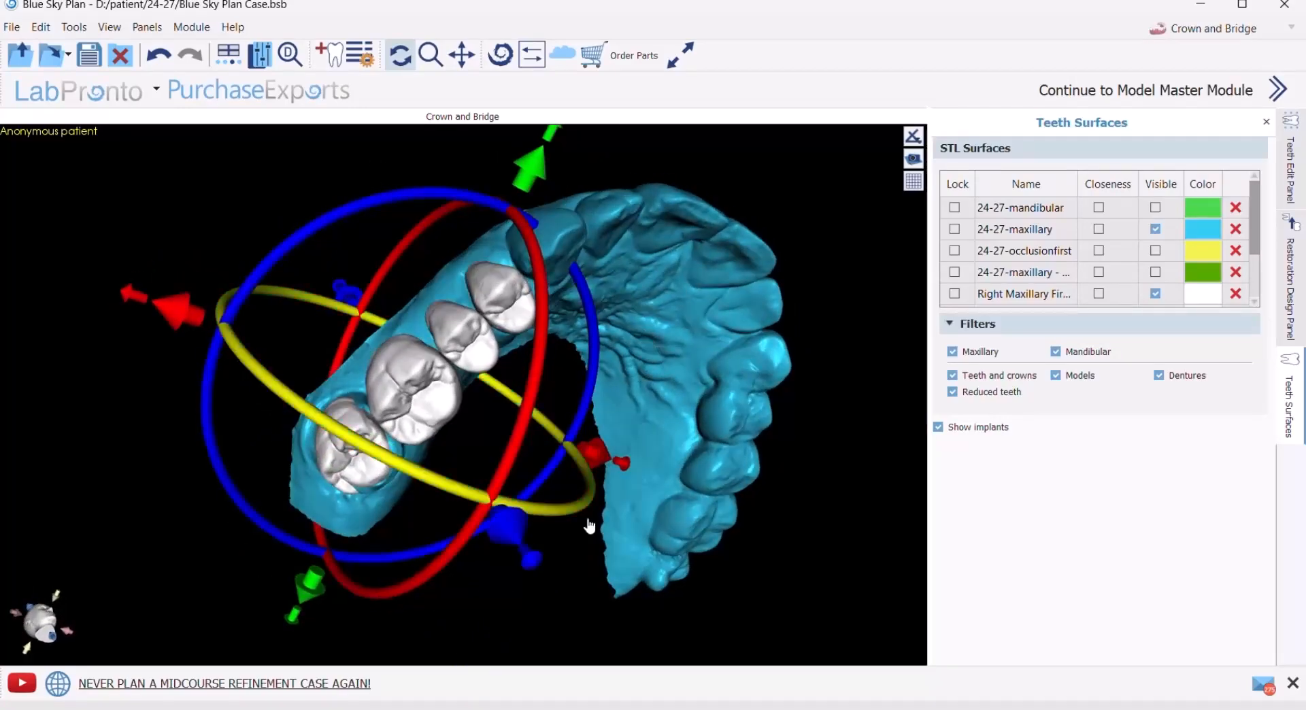
scroll(595, 557, down, 2)
drag(564, 591, 558, 529)
drag(165, 433, 206, 378)
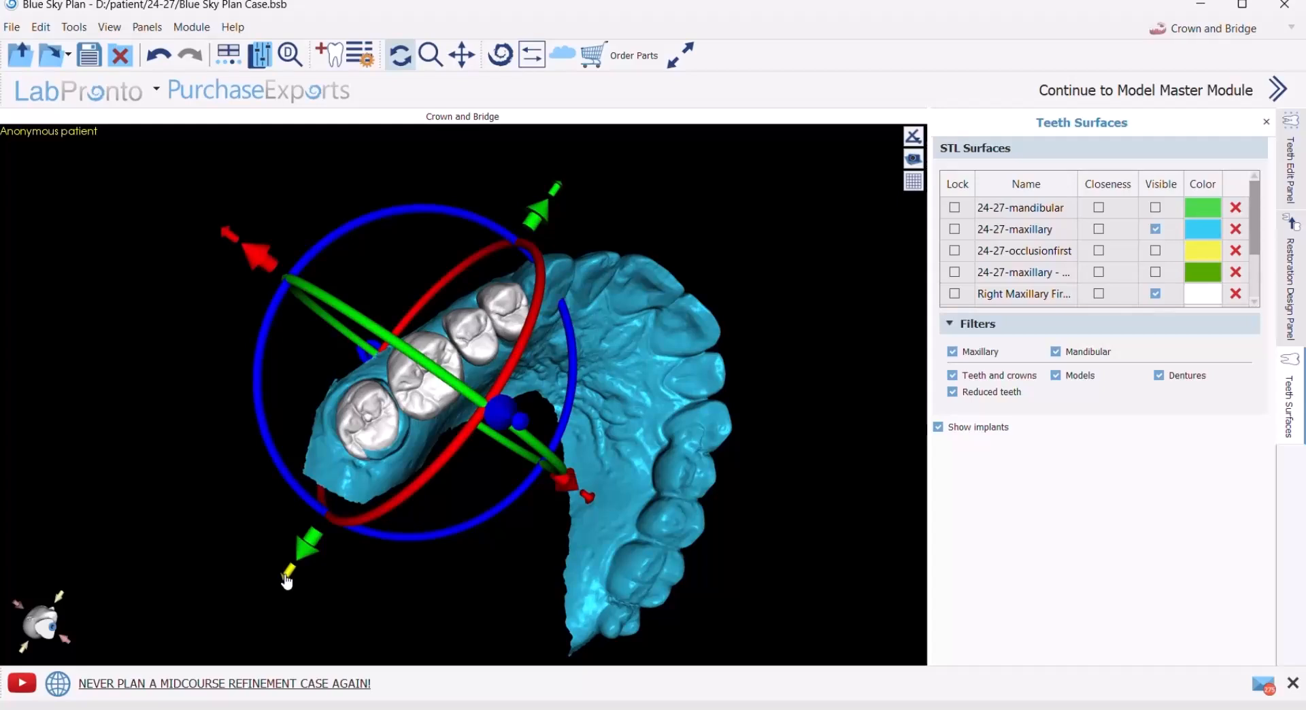
- Move the group's centre of rotation toward the premolars and rotate the four teeth slightly to follow the arch curve
drag(286, 580, 379, 495)
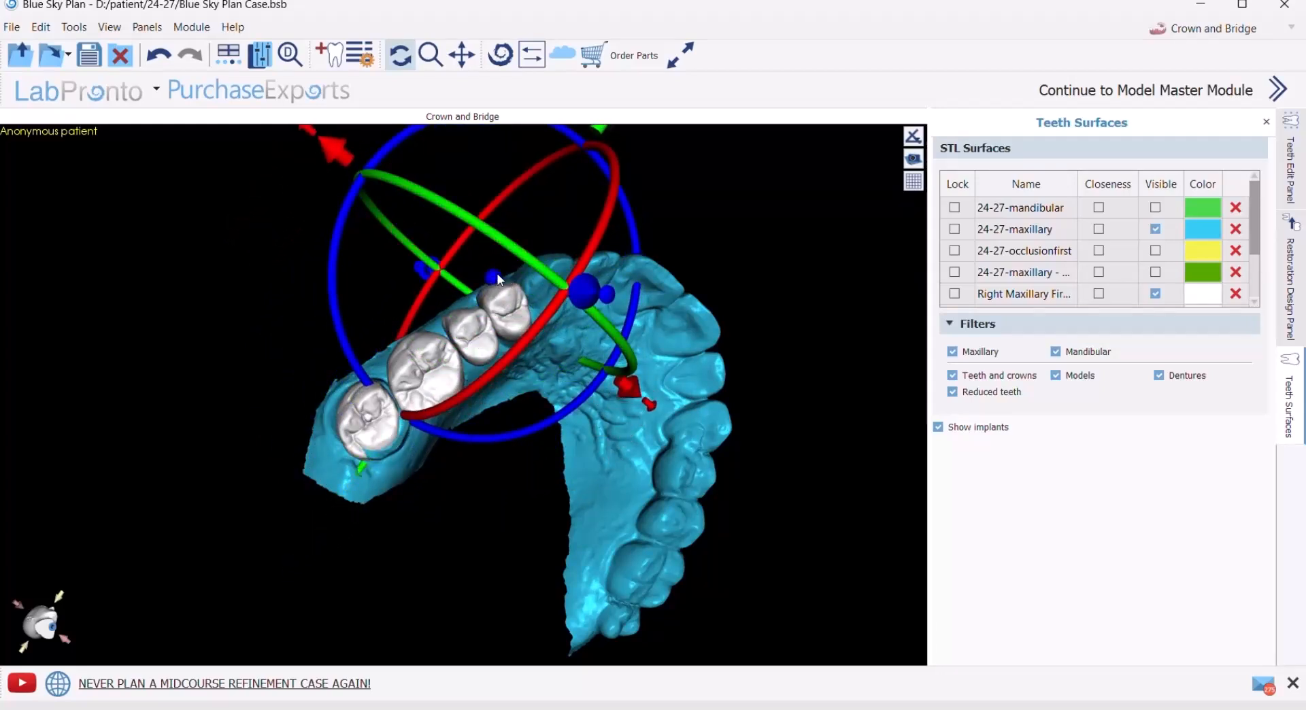
drag(362, 471, 365, 497)
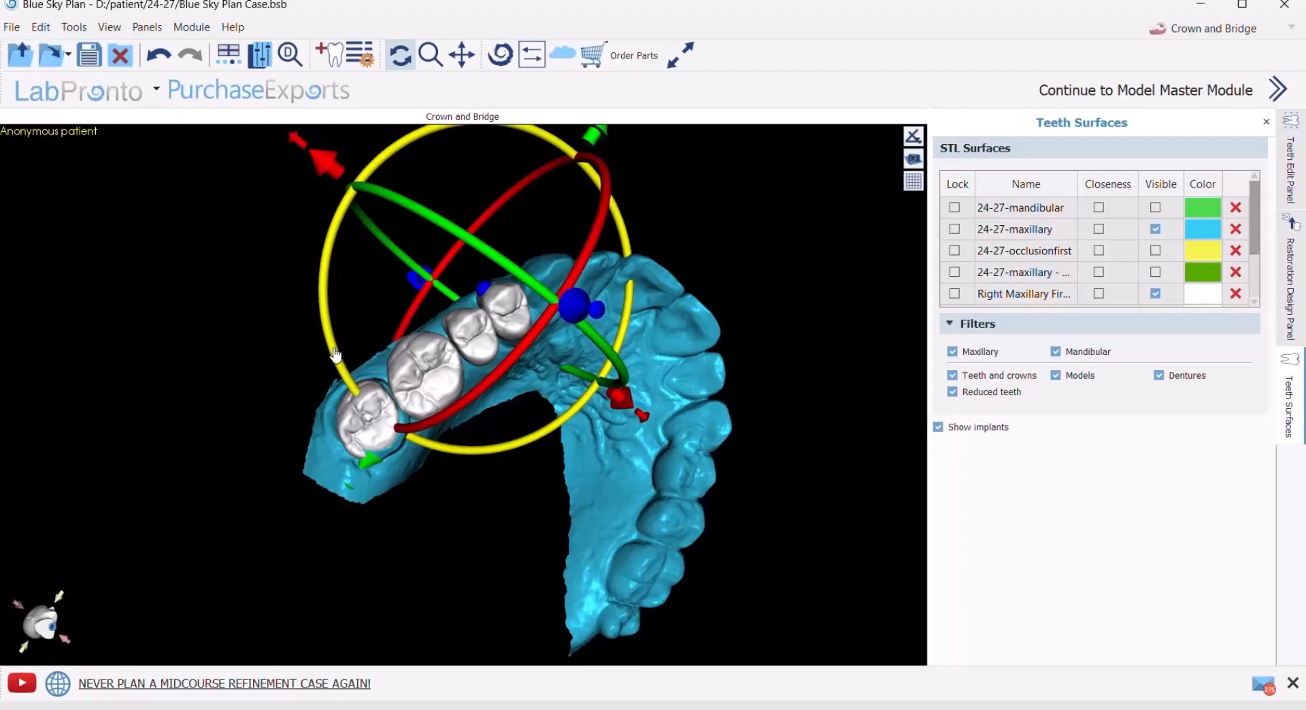
mouse_move(336, 355)
mouse_down()
mouse_move(336, 339)
mouse_move(348, 358)
mouse_up()
- Move the centre of rotation back to the middle of the four teeth and rotate the group slightly to line up with the ridge
drag(749, 194, 761, 414)
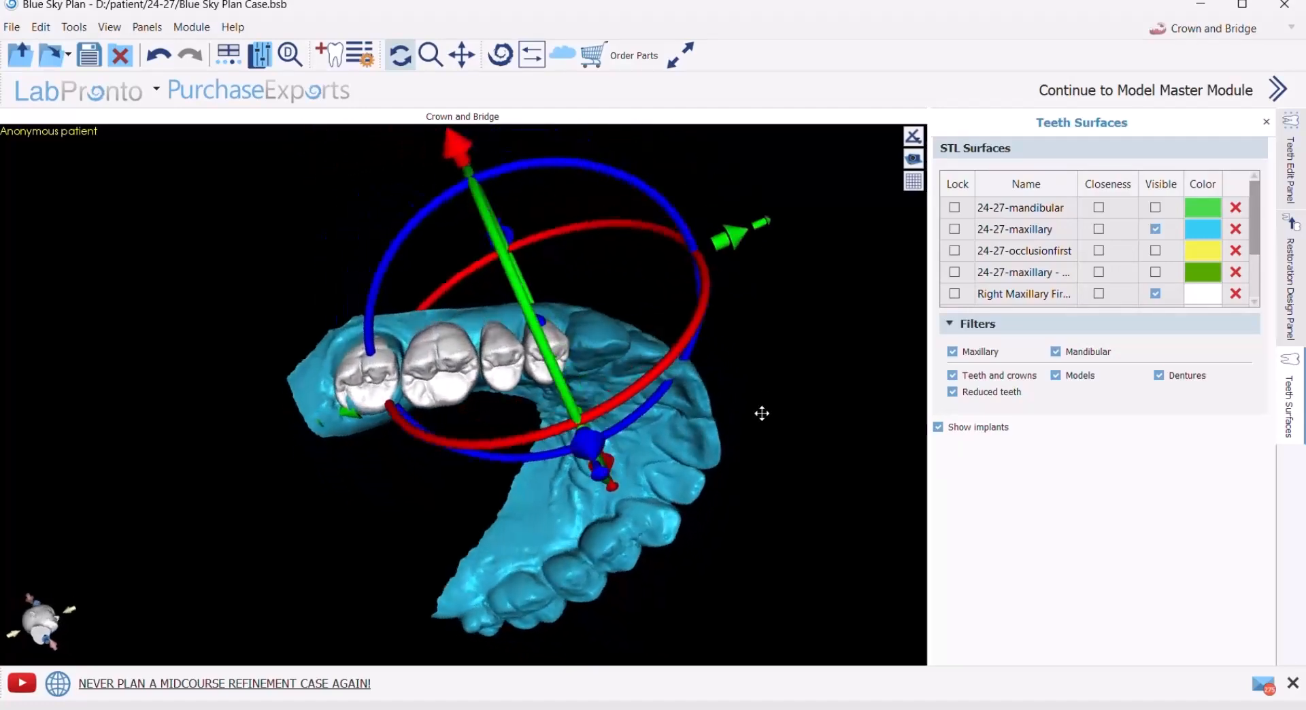
drag(193, 181, 381, 358)
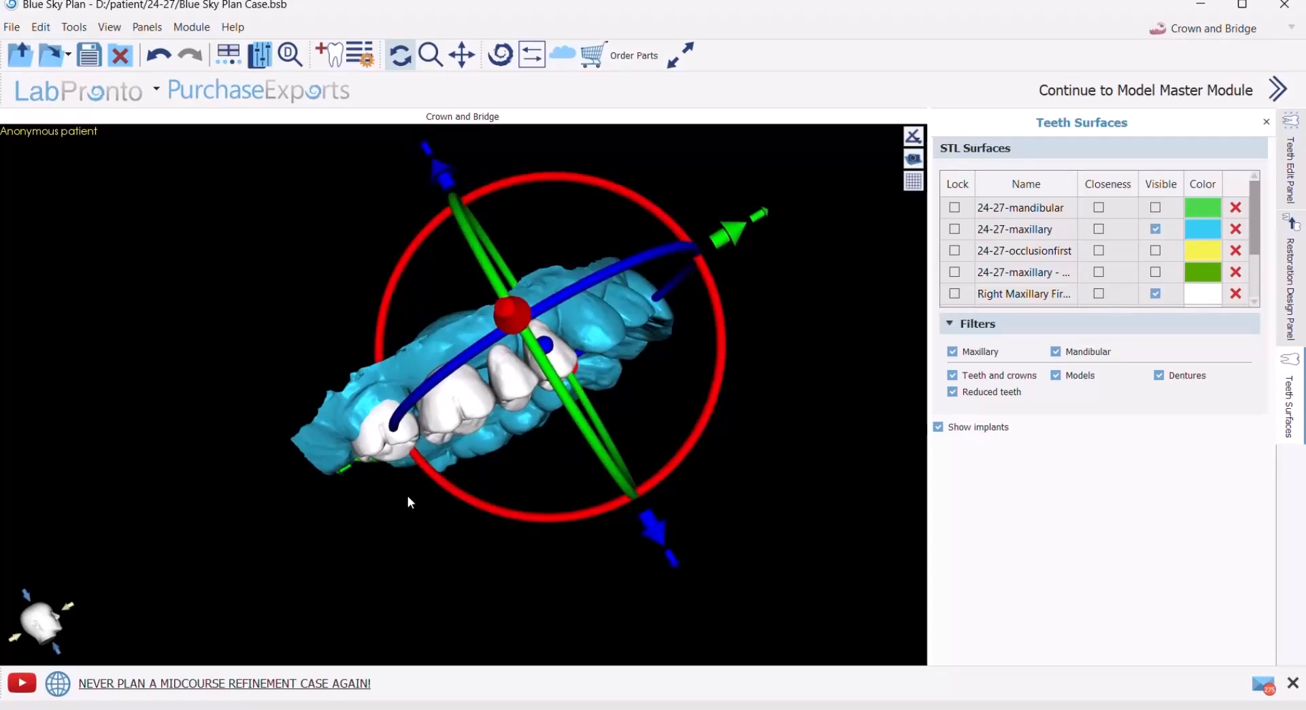
drag(385, 526, 331, 305)
drag(297, 505, 290, 443)
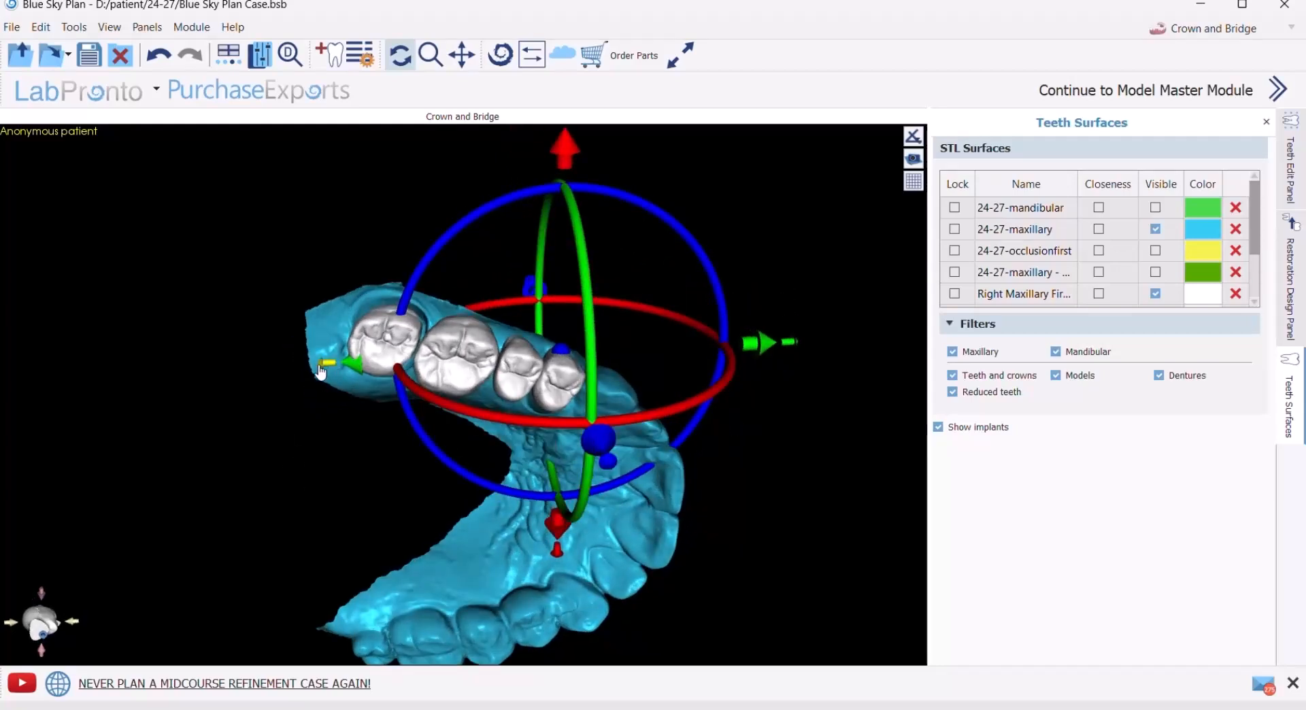
drag(326, 363, 243, 365)
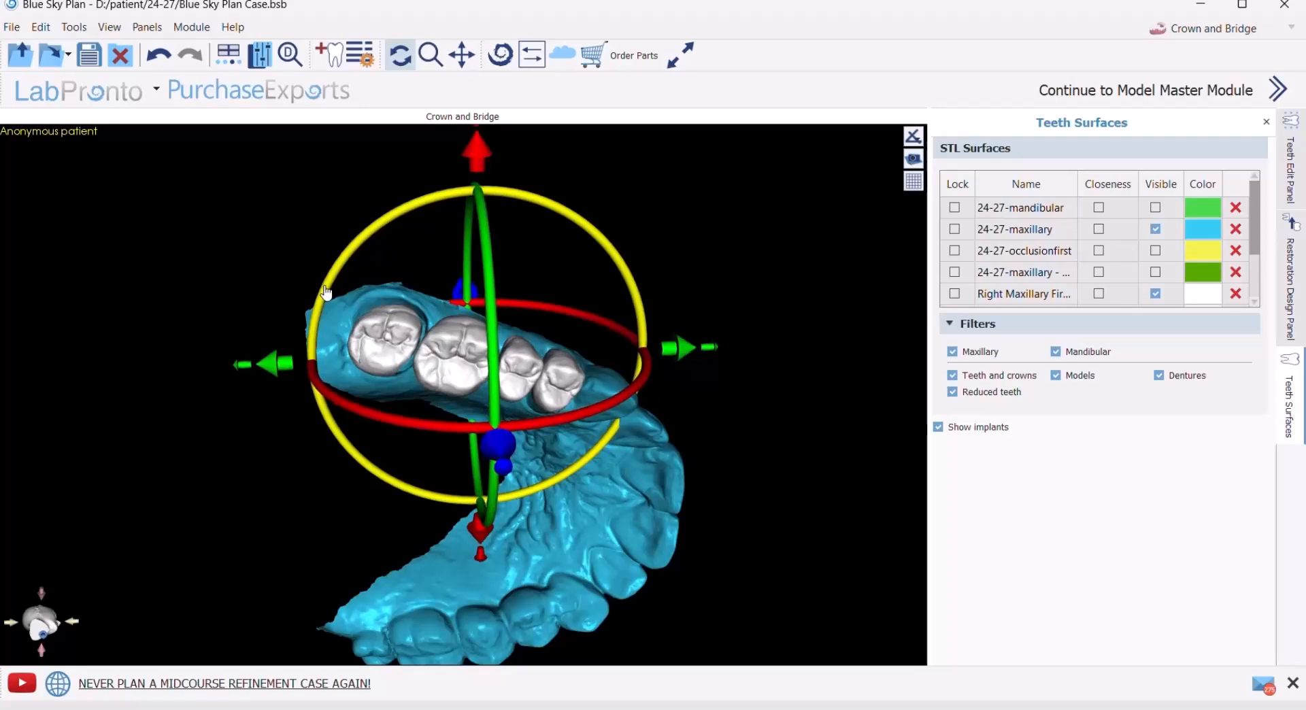
drag(327, 292, 324, 306)
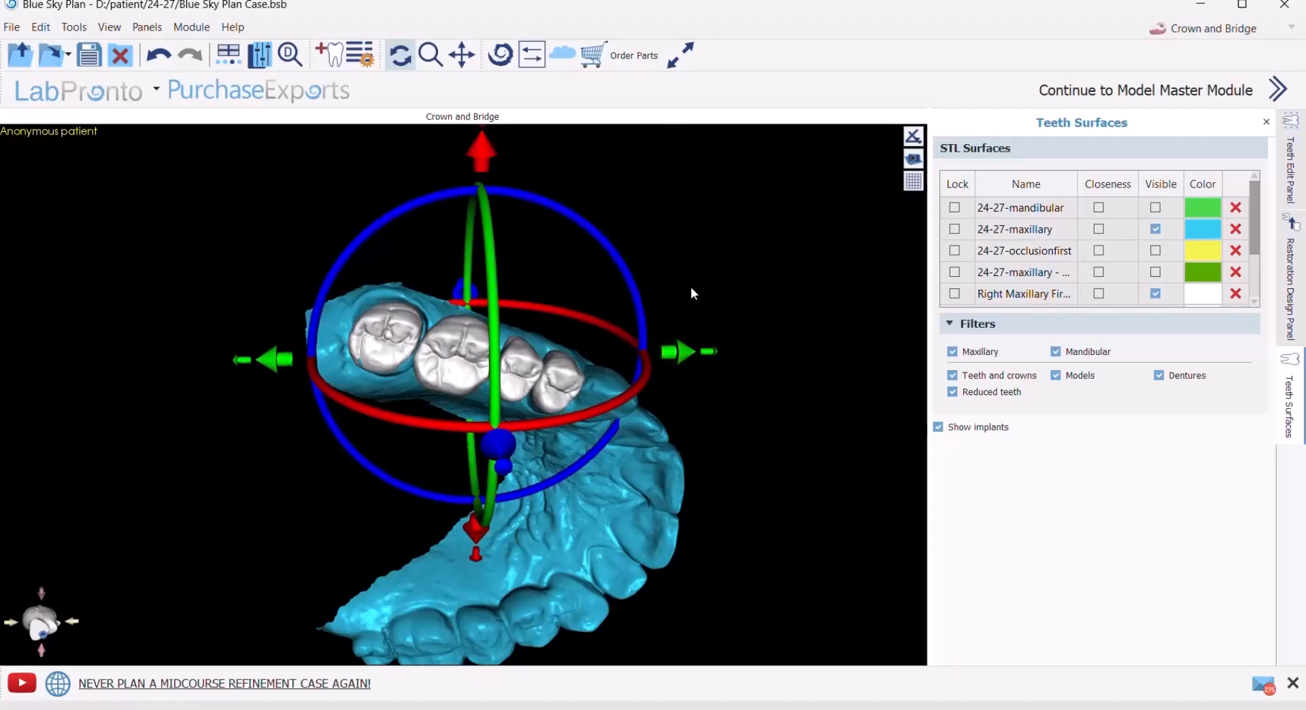
- Check the placed teeth from the side and occlusally, and hide all scan and tooth surfaces at once
drag(625, 238, 615, 361)
drag(773, 287, 693, 191)
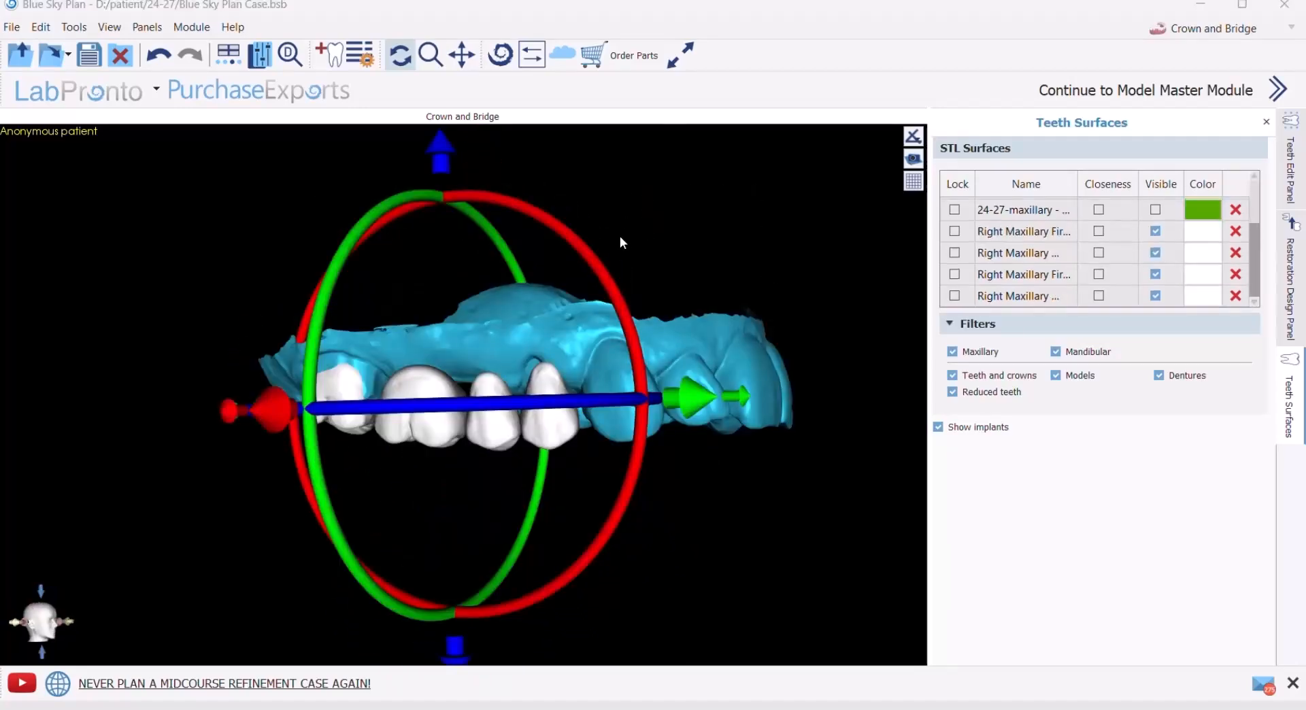
drag(620, 240, 403, 123)
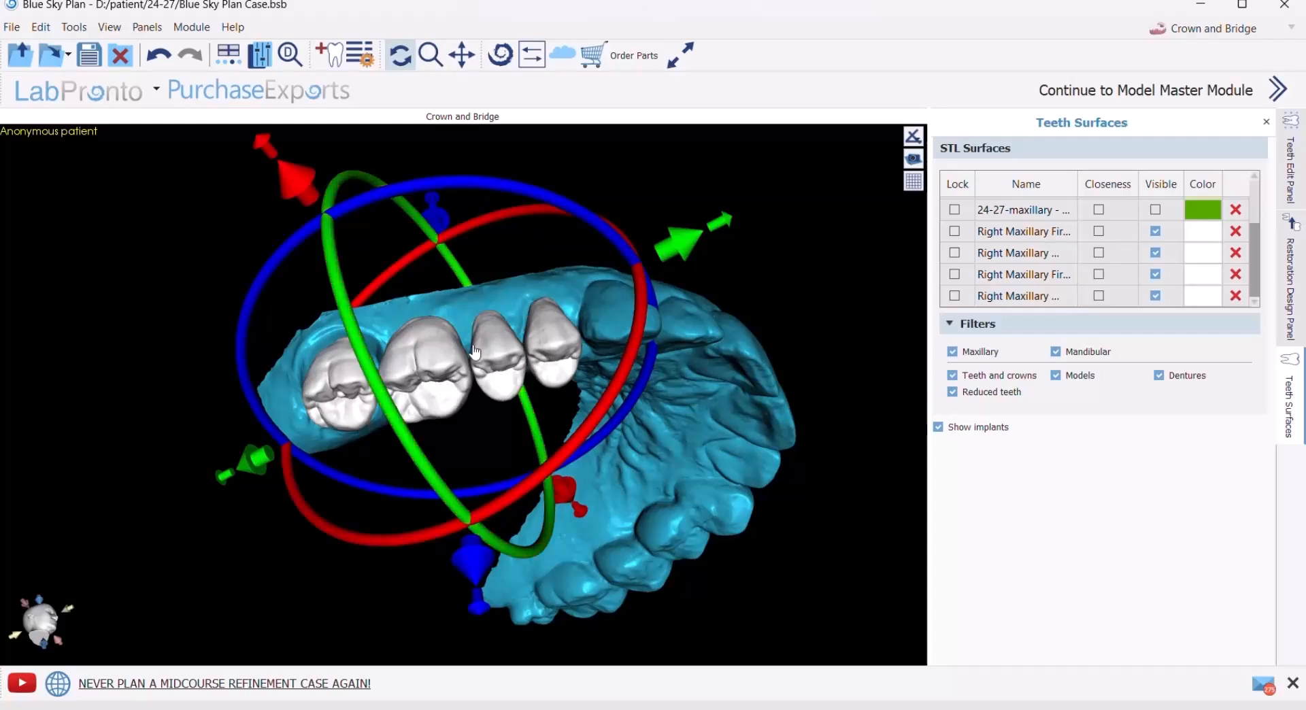
click(1160, 190)
click(1160, 190)
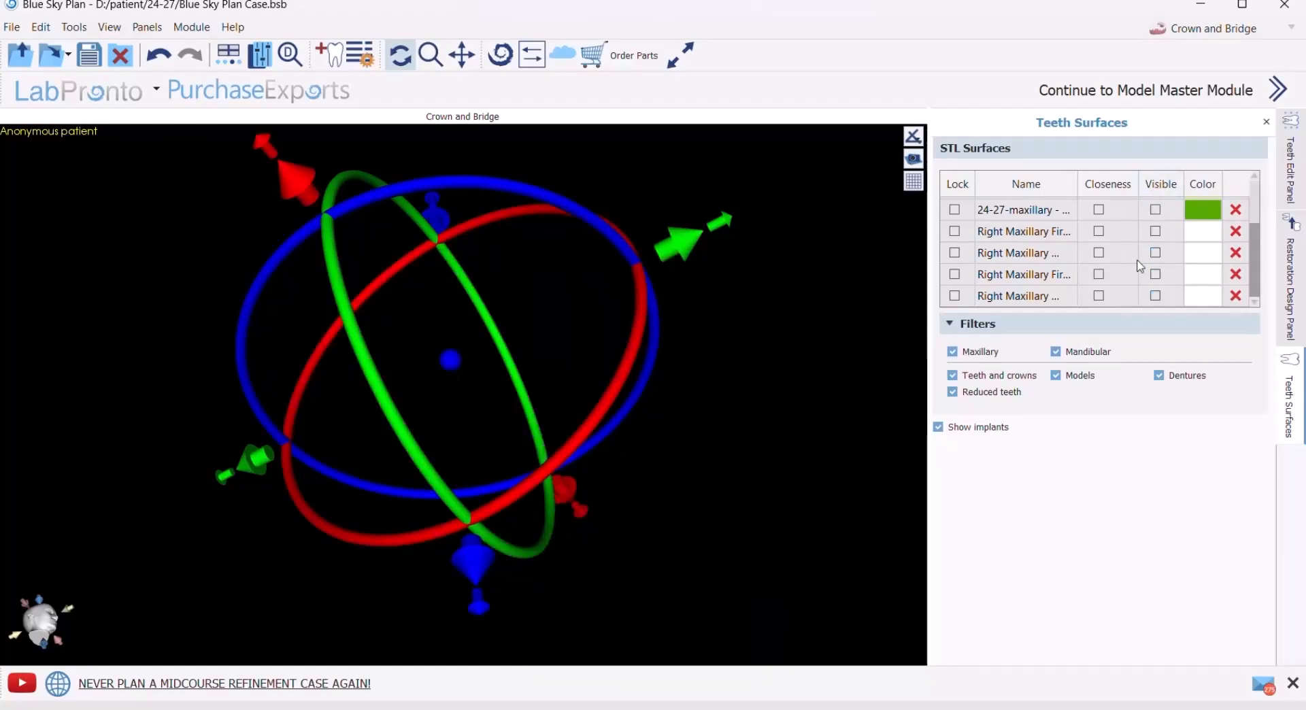
- Show only the 24-27-maxillary scan and end the manipulation of the visible teeth
scroll(1146, 258, up, 1)
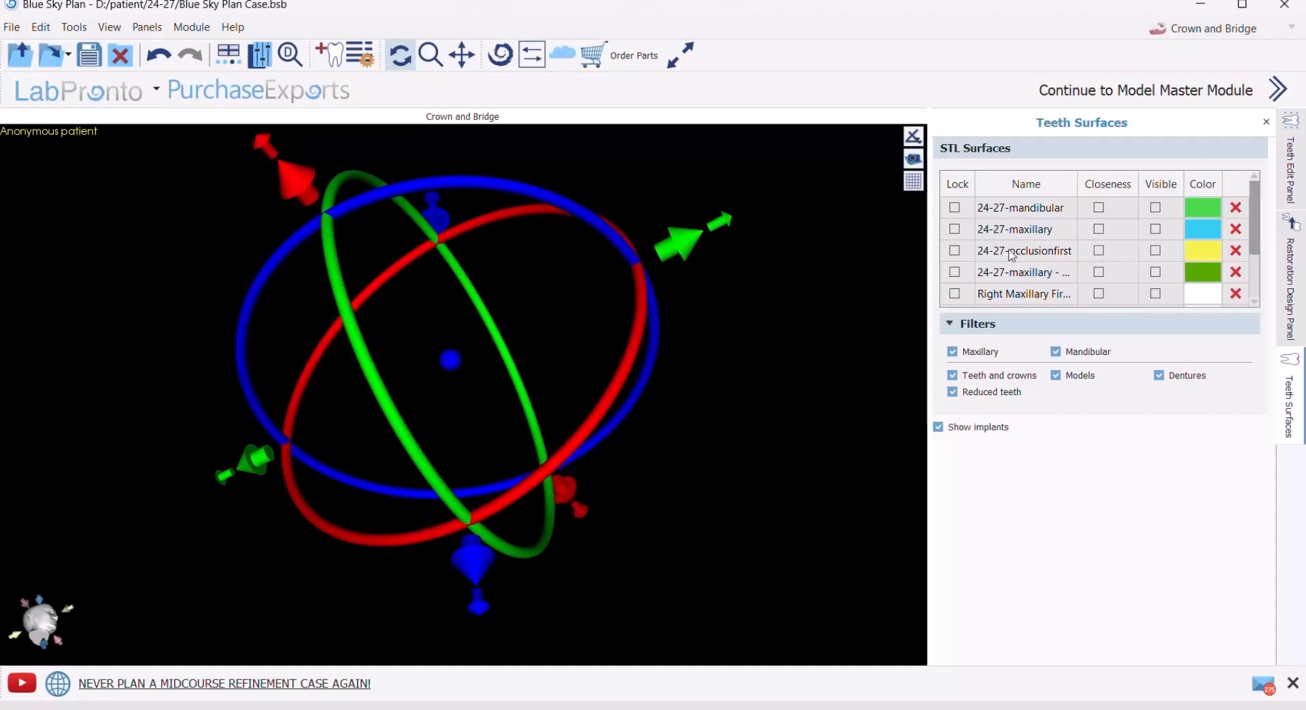
click(1155, 230)
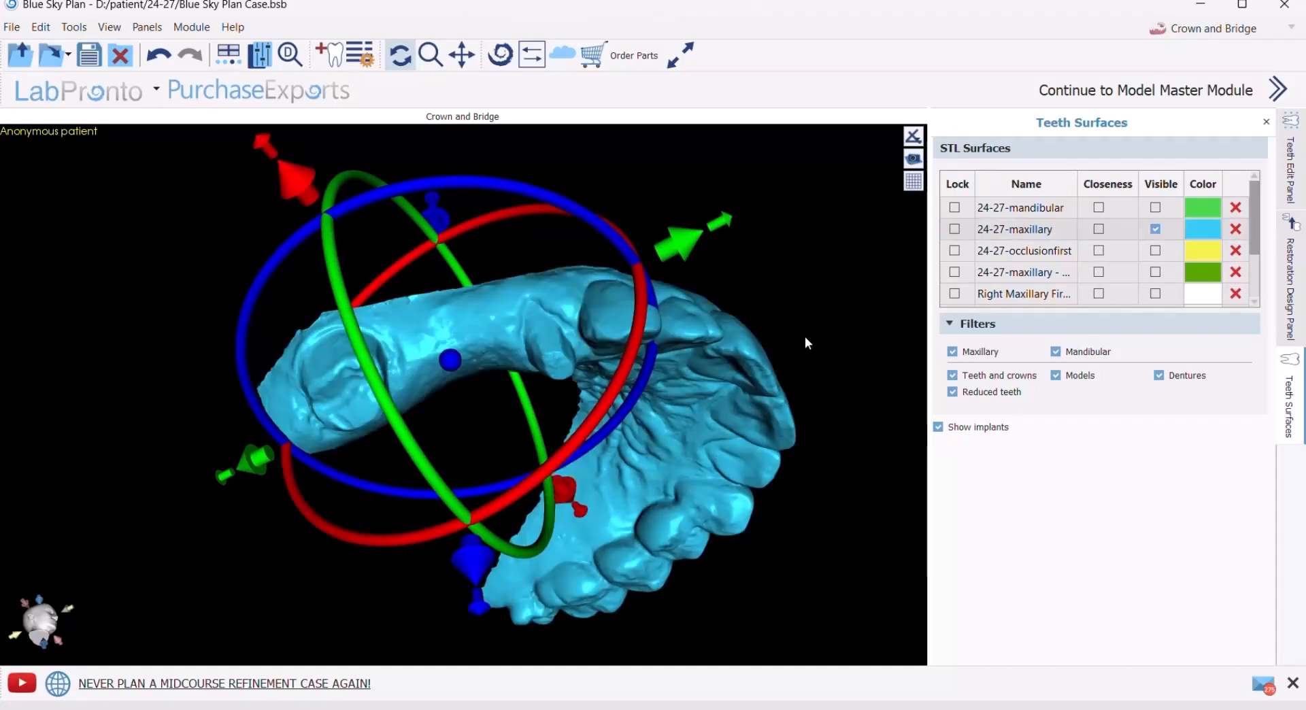
click(1290, 281)
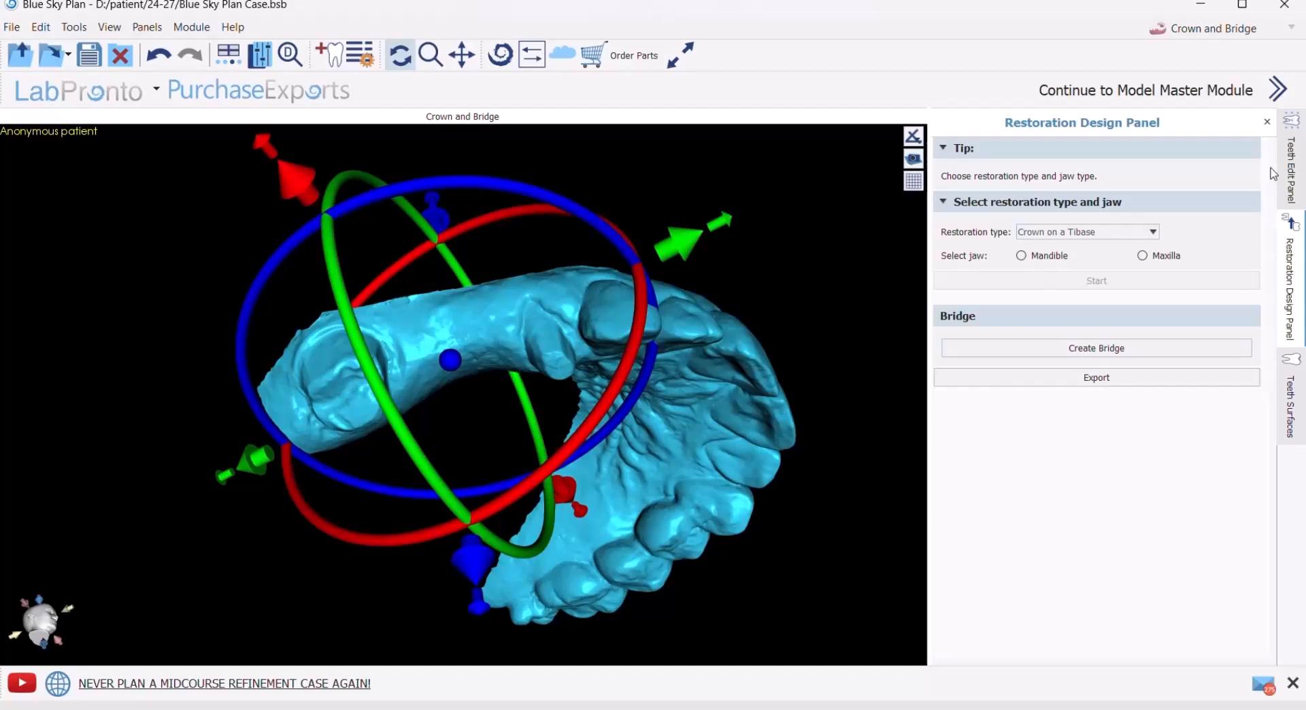
click(1292, 163)
click(1126, 236)
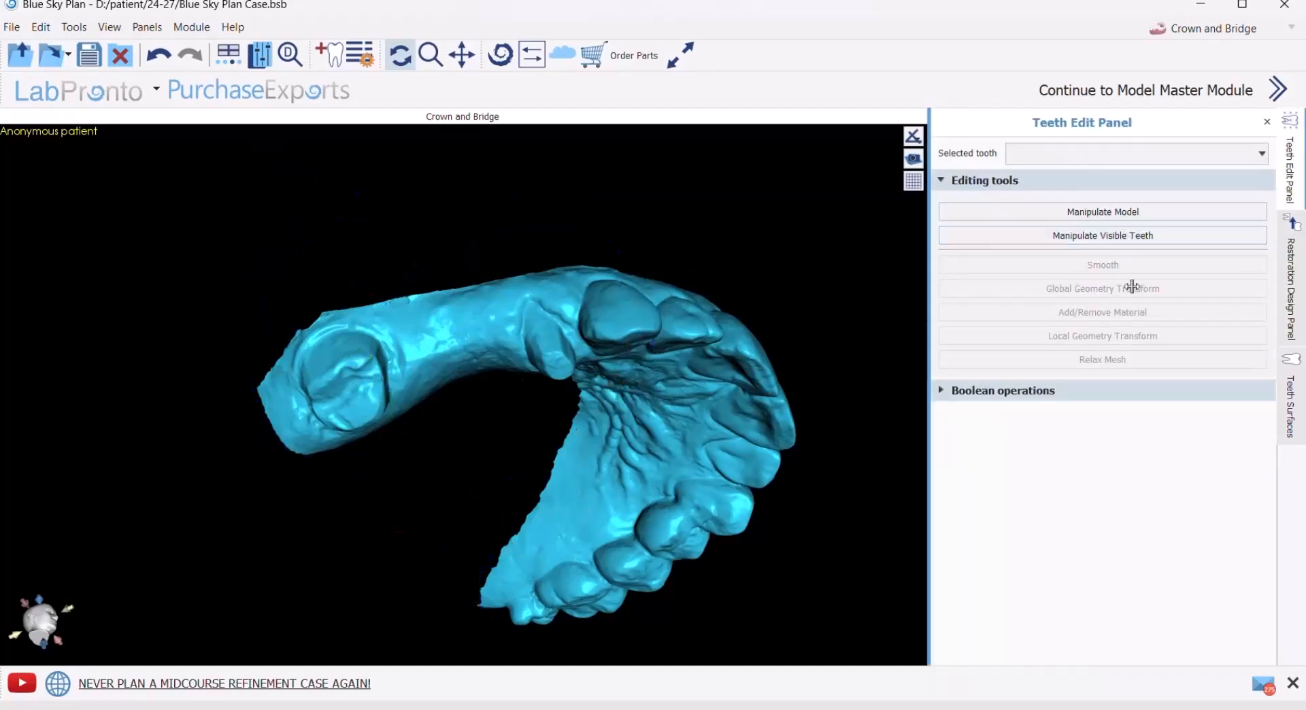
click(1292, 276)
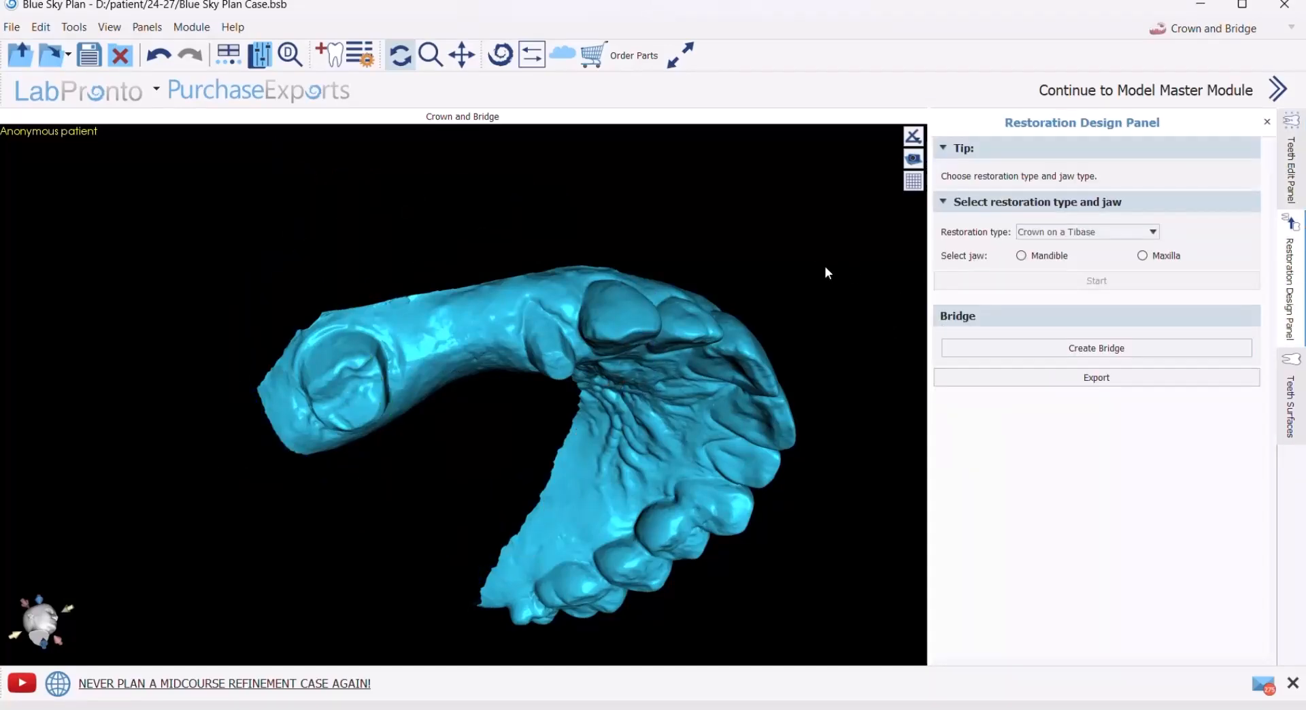
- Show the right maxillary first premolar together with the maxillary scan and check its seating on the prepared stump
drag(826, 272, 819, 205)
drag(446, 338, 394, 232)
drag(475, 408, 462, 338)
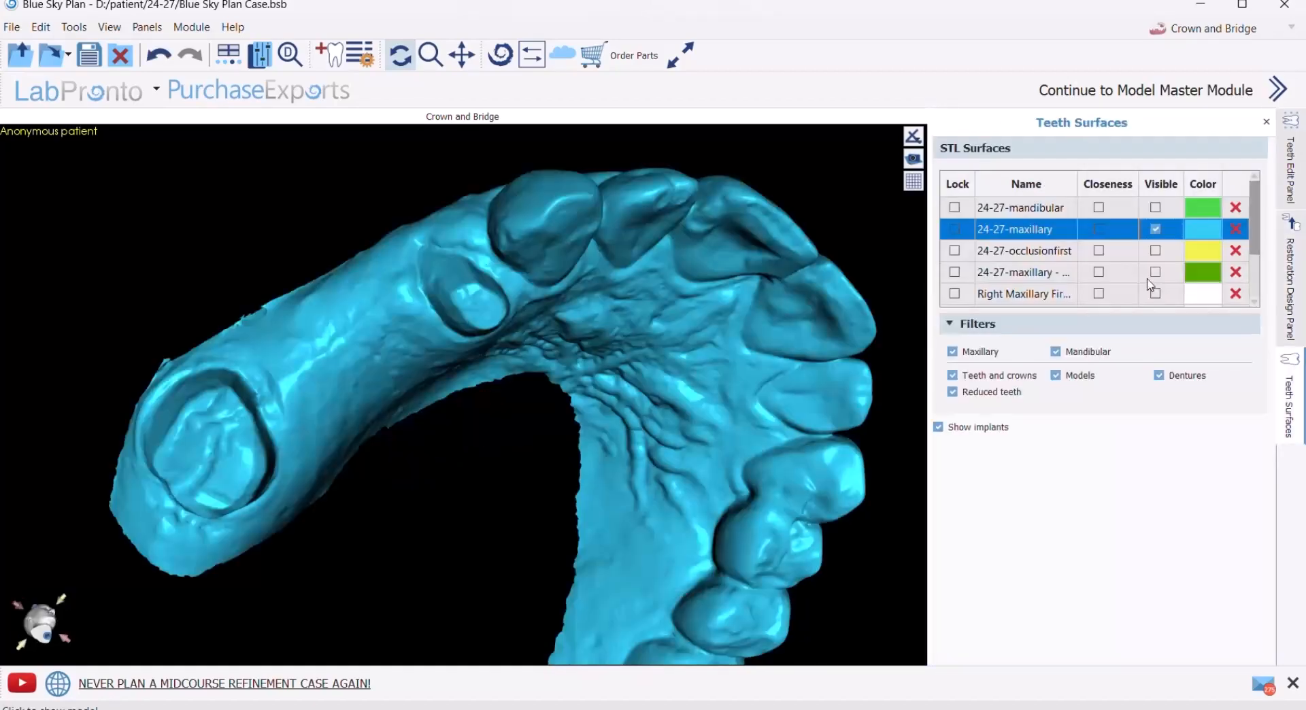
scroll(1134, 274, down, 2)
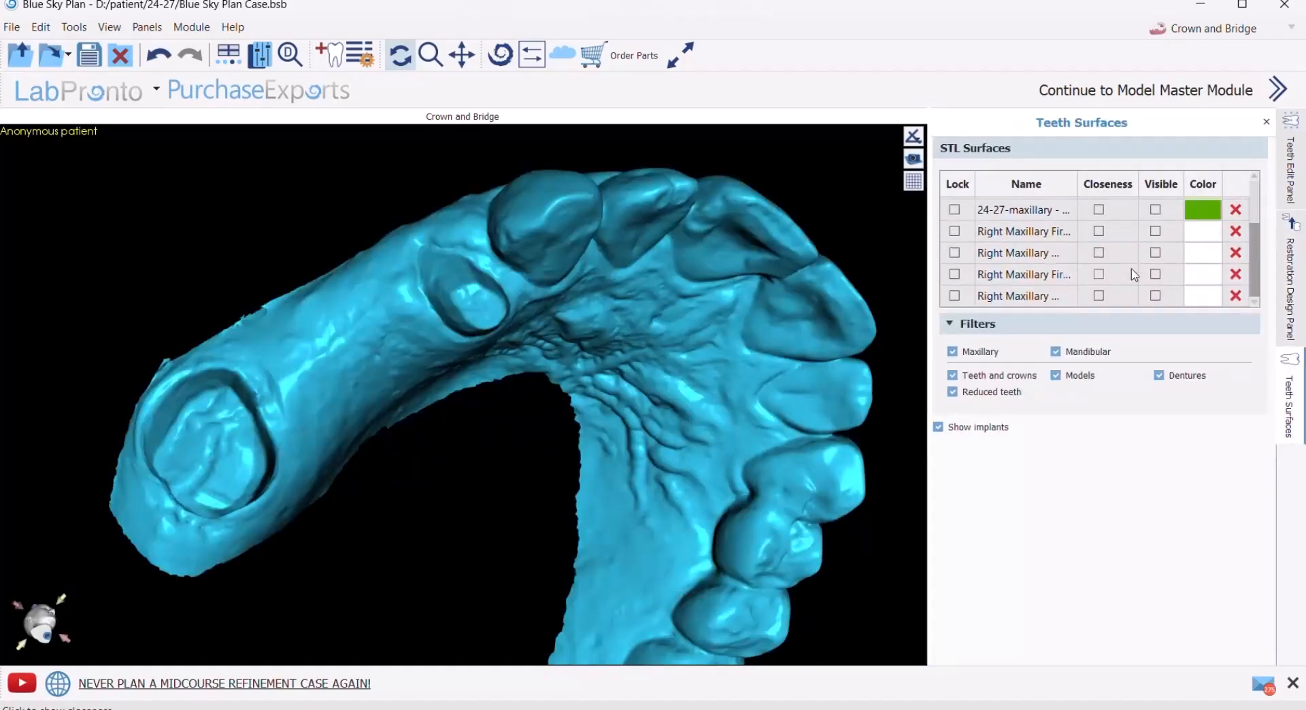
click(1154, 233)
drag(465, 427, 402, 185)
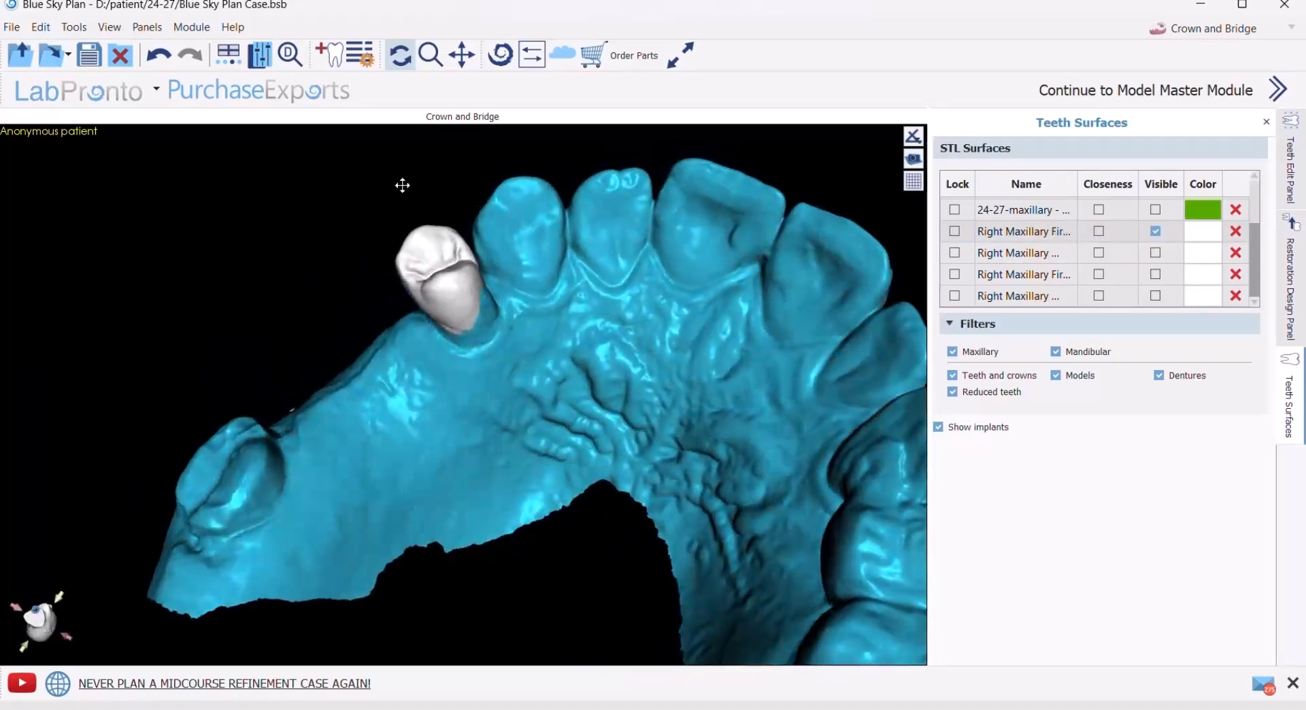
drag(540, 388, 725, 326)
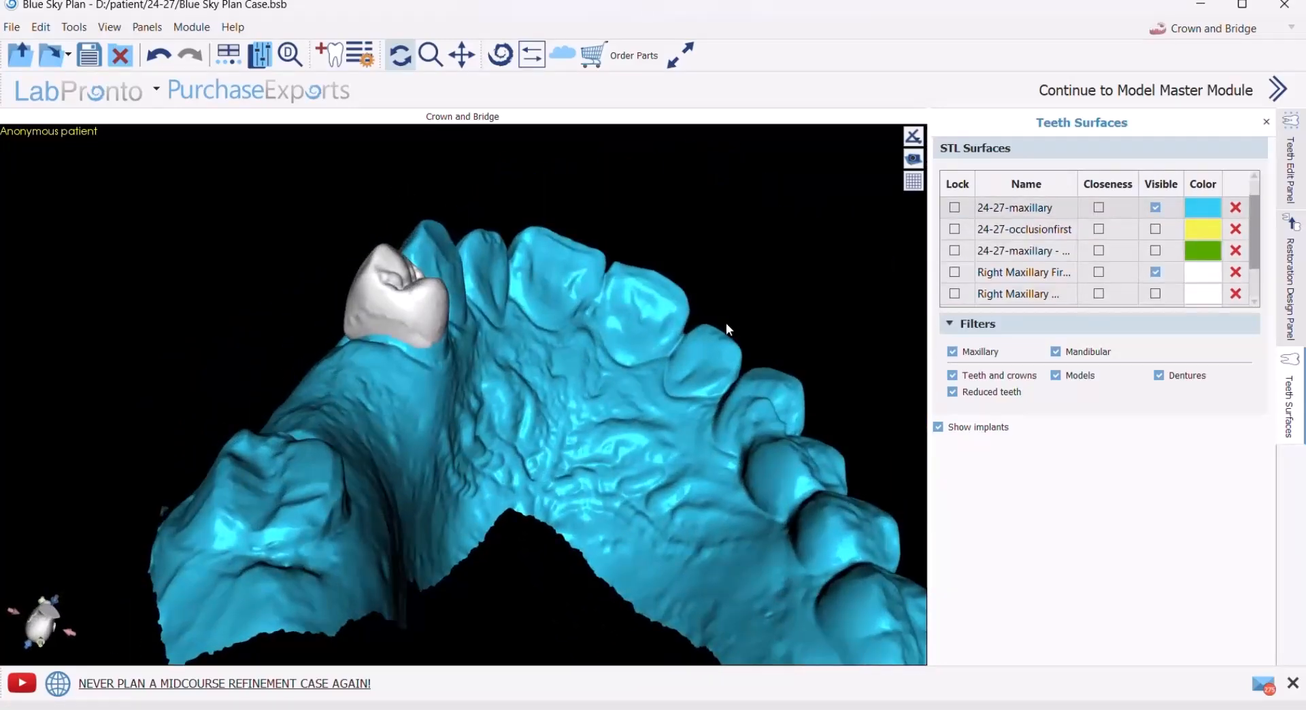
- Stretch the first premolar slightly toward the palate and undo its last rotation
click(395, 302)
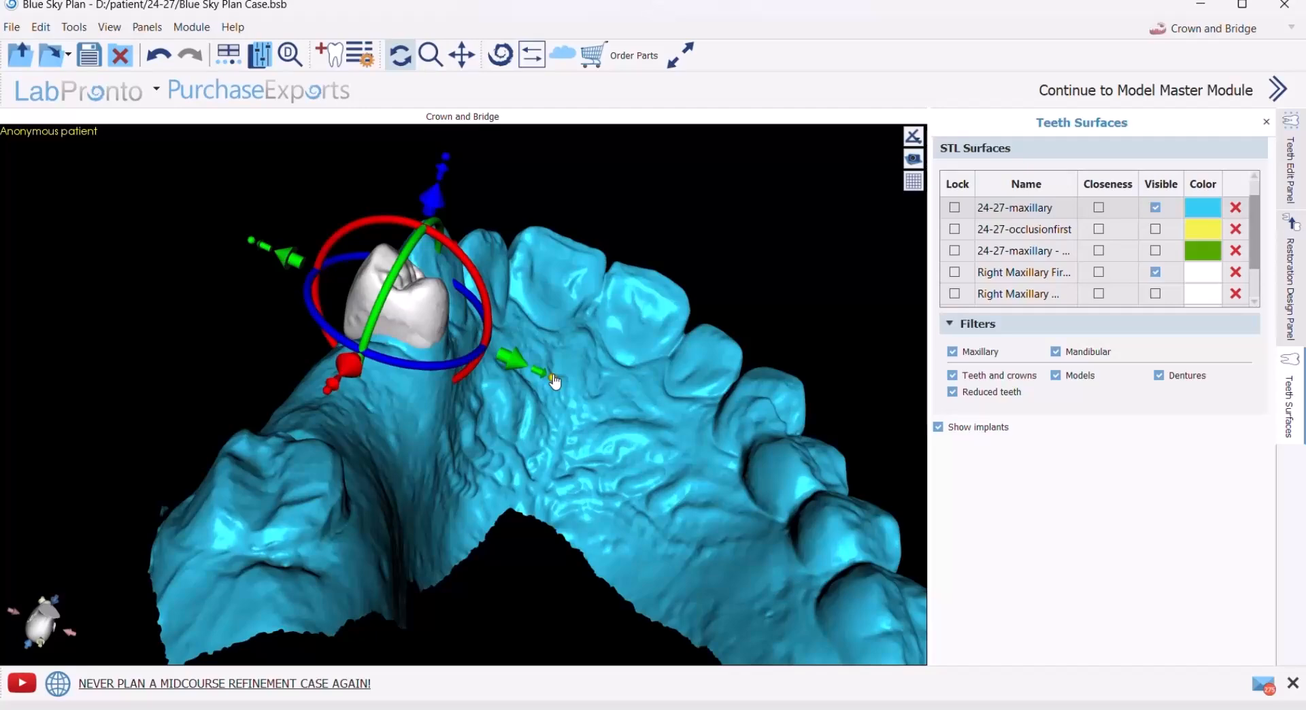
drag(554, 381, 573, 389)
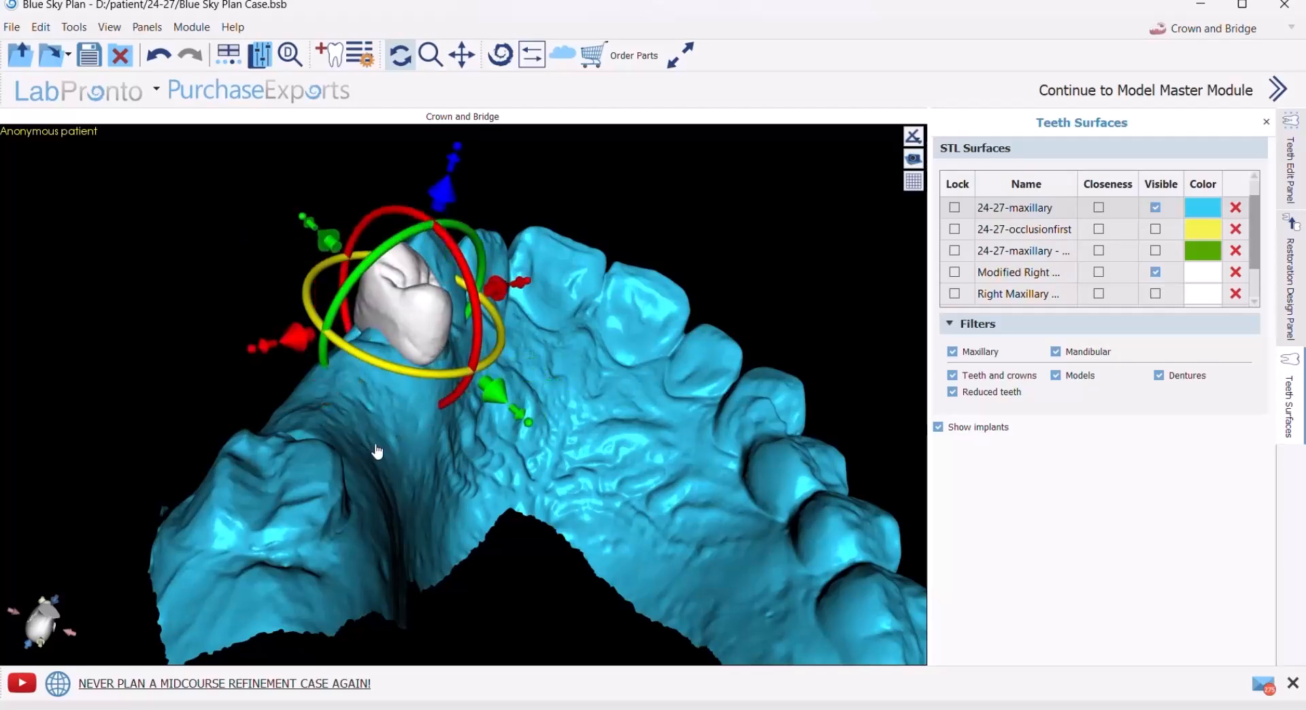
drag(376, 447, 376, 454)
key(ctrl+z)
drag(184, 367, 432, 451)
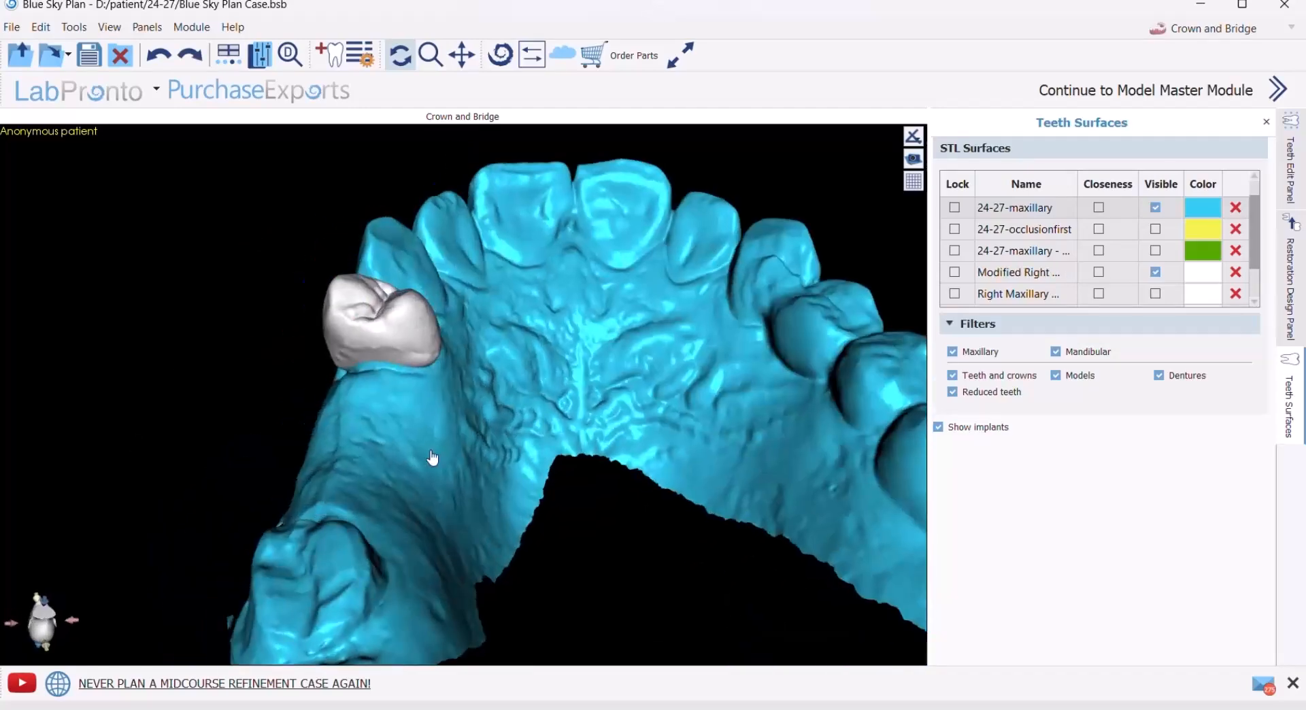
drag(571, 471, 469, 452)
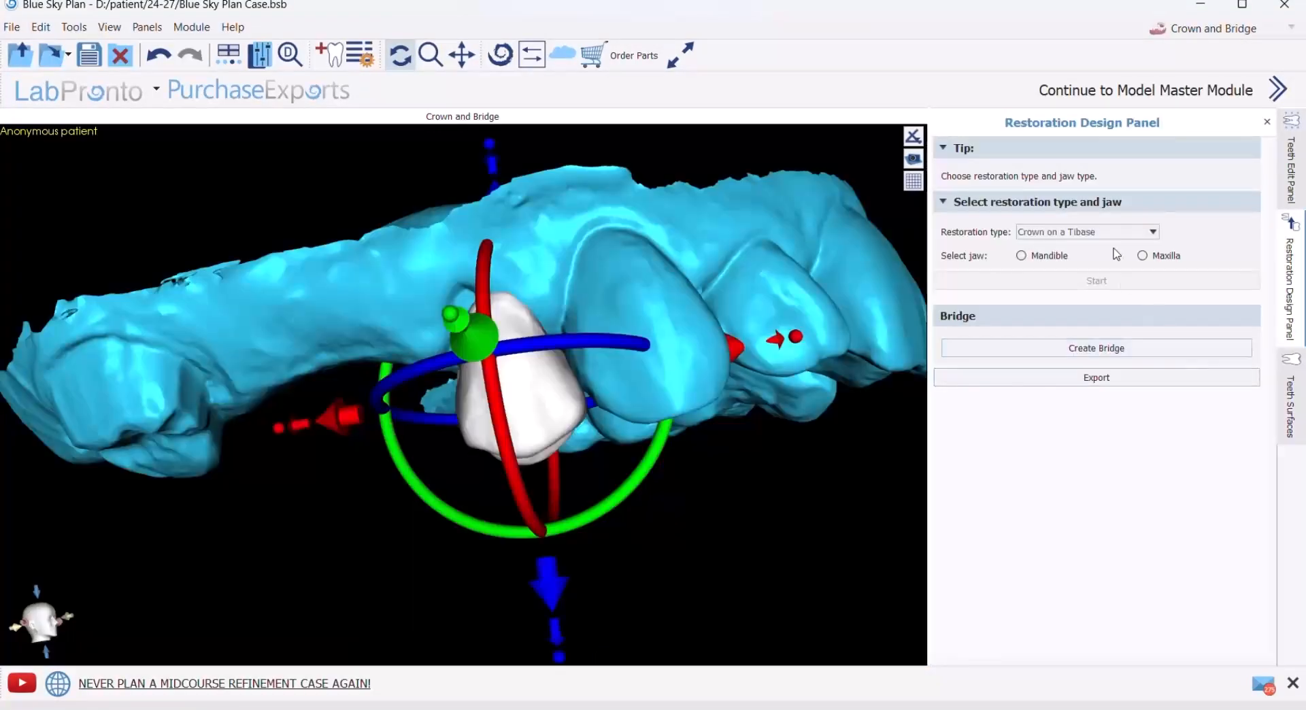
- Start planning a new conventional crown restoration on the maxilla for the modified first premolar, with 24-27-mandibular as antagonist
click(1153, 232)
click(1068, 256)
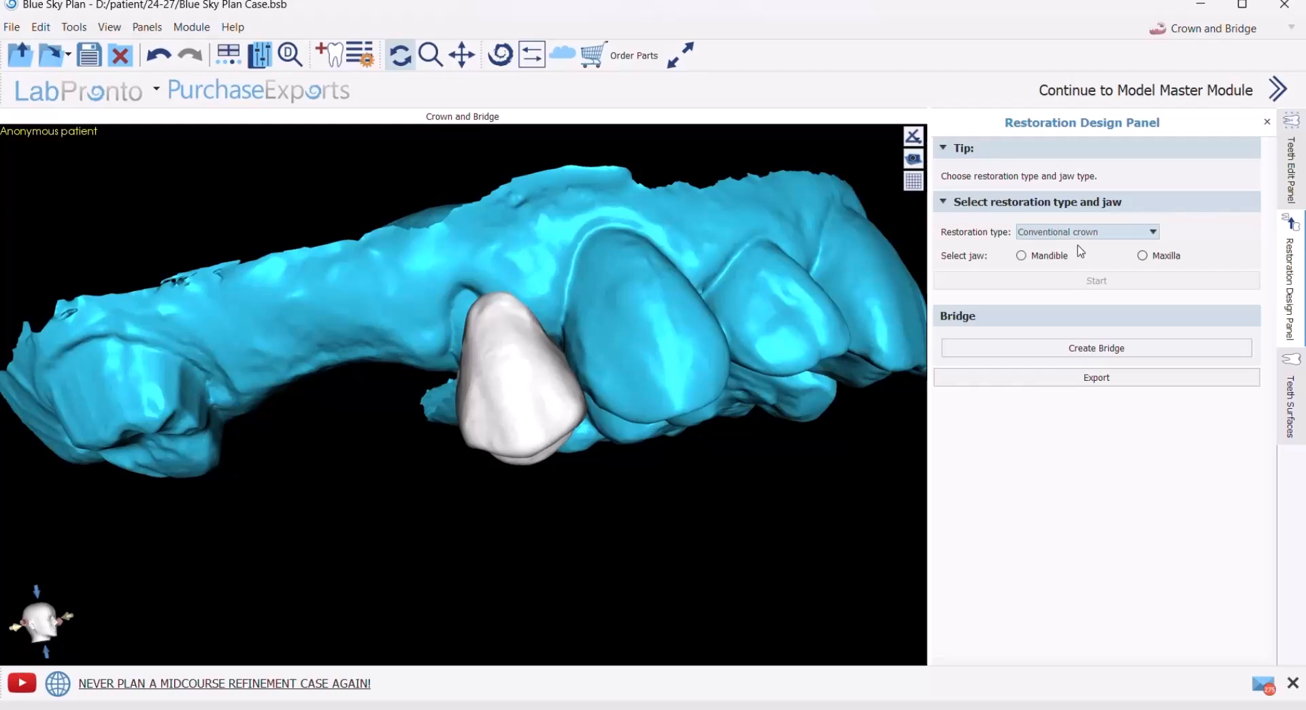
click(1143, 255)
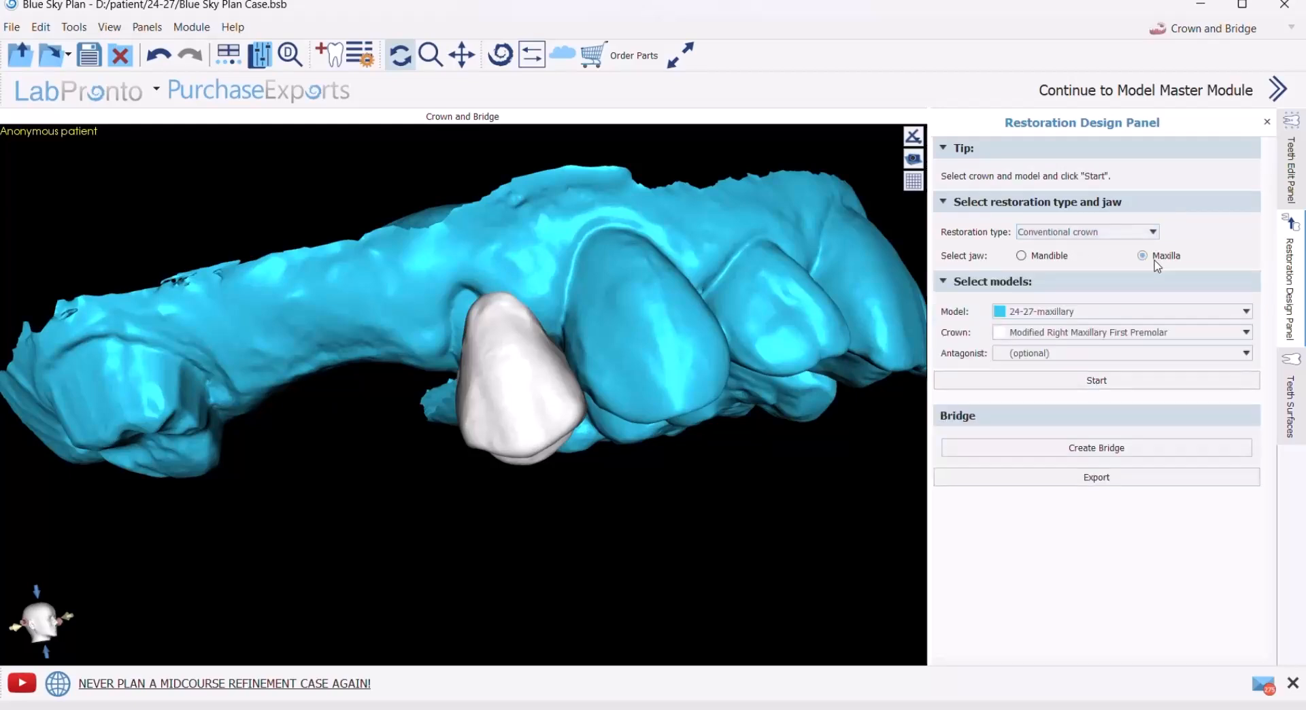
click(1030, 355)
click(1029, 383)
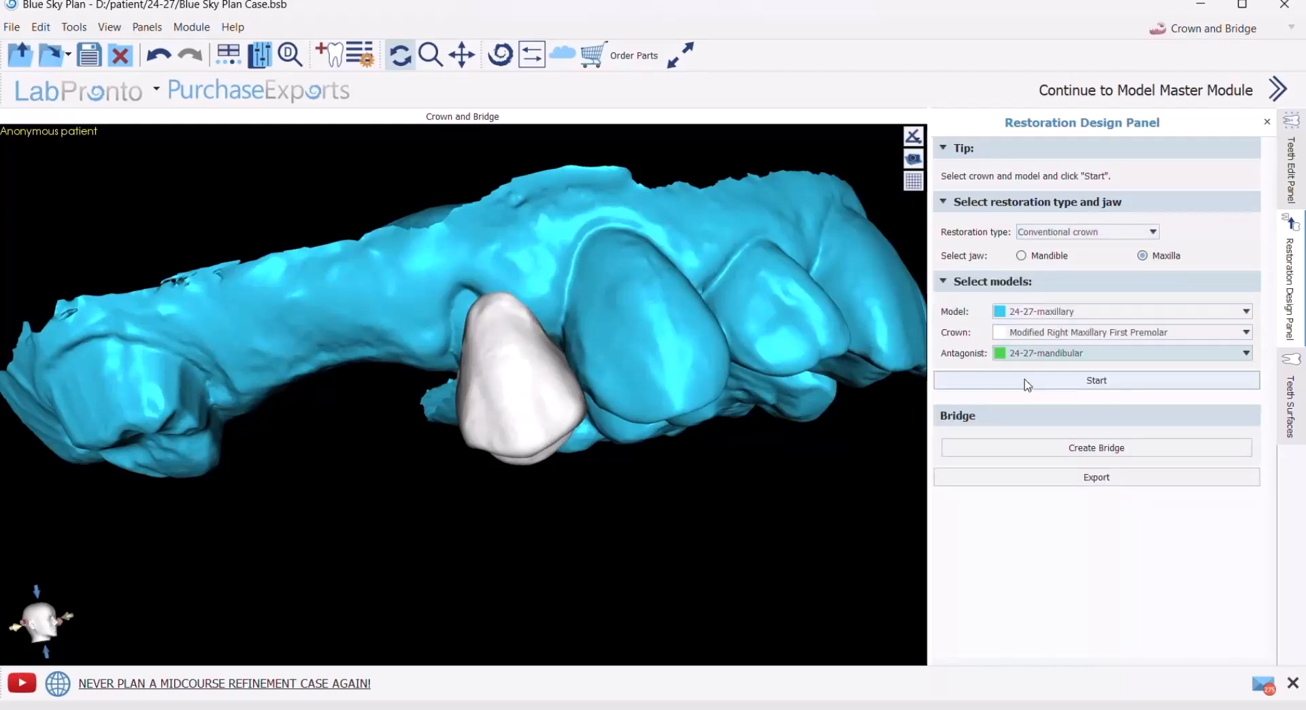
click(1091, 382)
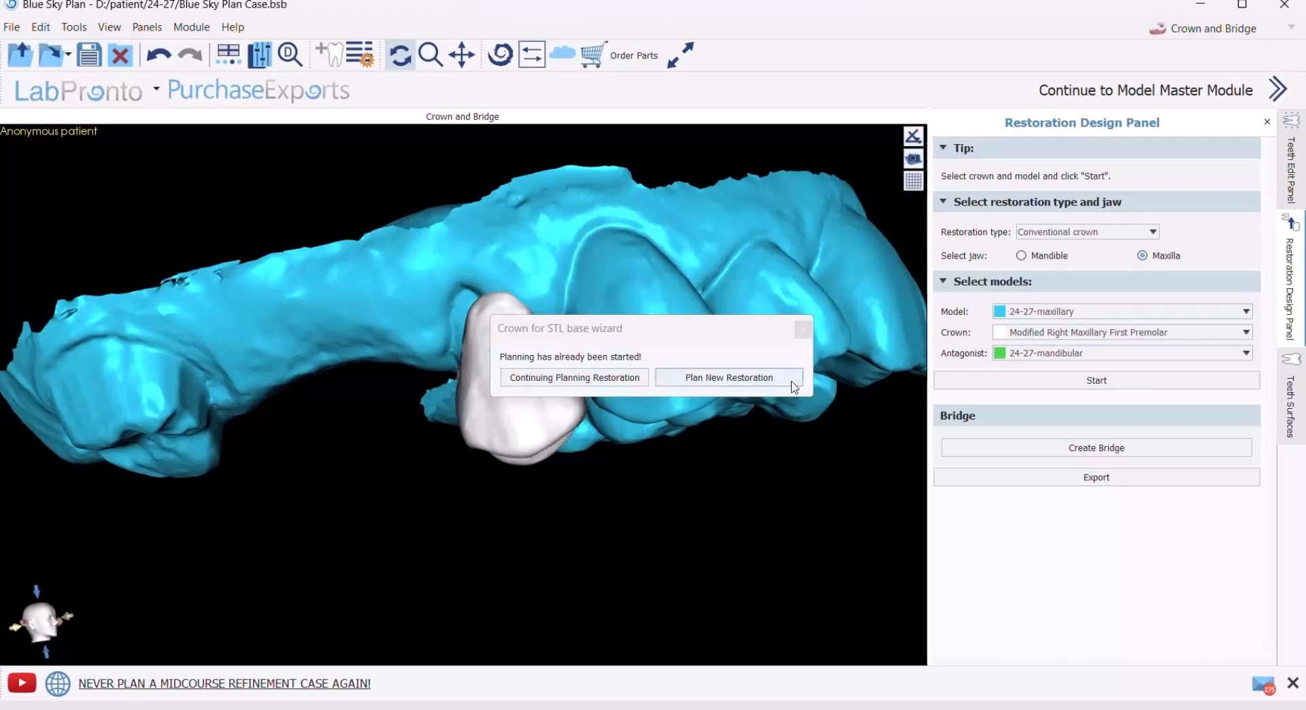
click(736, 385)
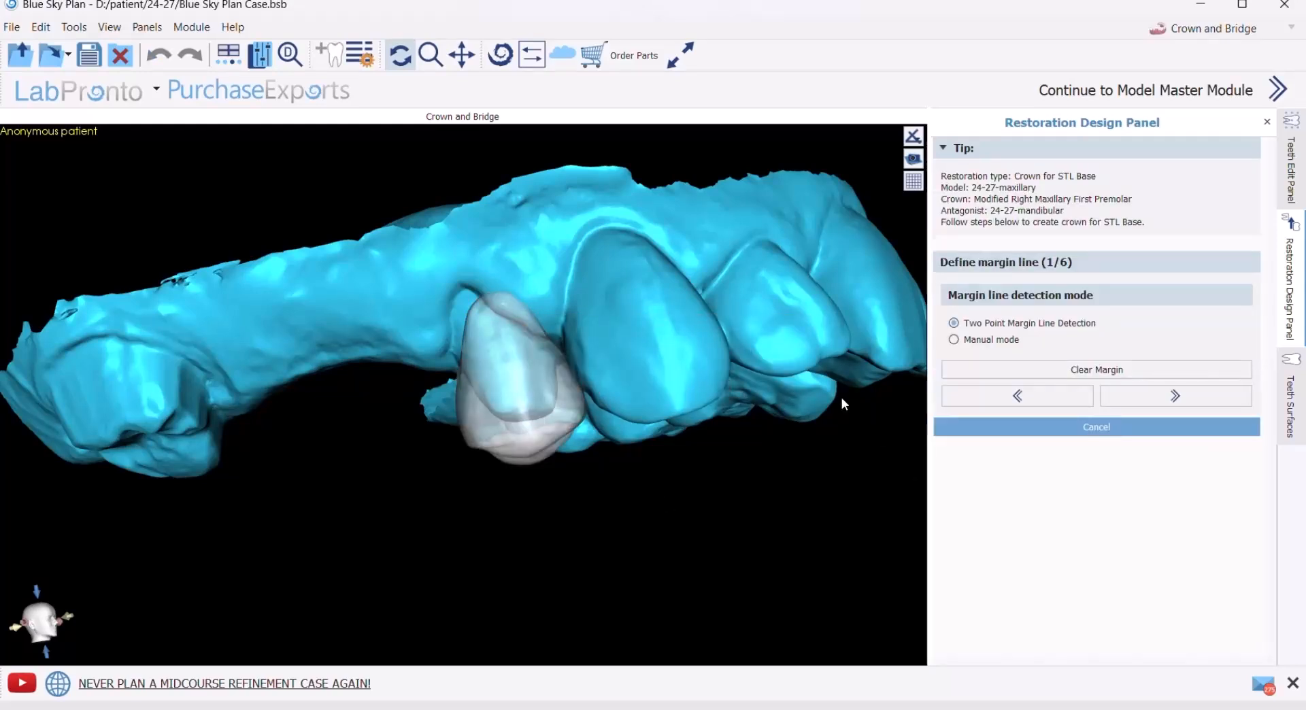
- Hide the modified first premolar crown so the prepared premolar stump is exposed for margin definition
right_drag(842, 404, 467, 373)
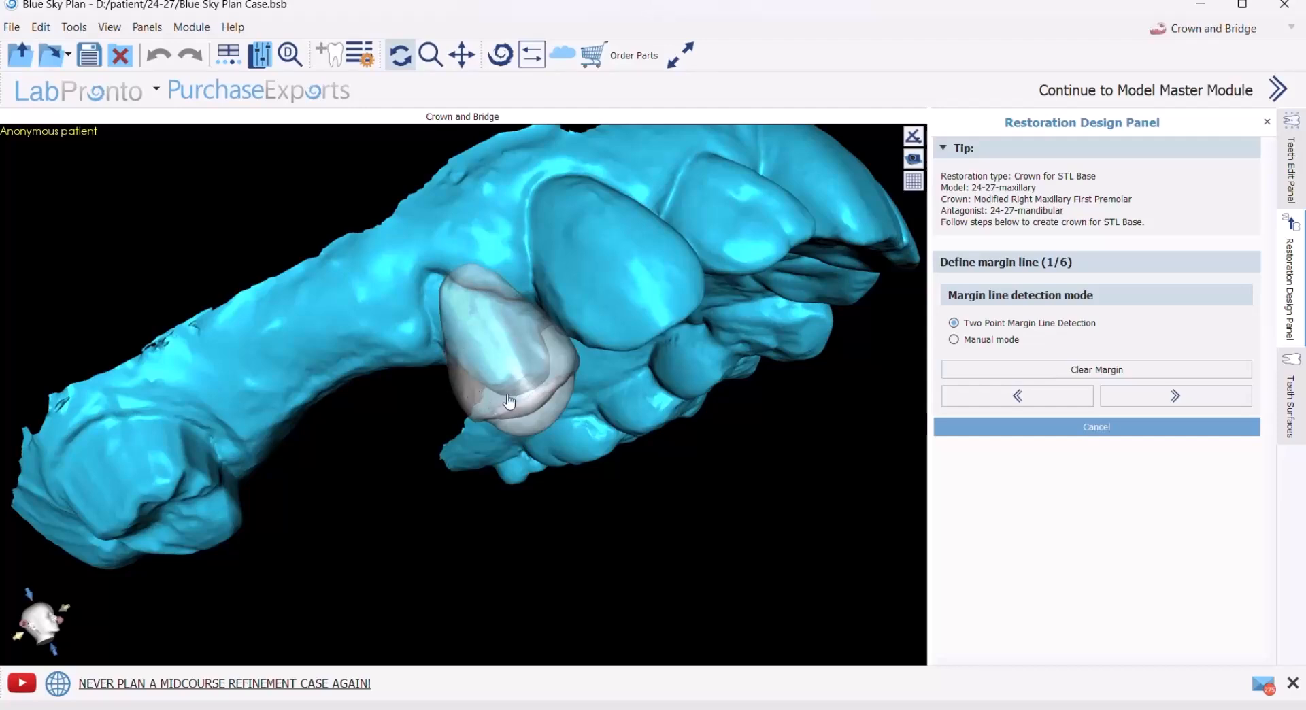
right_drag(638, 464, 458, 464)
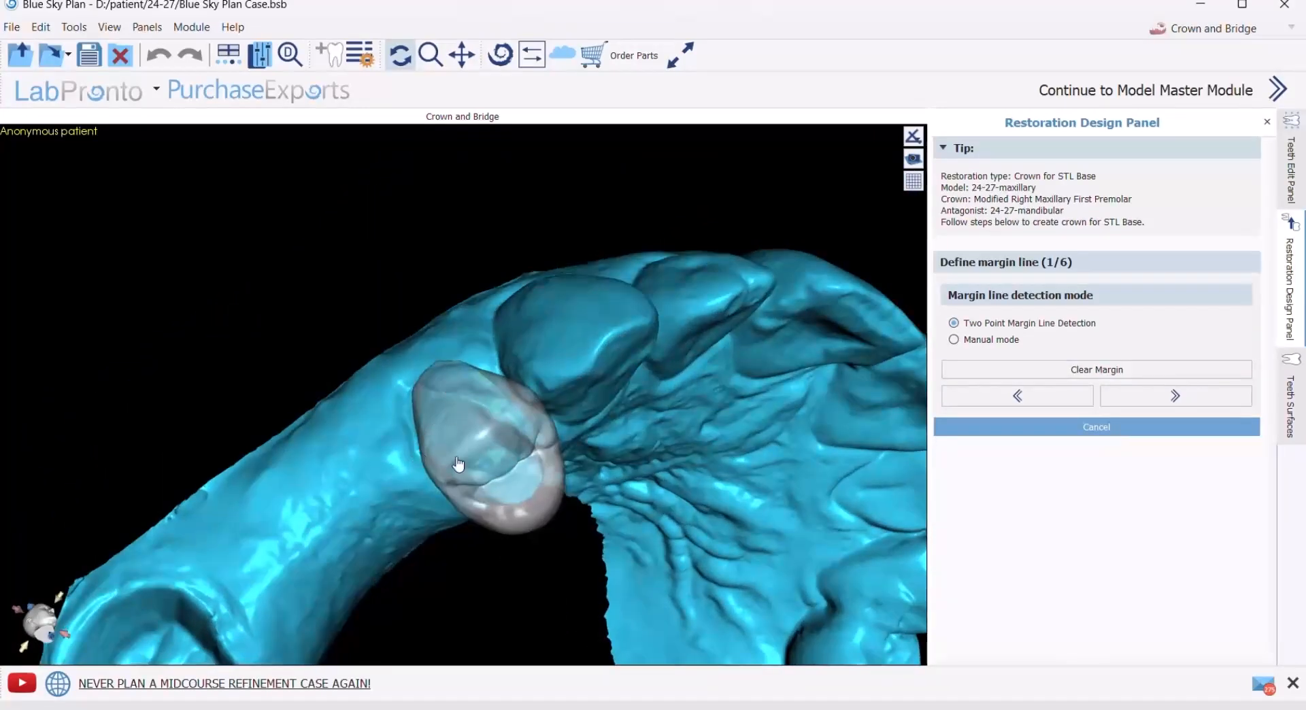
click(1289, 407)
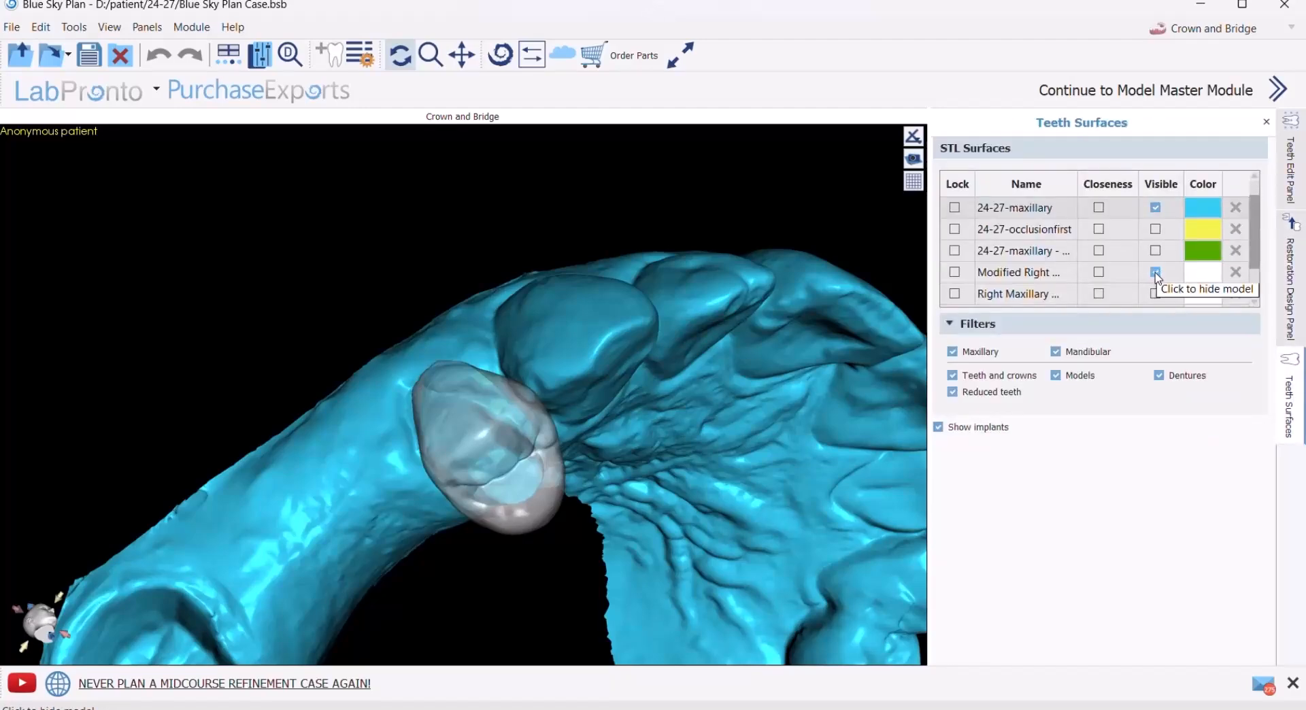
click(1156, 274)
click(1290, 290)
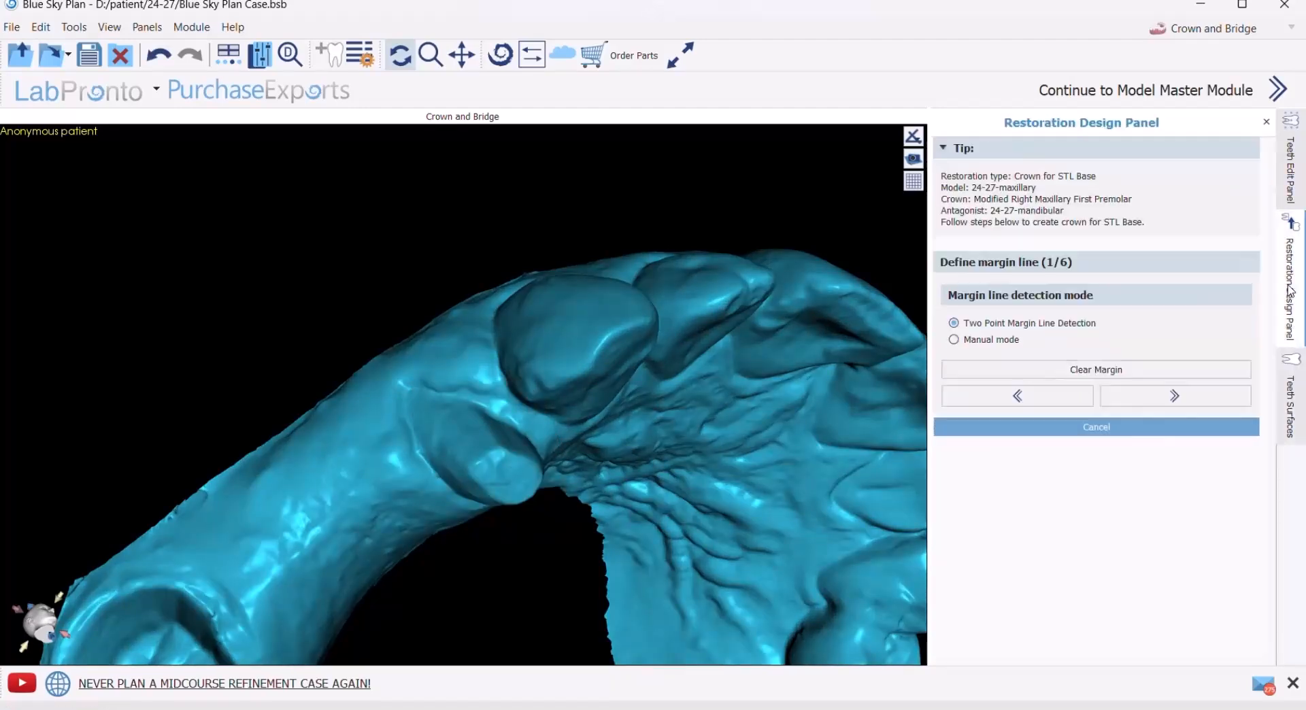
- Define the premolar stump's margin line with Two Point Margin Line Detection, marking one buccal and one palatal point
click(409, 394)
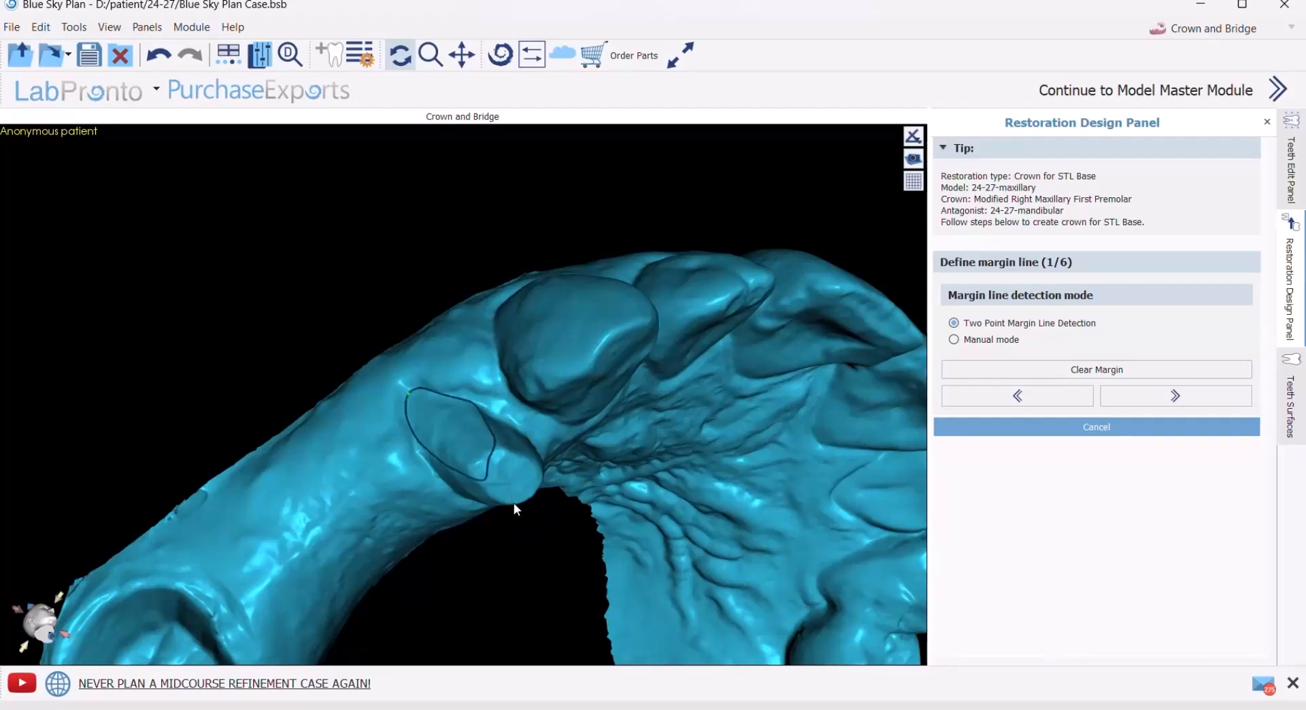
drag(513, 503, 479, 336)
click(462, 350)
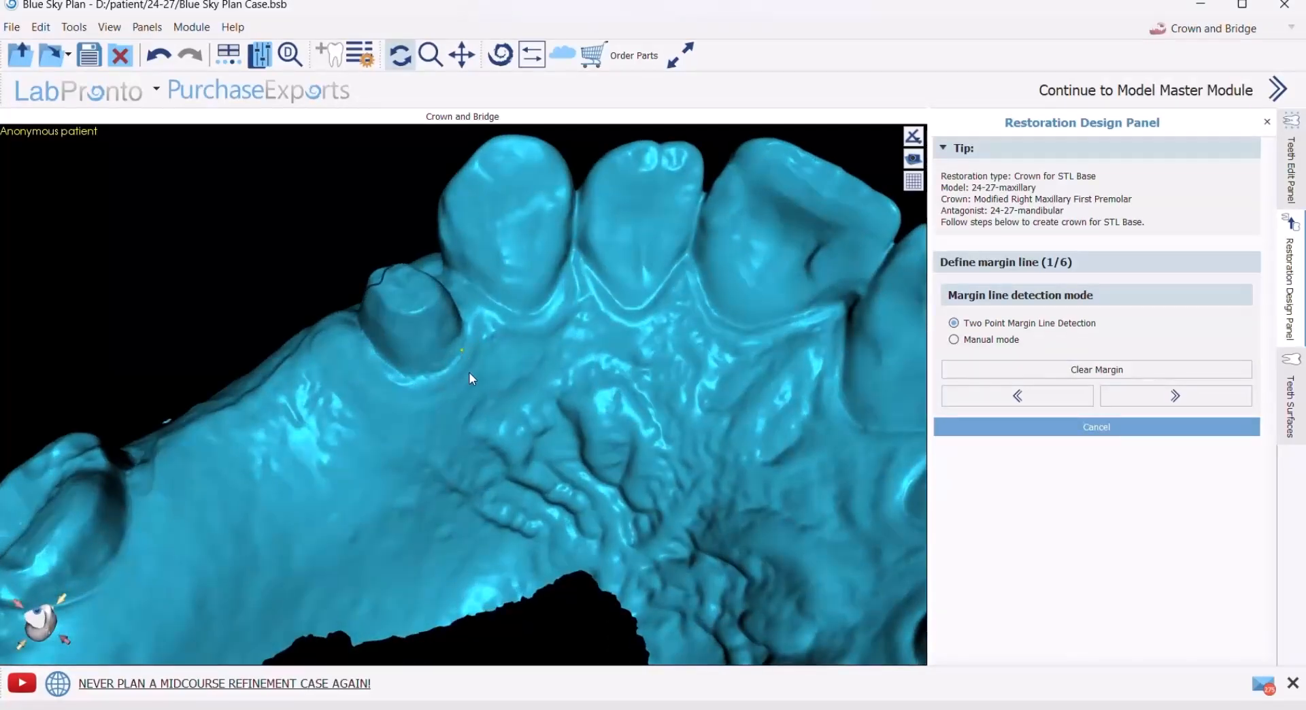
click(1142, 402)
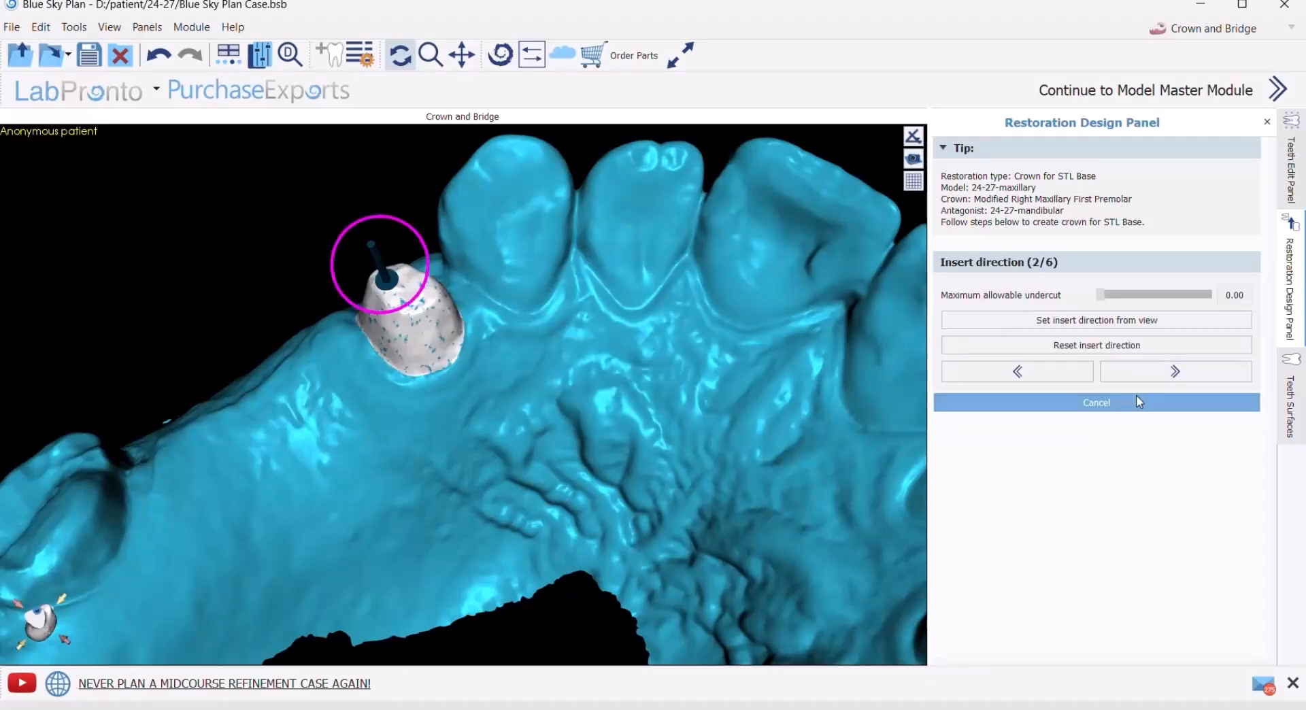
- Accept the proposed insert direction and mark the canine surface facing the stump as interproximal area with tool size 3.00
drag(537, 304, 455, 472)
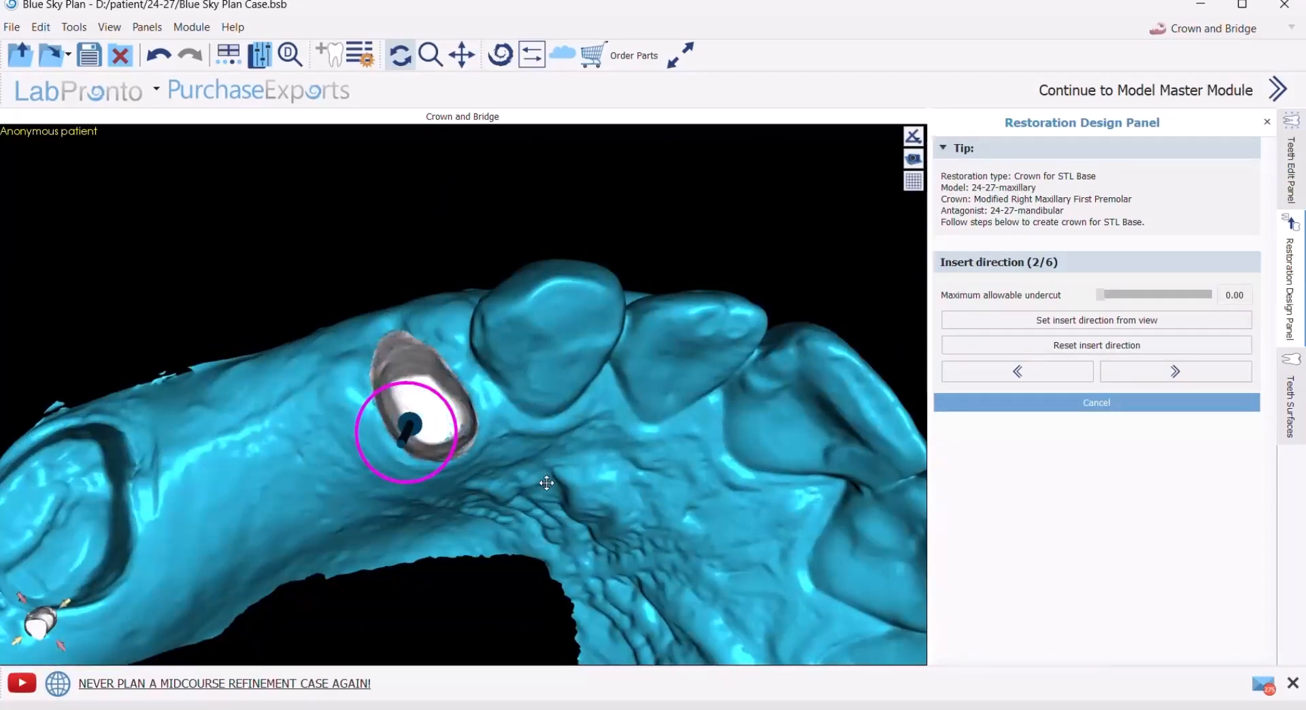
click(1175, 370)
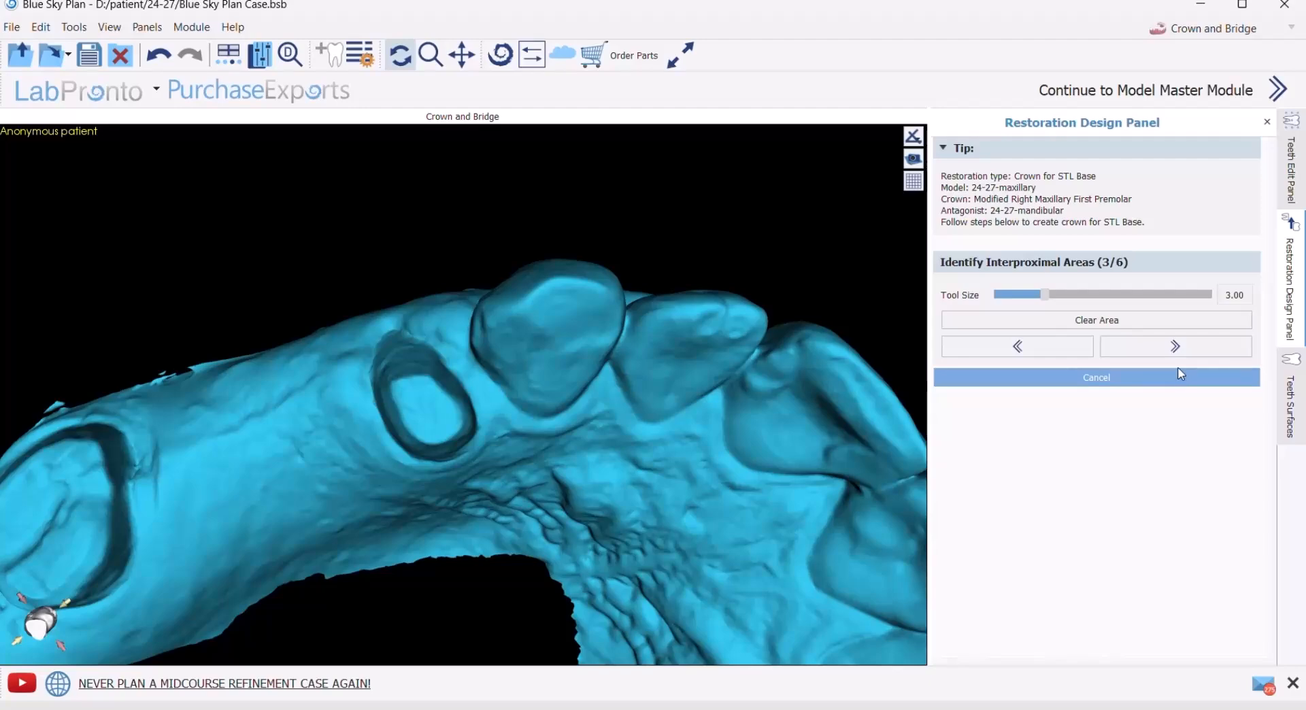
mouse_move(513, 366)
mouse_down()
mouse_move(573, 328)
mouse_move(561, 325)
mouse_move(572, 341)
mouse_up()
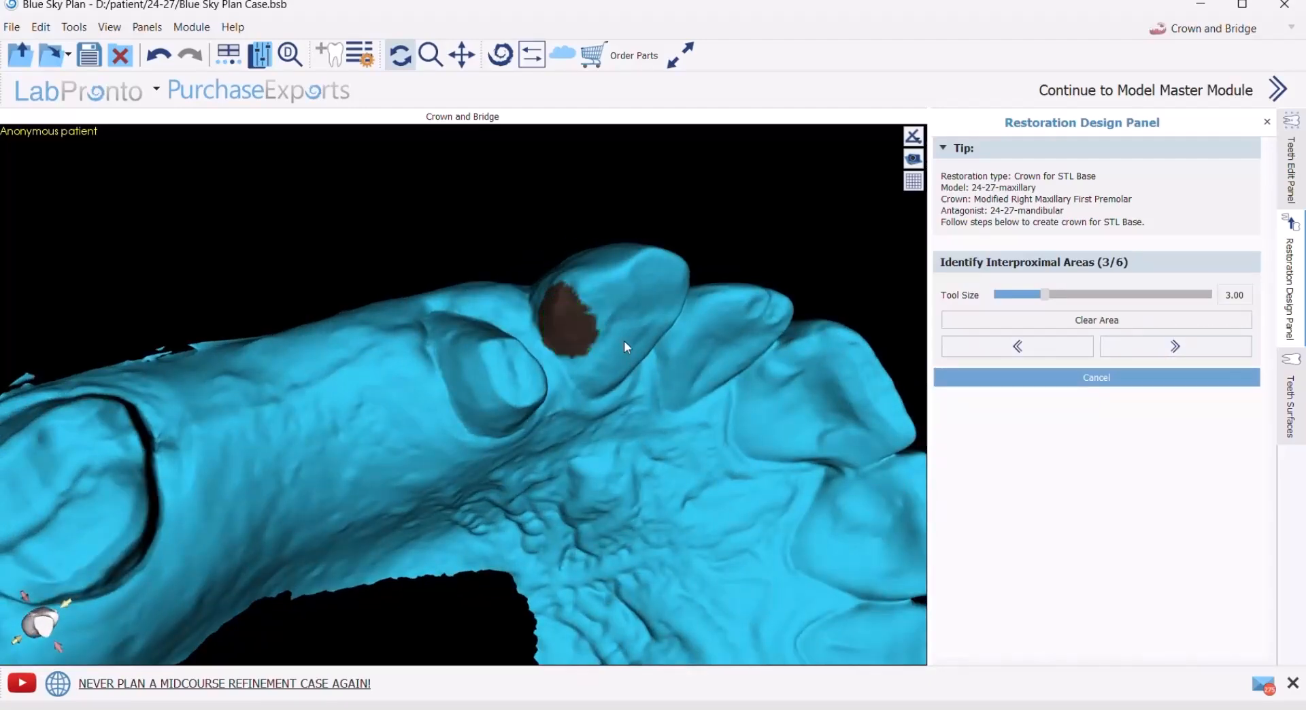
click(1137, 352)
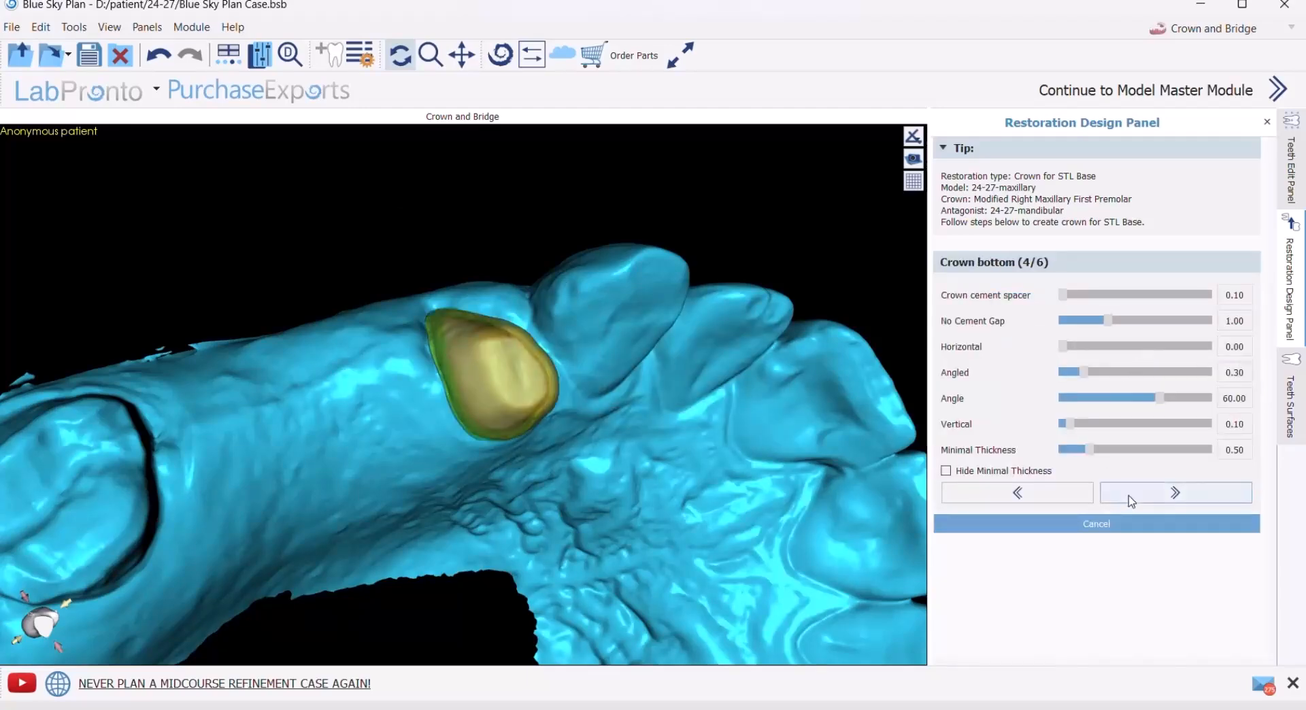
- Accept the crown bottom with 0.10 cement spacer and 0.50 minimal thickness, and widen the premolar crown slightly along the arch
drag(537, 416, 432, 496)
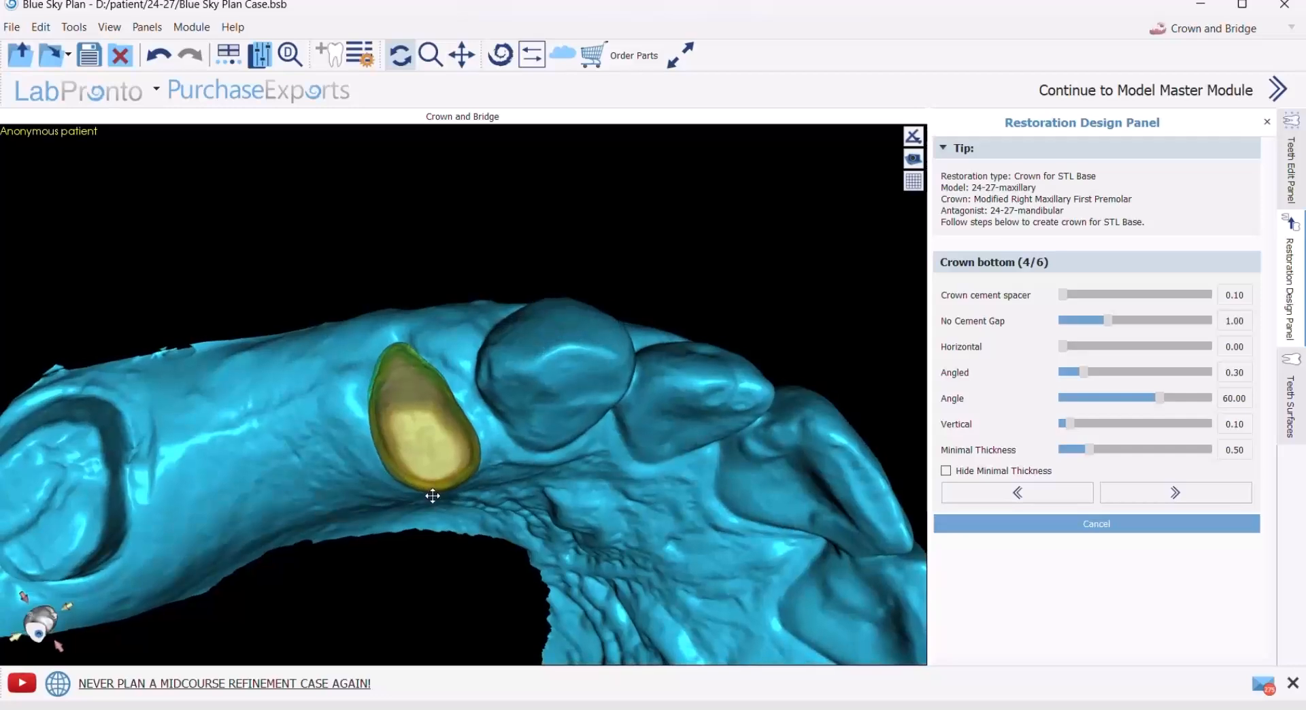
click(1137, 497)
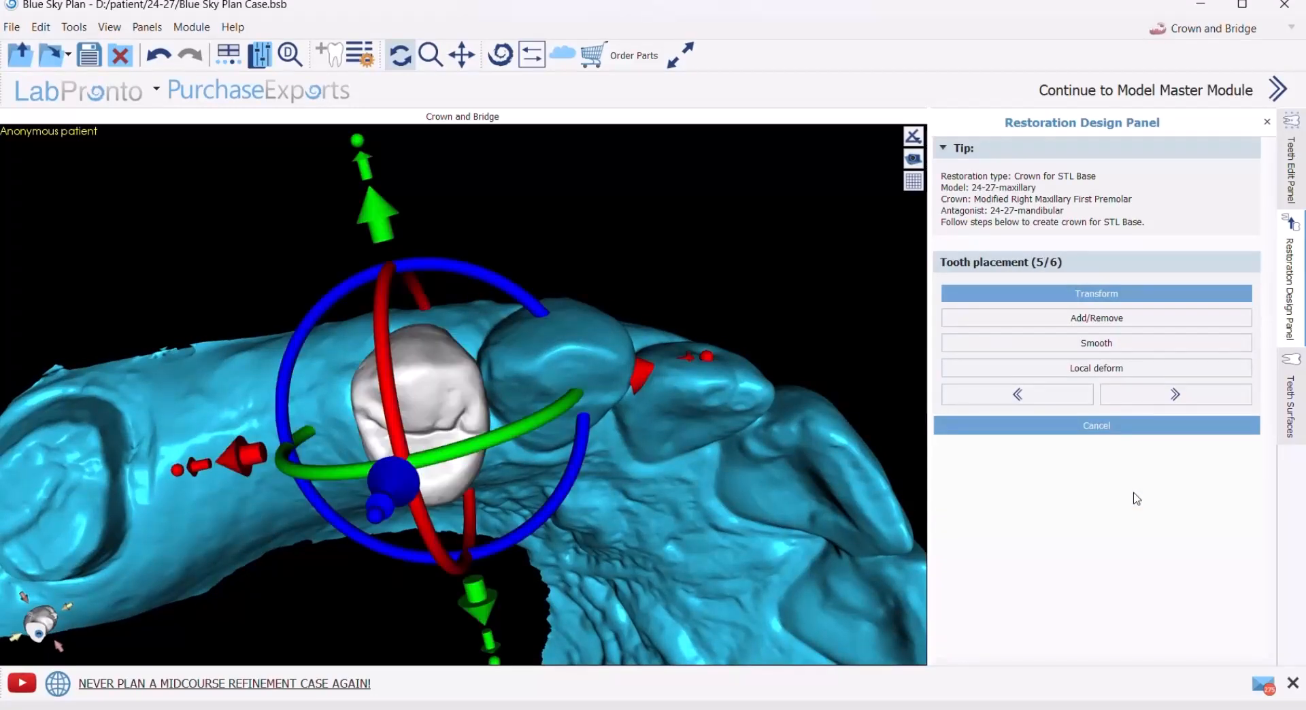
drag(485, 215, 562, 401)
drag(569, 268, 582, 117)
drag(292, 158, 348, 331)
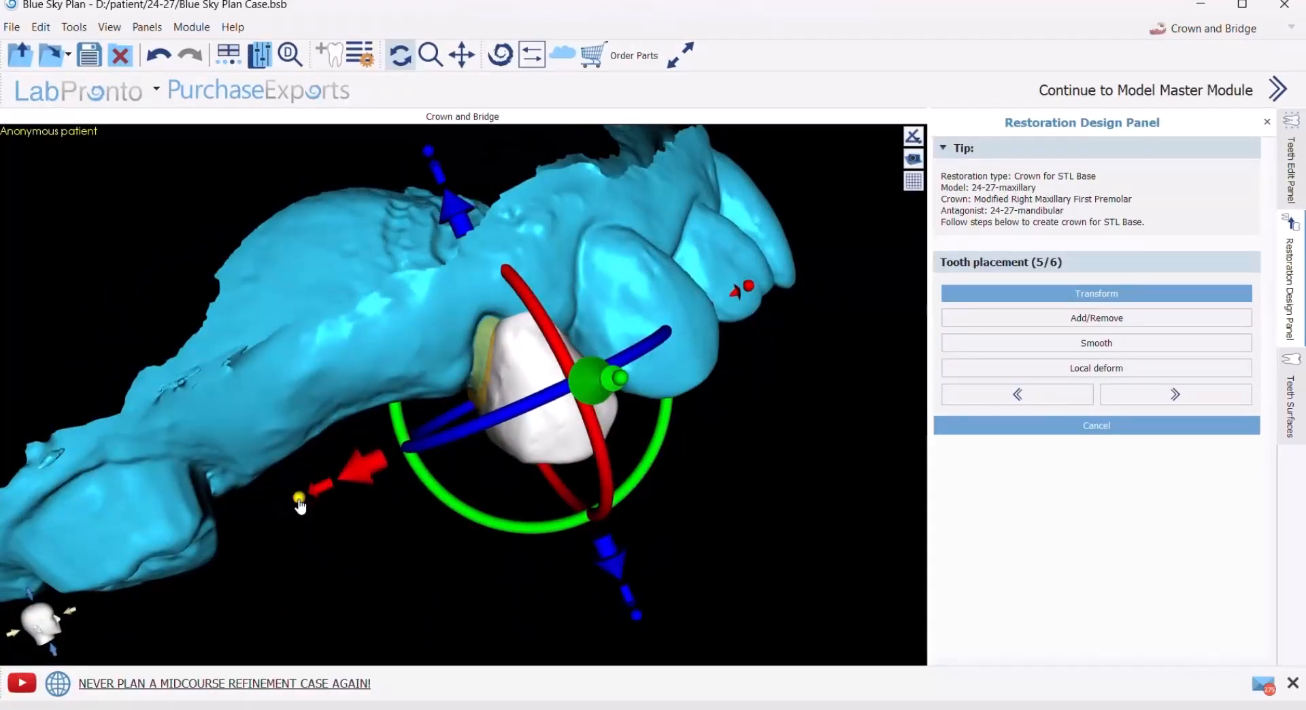
drag(294, 501, 290, 515)
drag(292, 227, 726, 554)
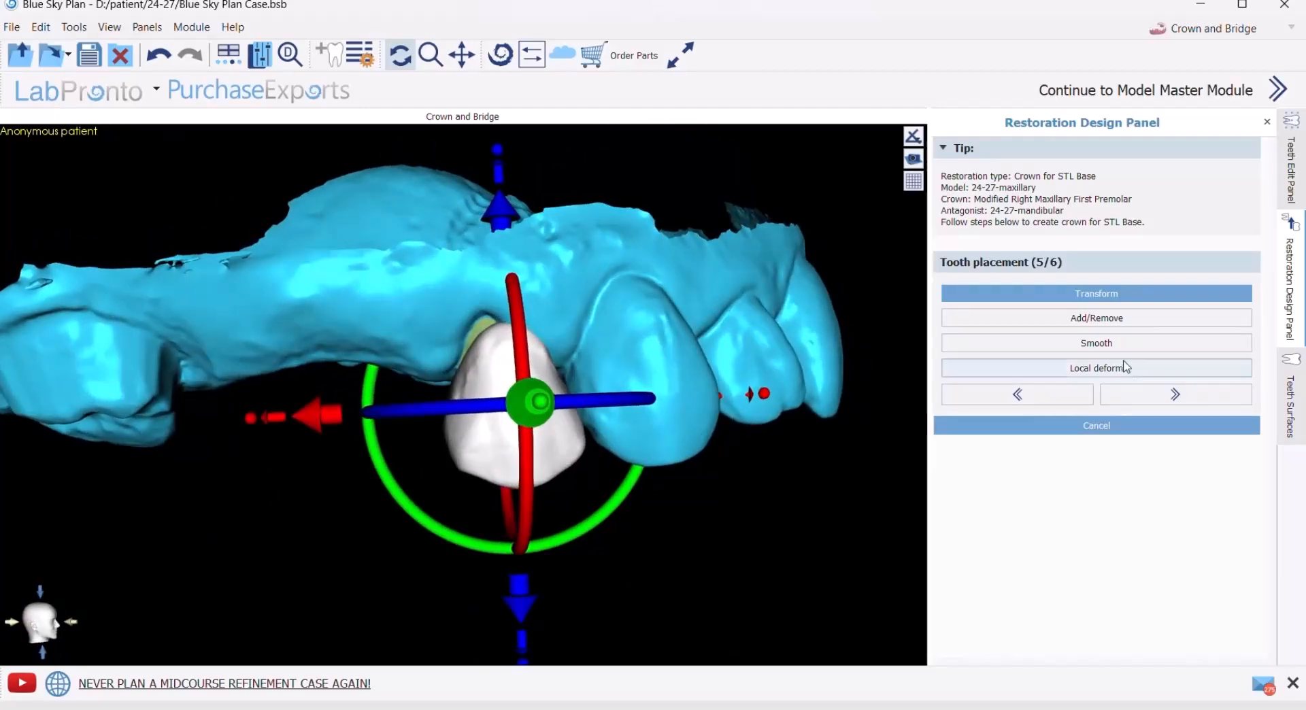
- Sculpt the premolar crown's buccal surface near the gum with Add/Remove at tool size 8.00 and strength 3.00, and accept the tooth placement
click(1089, 319)
mouse_move(438, 383)
mouse_down()
mouse_move(469, 340)
mouse_move(481, 344)
mouse_move(476, 331)
mouse_move(525, 346)
mouse_up()
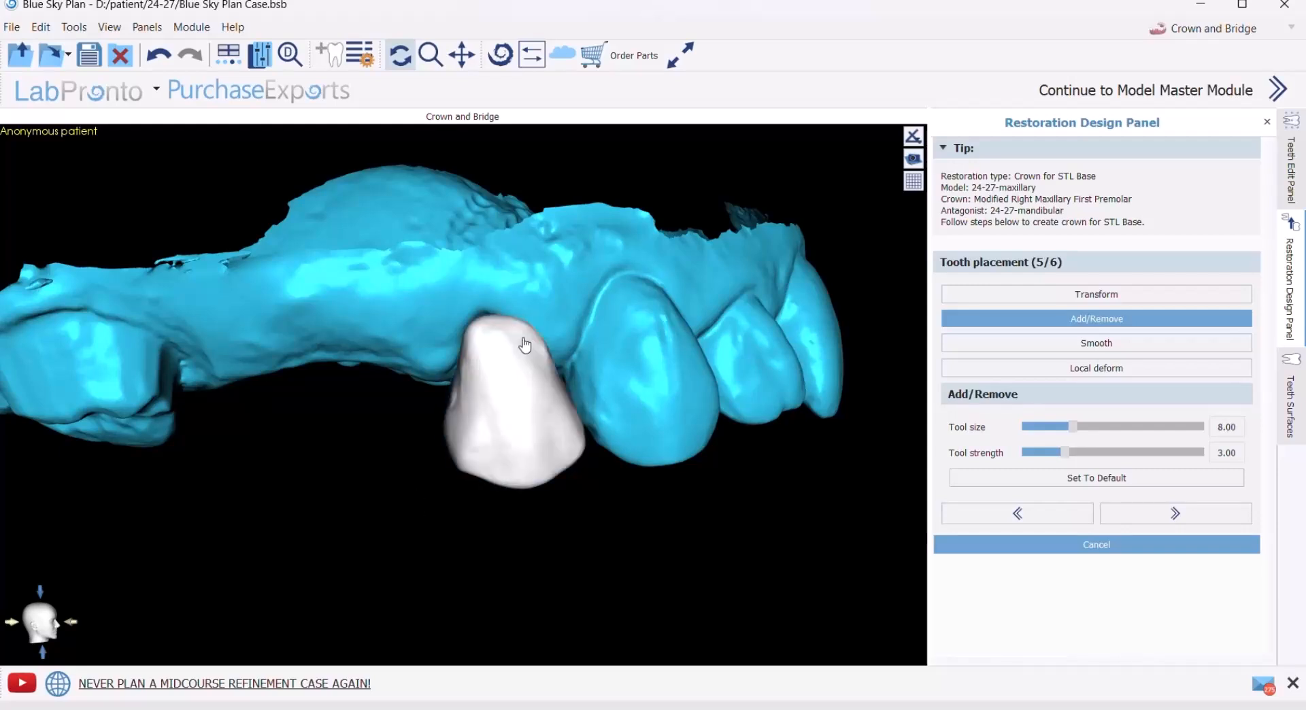
click(484, 330)
mouse_move(507, 326)
mouse_down()
mouse_move(564, 346)
mouse_move(528, 341)
mouse_up()
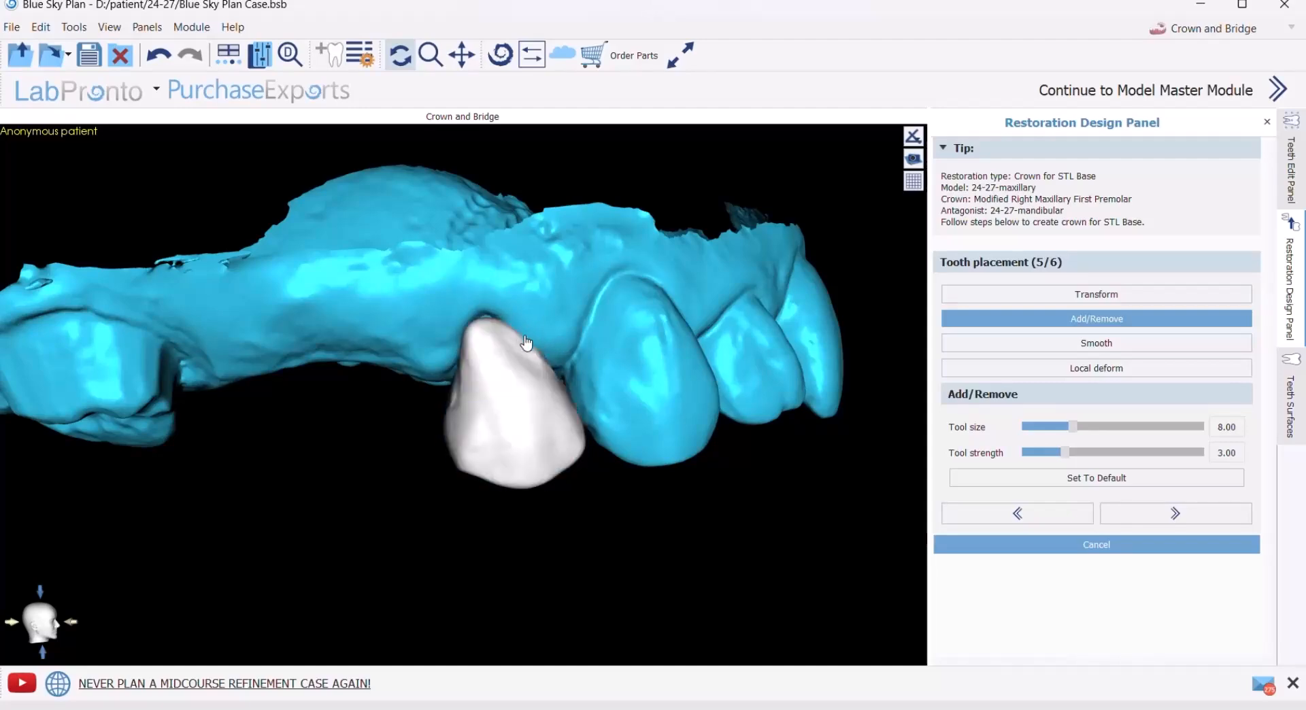
mouse_move(549, 502)
mouse_down()
mouse_move(414, 308)
mouse_move(473, 200)
mouse_move(473, 401)
mouse_up()
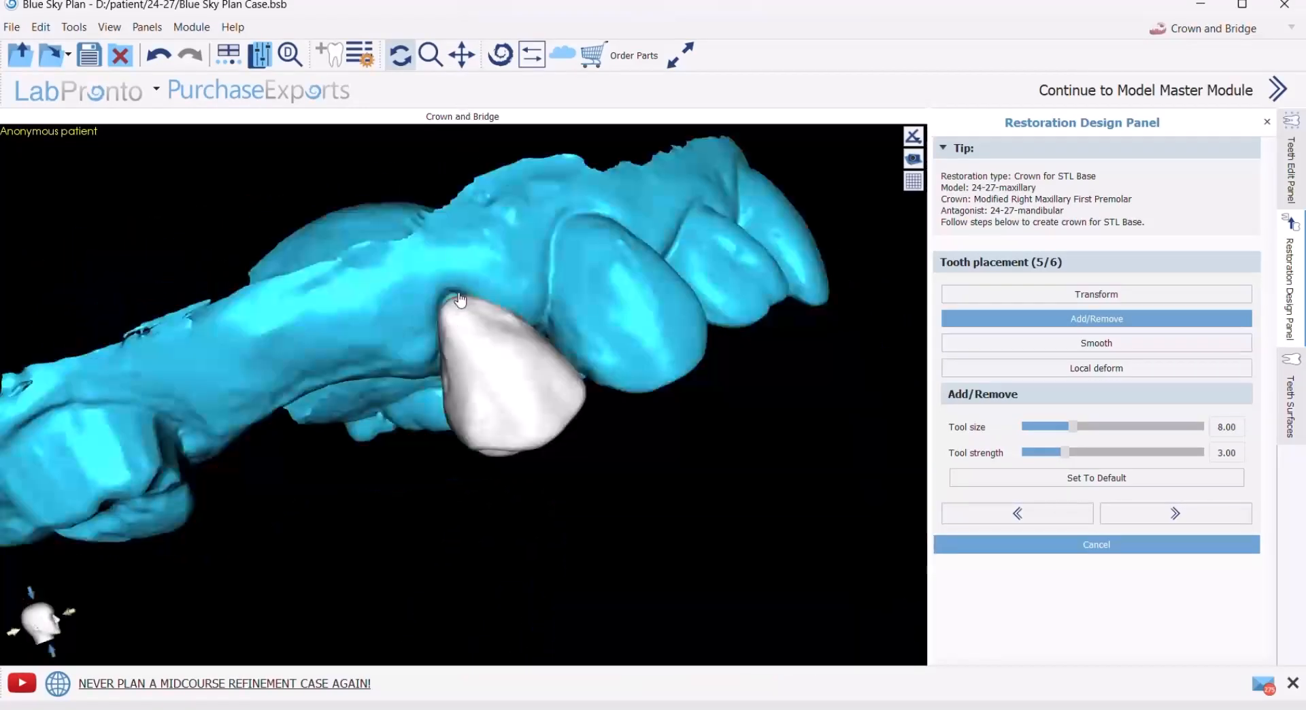
drag(458, 302, 467, 315)
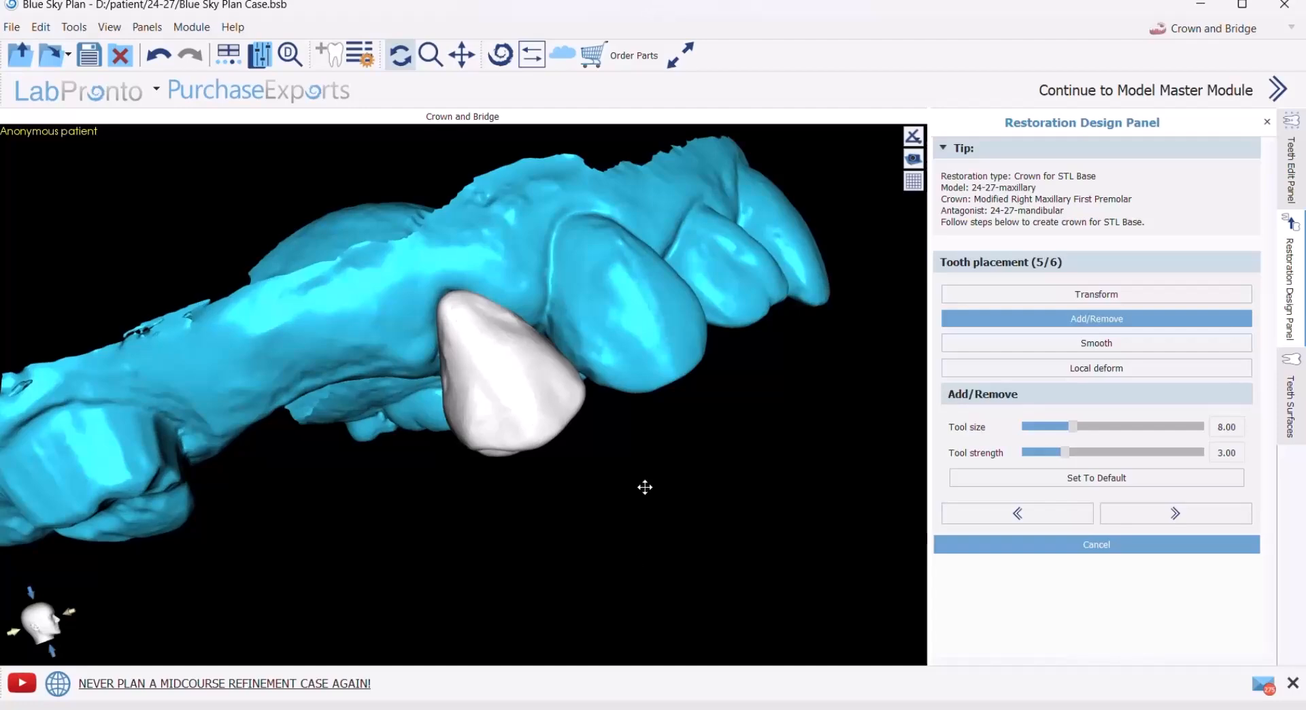
mouse_move(644, 487)
mouse_down()
mouse_move(496, 515)
mouse_move(635, 365)
mouse_move(373, 373)
mouse_move(388, 415)
mouse_up()
click(1160, 515)
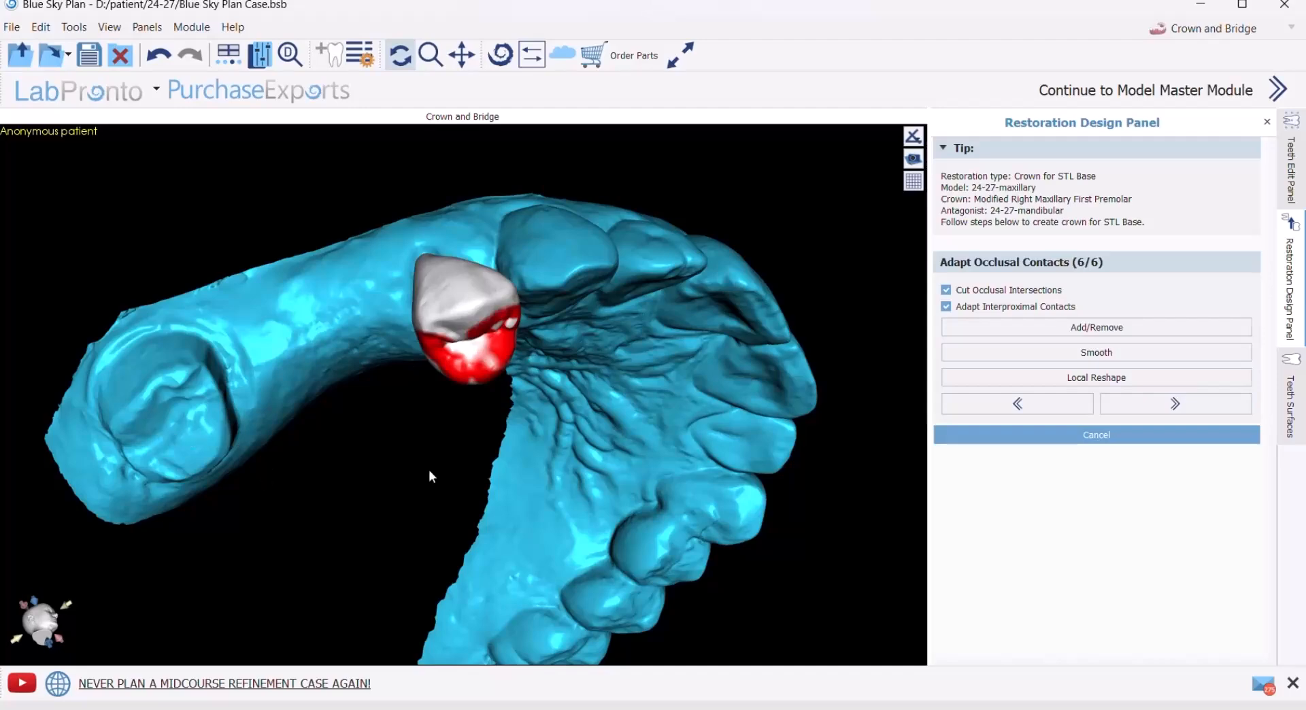
- Show the 24-27-mandibular antagonist and examine from several angles where the premolar crown intersects the opposing teeth
drag(428, 472, 394, 314)
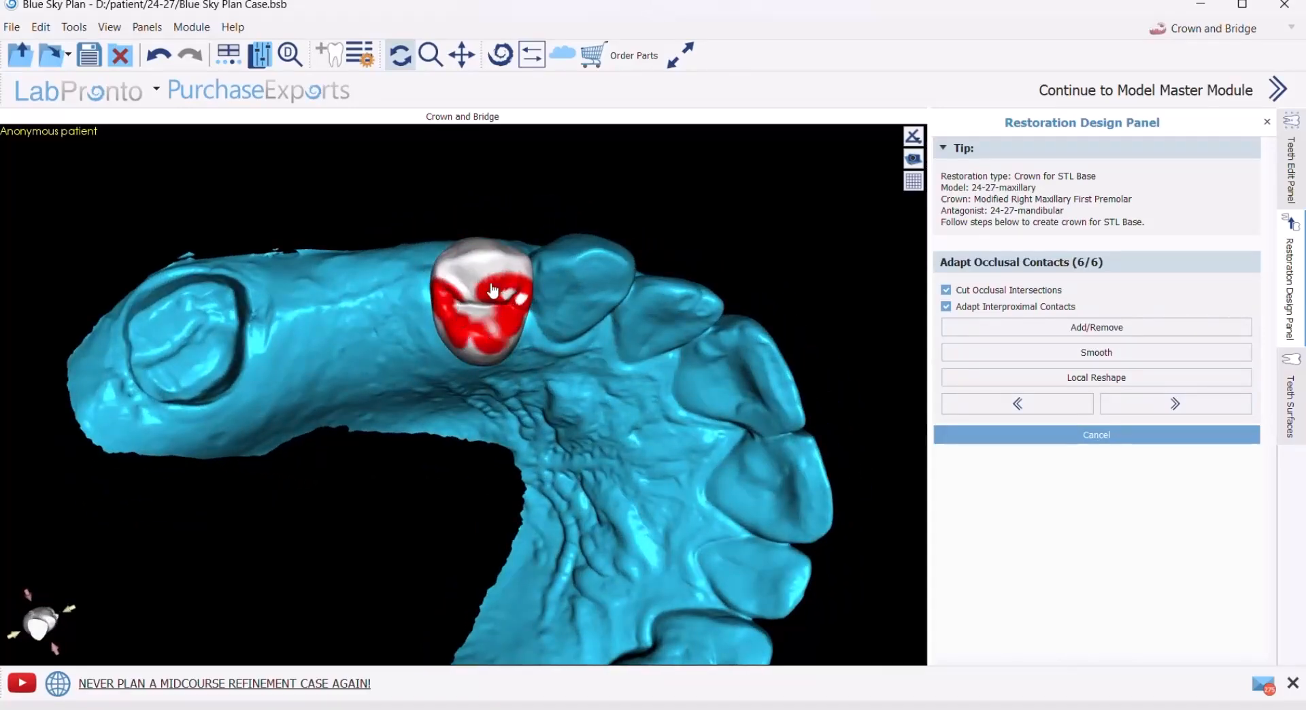
click(1290, 401)
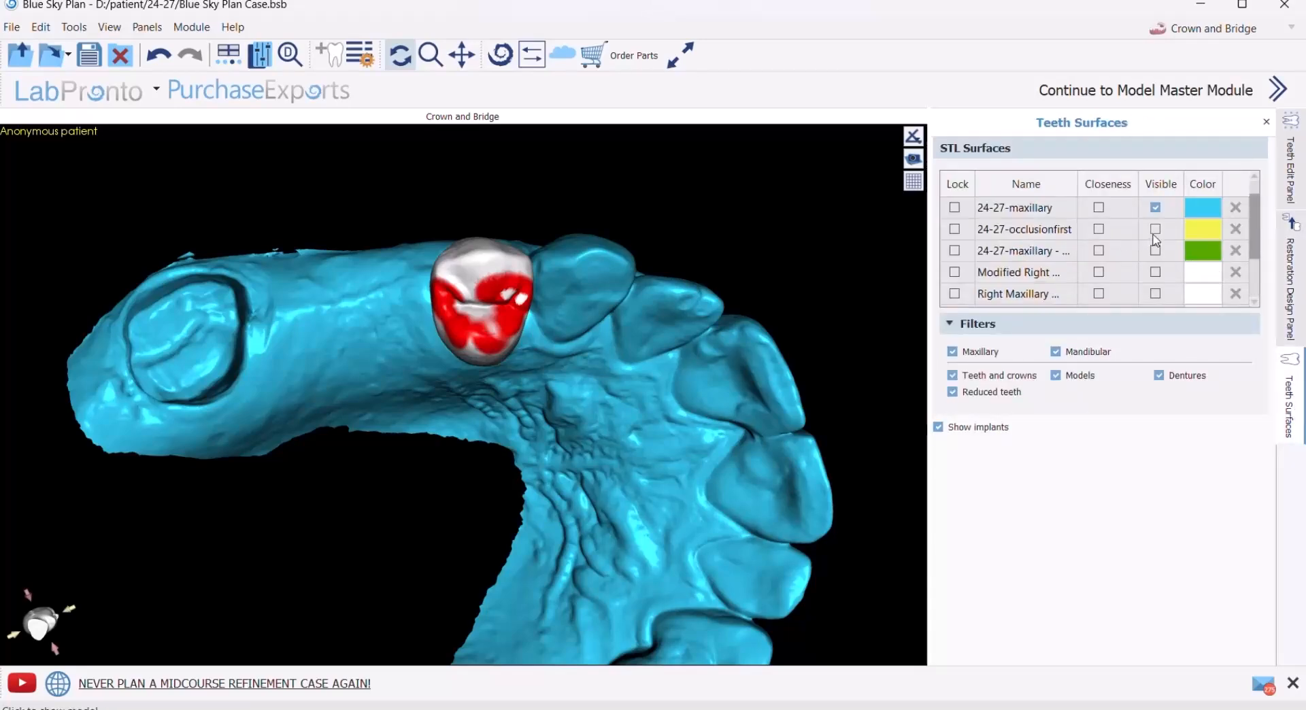
scroll(1100, 253, up, 1)
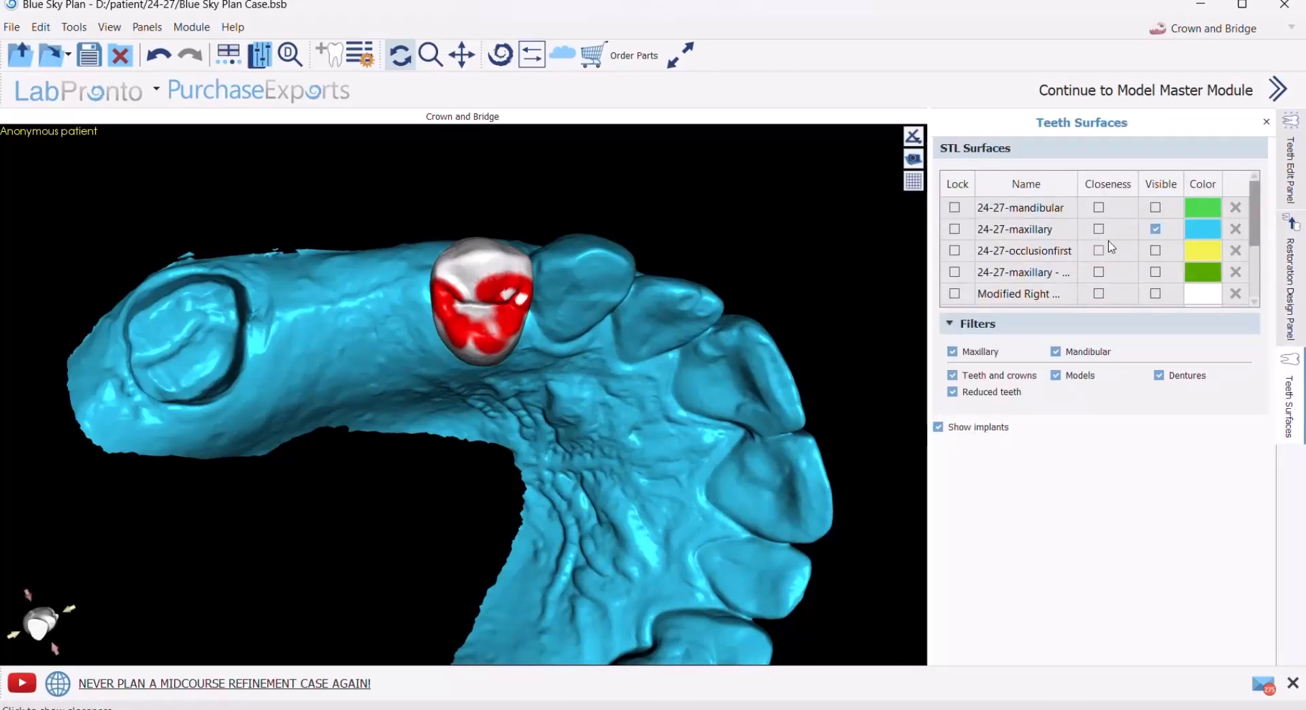
click(1155, 207)
drag(485, 245, 457, 98)
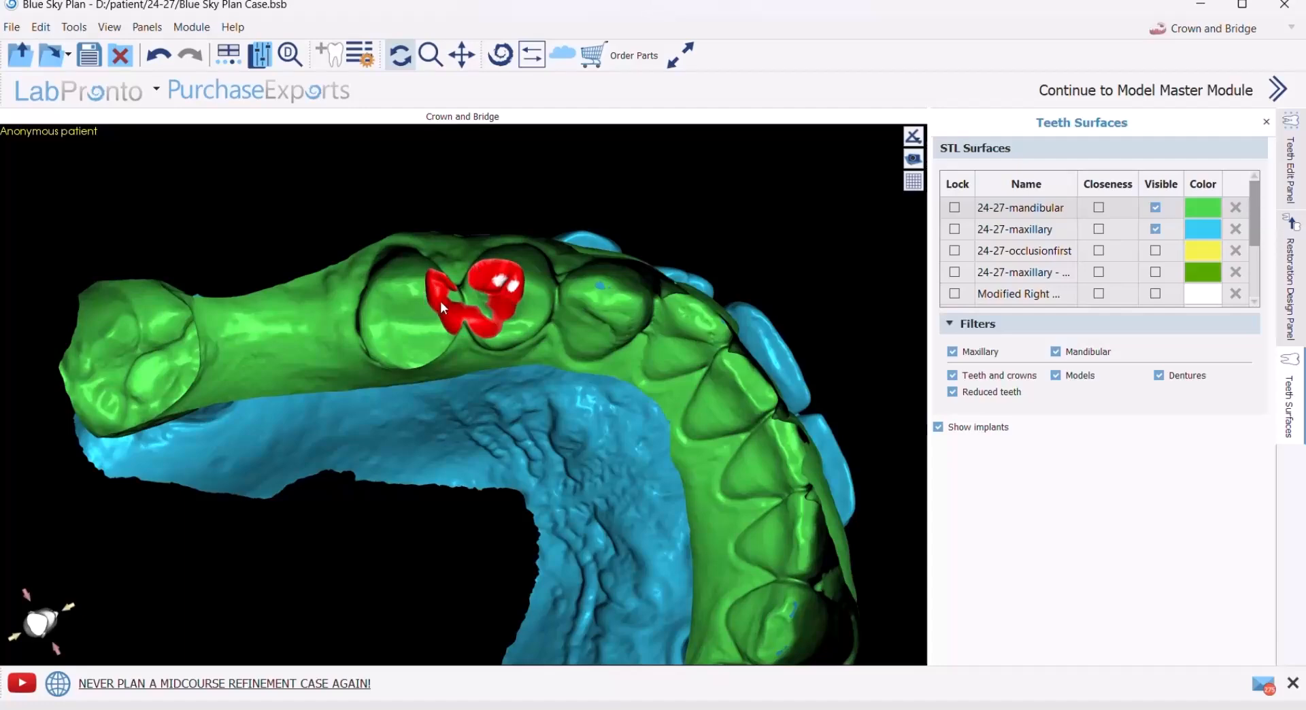
drag(422, 323, 506, 307)
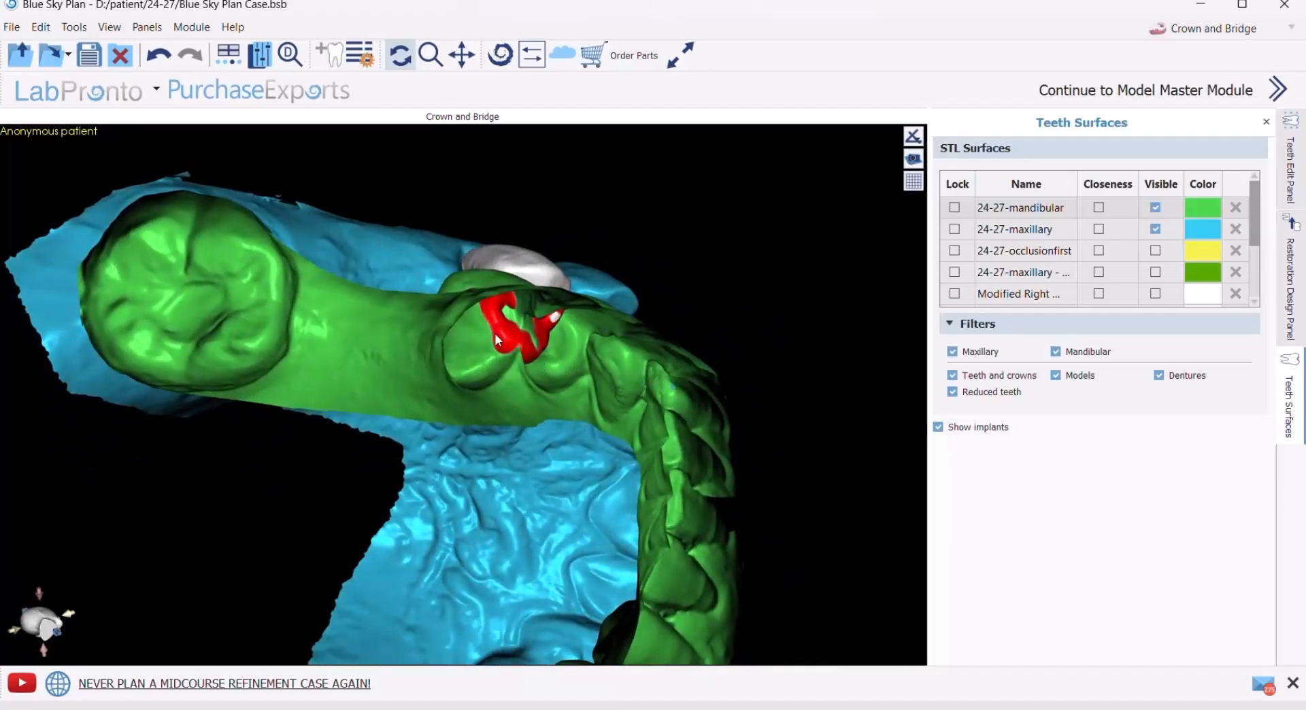
drag(760, 294, 734, 284)
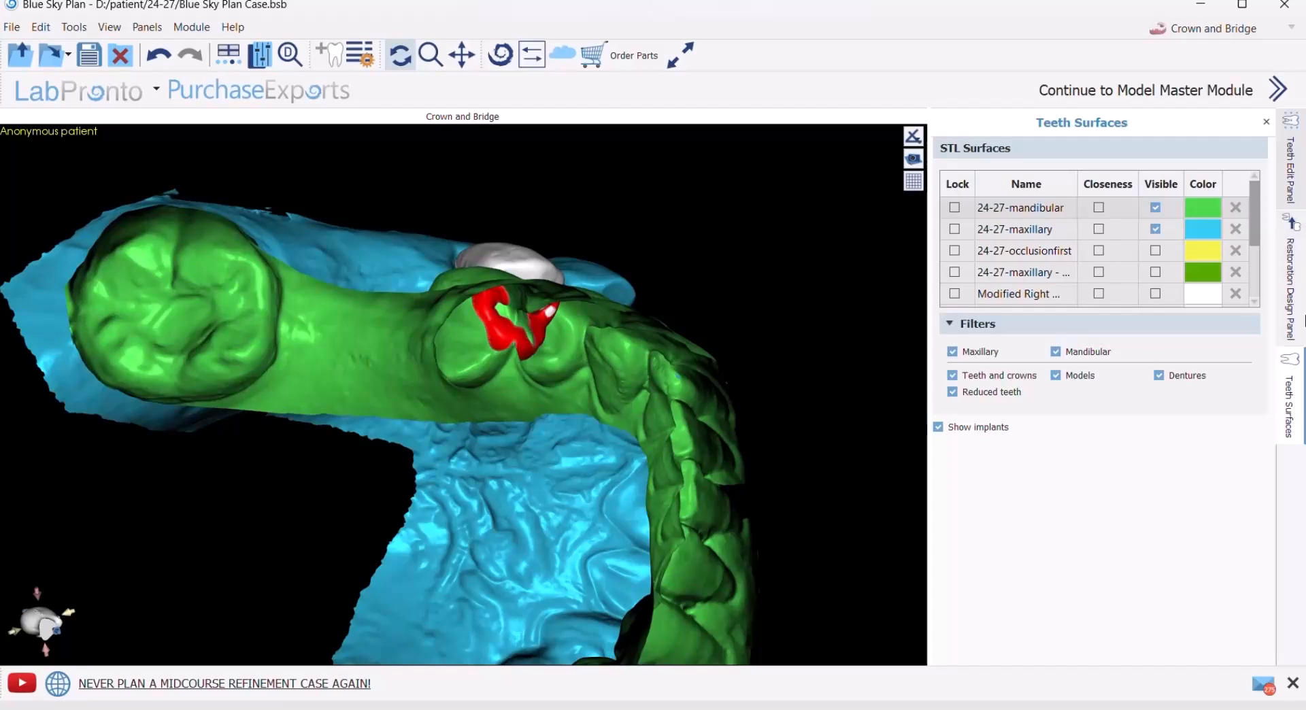
- Reduce the premolar crown's occlusal contact areas with Add/Remove at size 8.00 and strength 3.00, and finish the crown with occlusal and interproximal adaptation enabled
click(1289, 299)
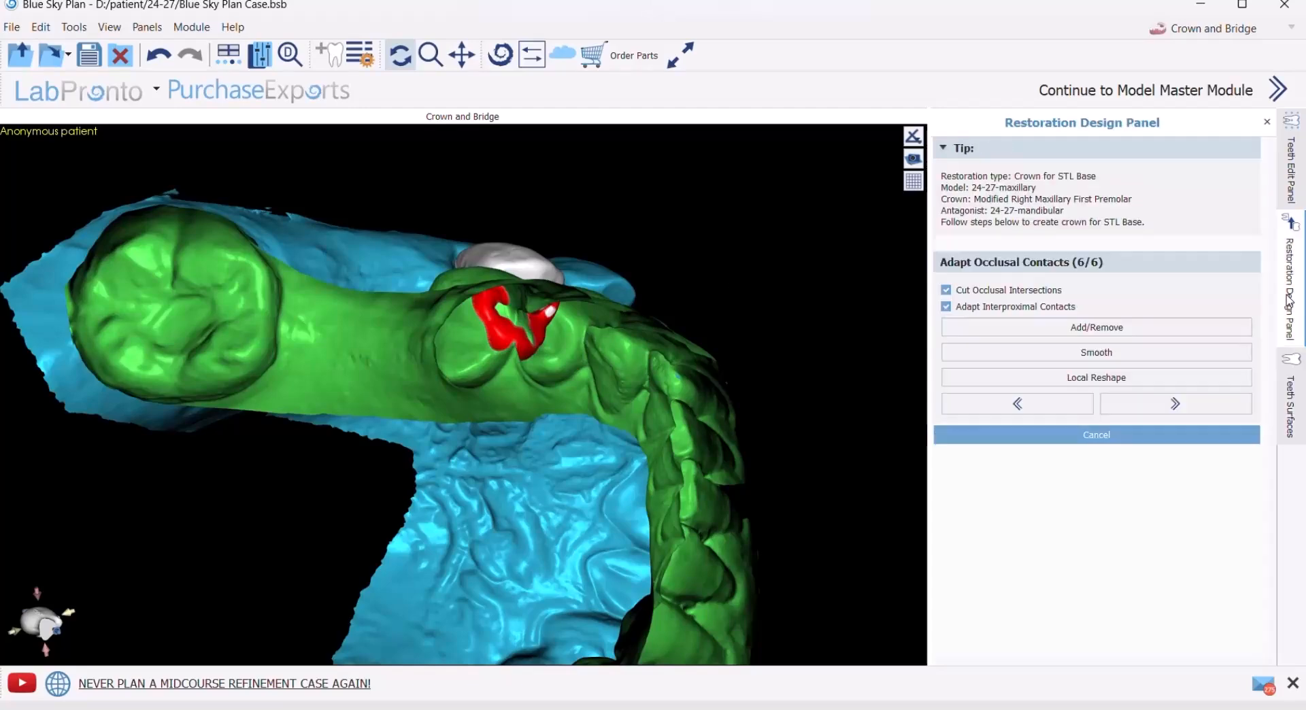
click(1103, 328)
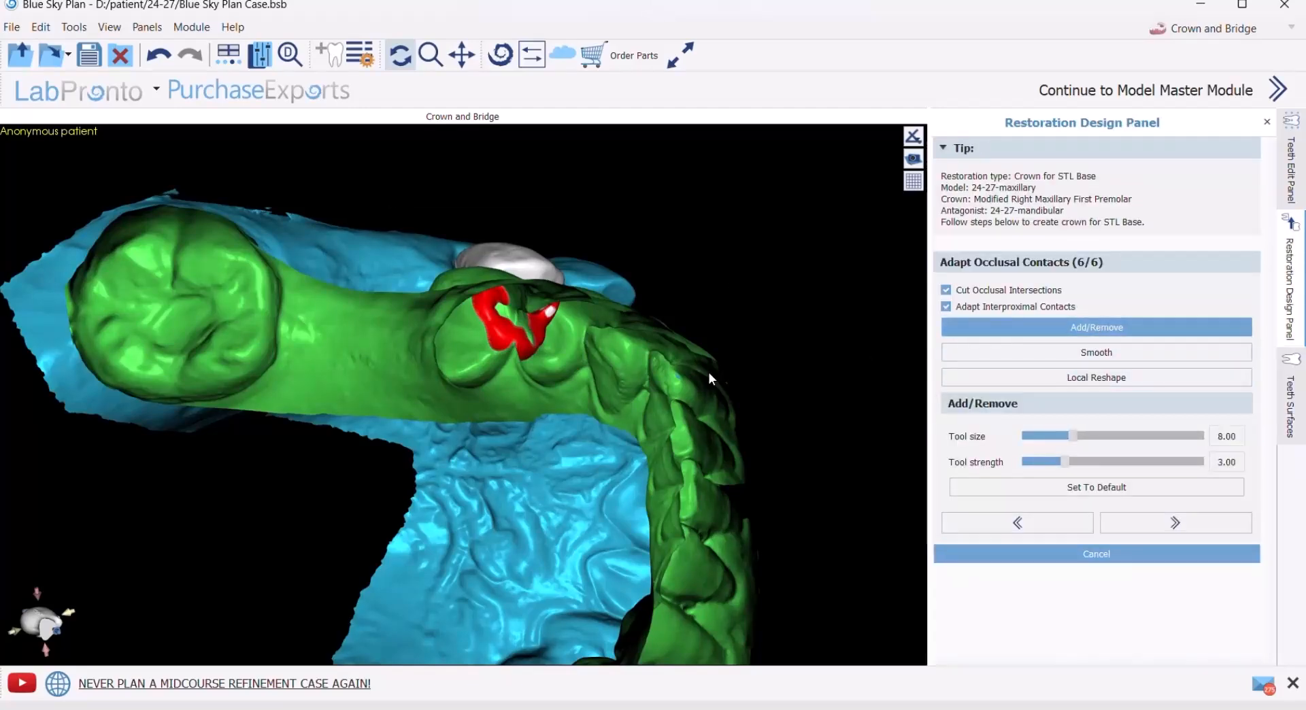
mouse_move(625, 251)
mouse_down()
mouse_move(548, 164)
mouse_move(469, 334)
mouse_move(414, 300)
mouse_move(465, 313)
mouse_move(496, 275)
mouse_move(486, 264)
mouse_move(481, 302)
mouse_move(495, 286)
mouse_move(469, 315)
mouse_move(428, 303)
mouse_move(485, 294)
mouse_move(483, 333)
mouse_move(512, 297)
mouse_move(491, 302)
mouse_move(491, 259)
mouse_move(485, 279)
mouse_move(472, 270)
mouse_move(432, 301)
mouse_move(400, 297)
mouse_up()
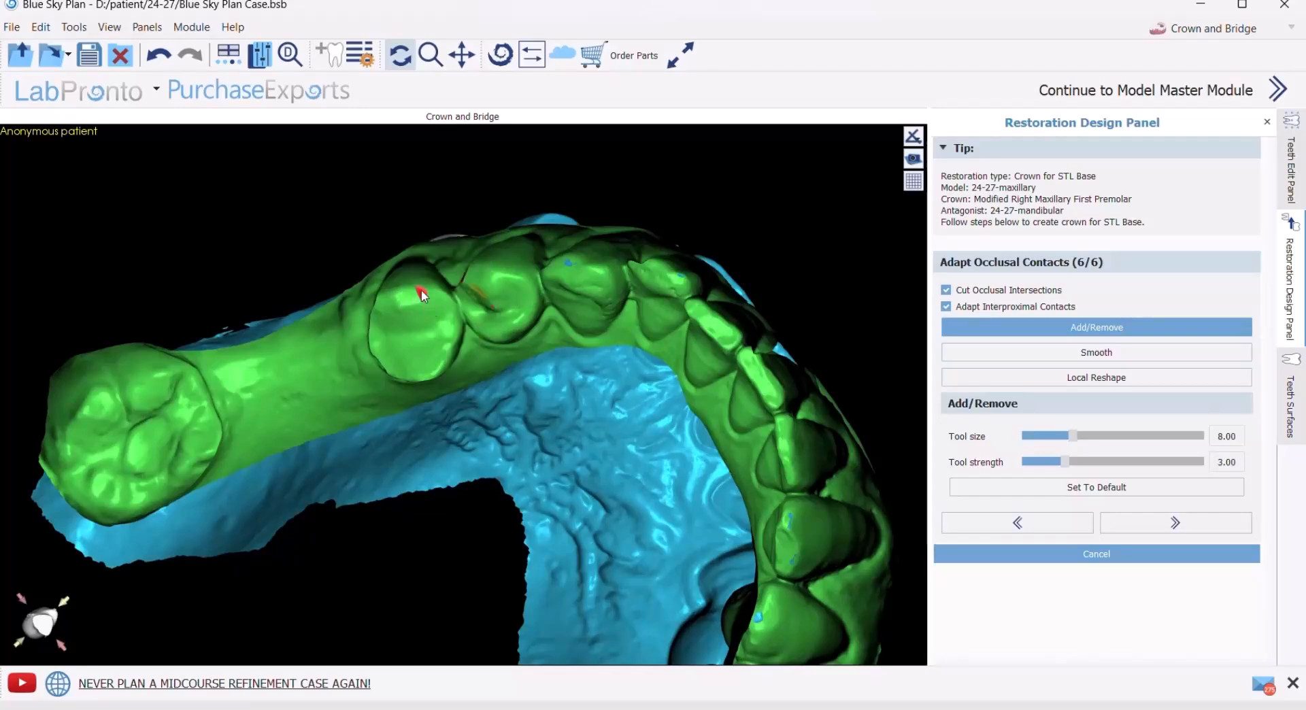
right_drag(422, 198, 504, 356)
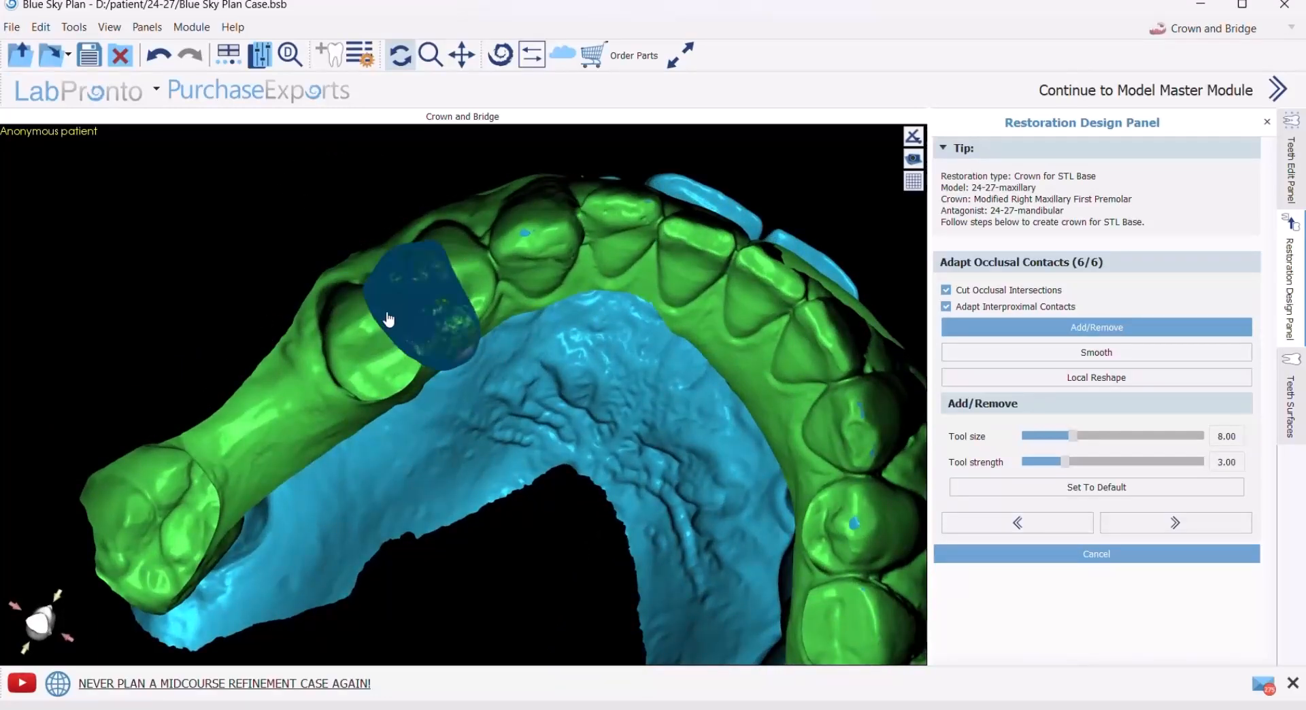
drag(307, 211, 490, 272)
click(1175, 523)
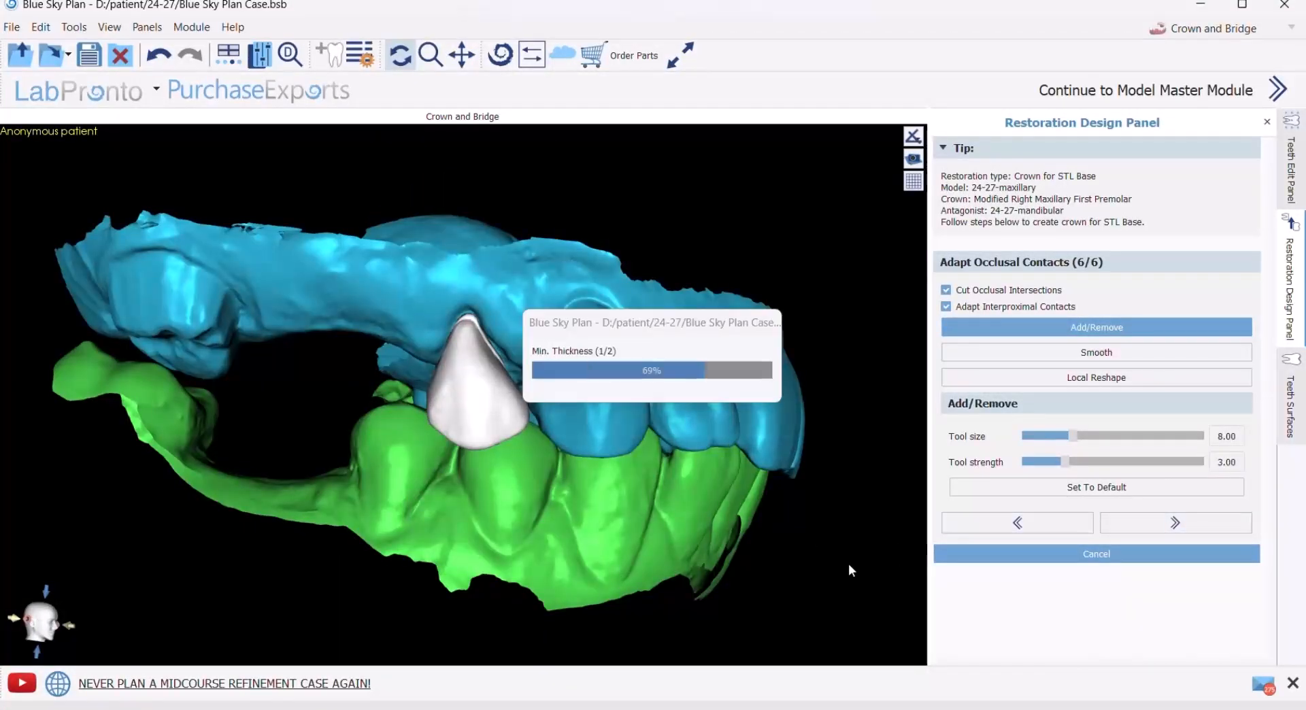
drag(848, 563, 881, 452)
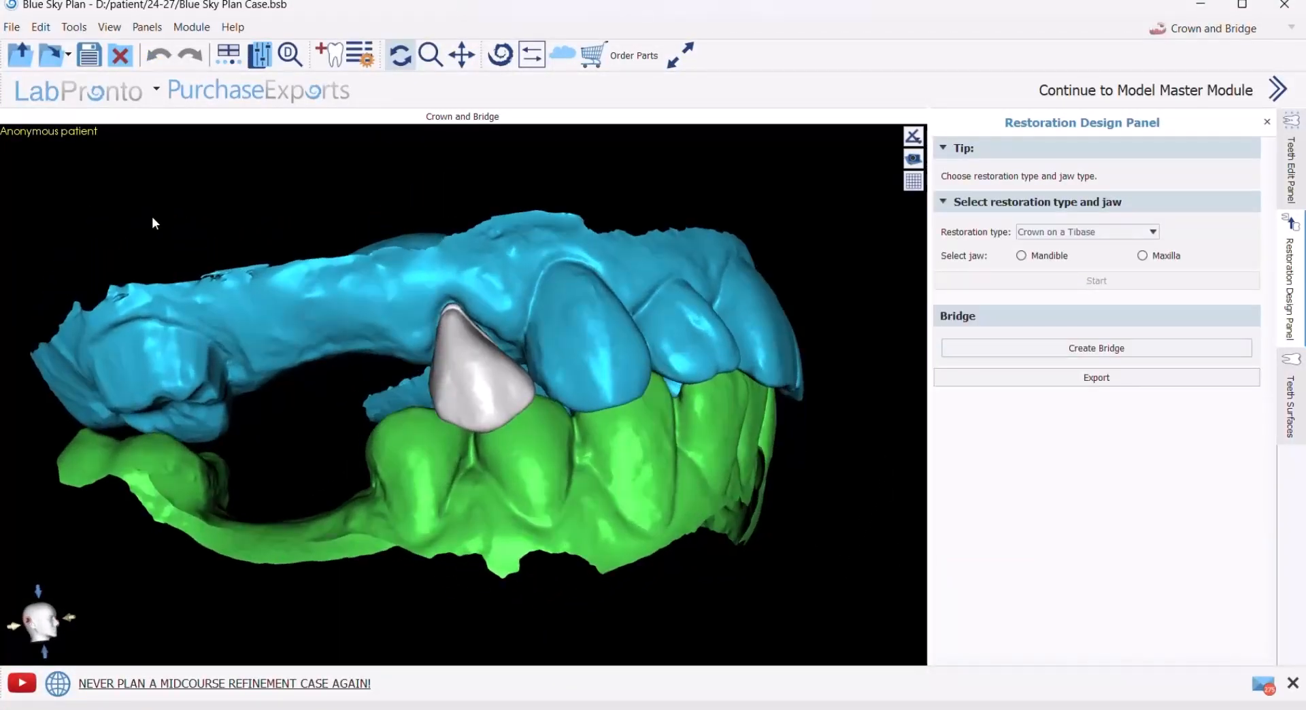
- Activate Add/Remove Material on the D - Maxillary Custom Crown with tool size 8.00 and strength 3.00
scroll(294, 321, down, 1)
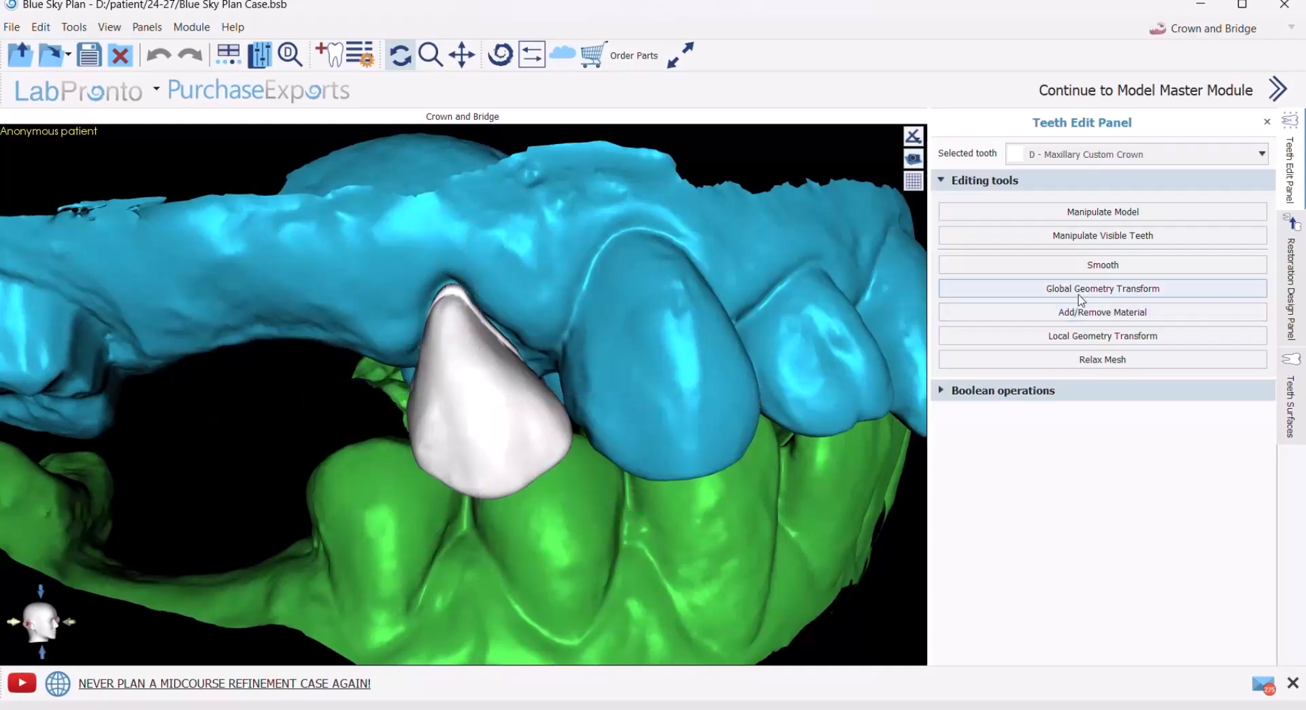
click(1103, 312)
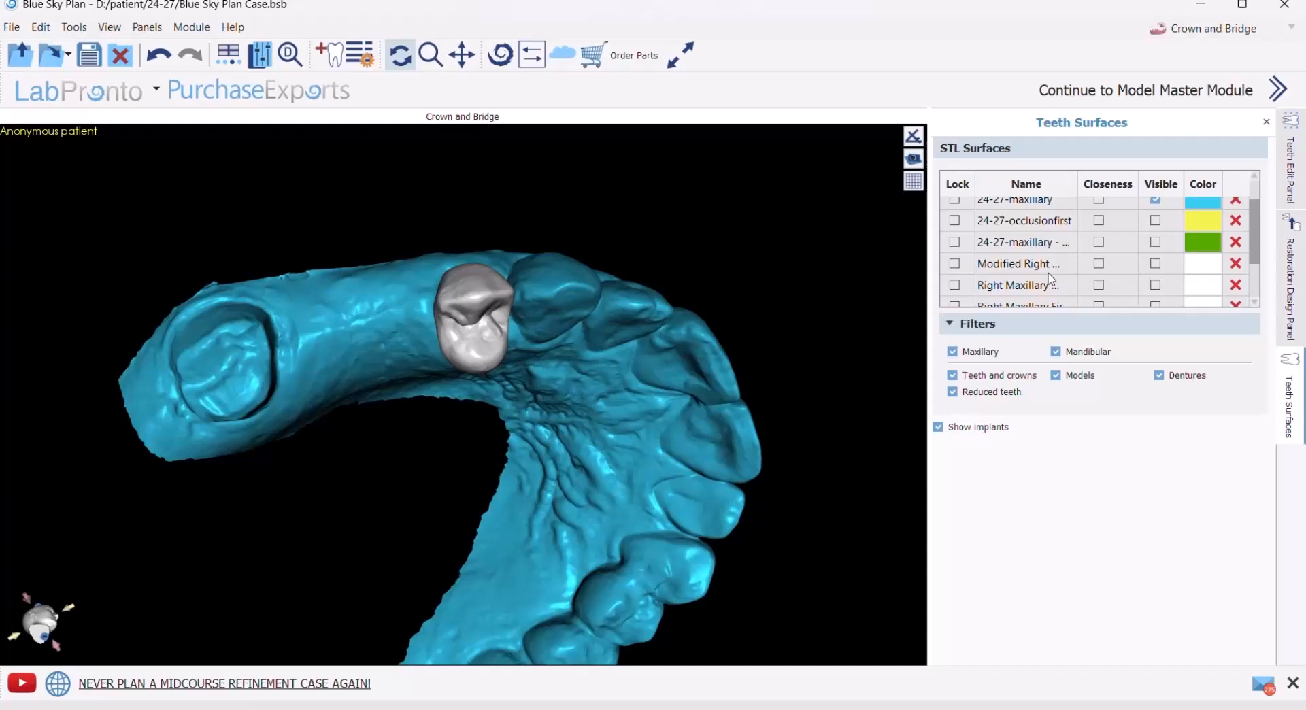
scroll(1051, 278, up, 2)
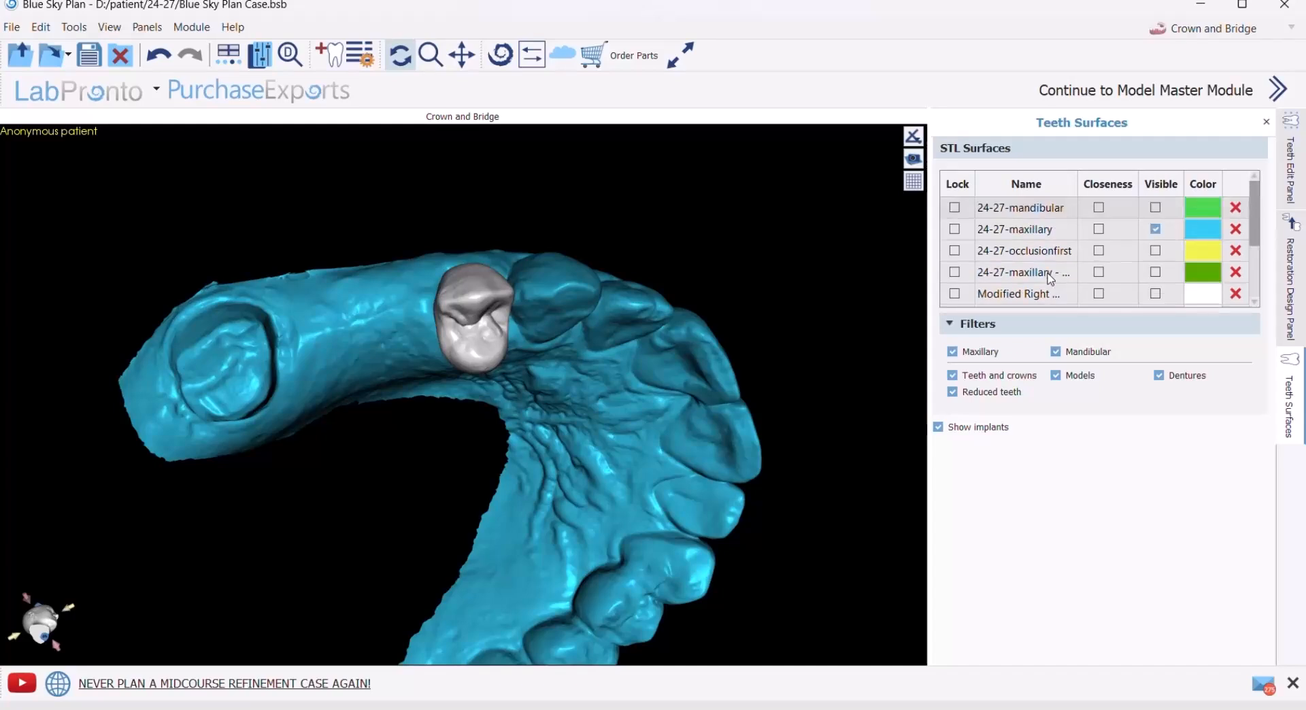
- Select the D - Maxillary custom crown among the STL surfaces
scroll(1053, 265, down, 2)
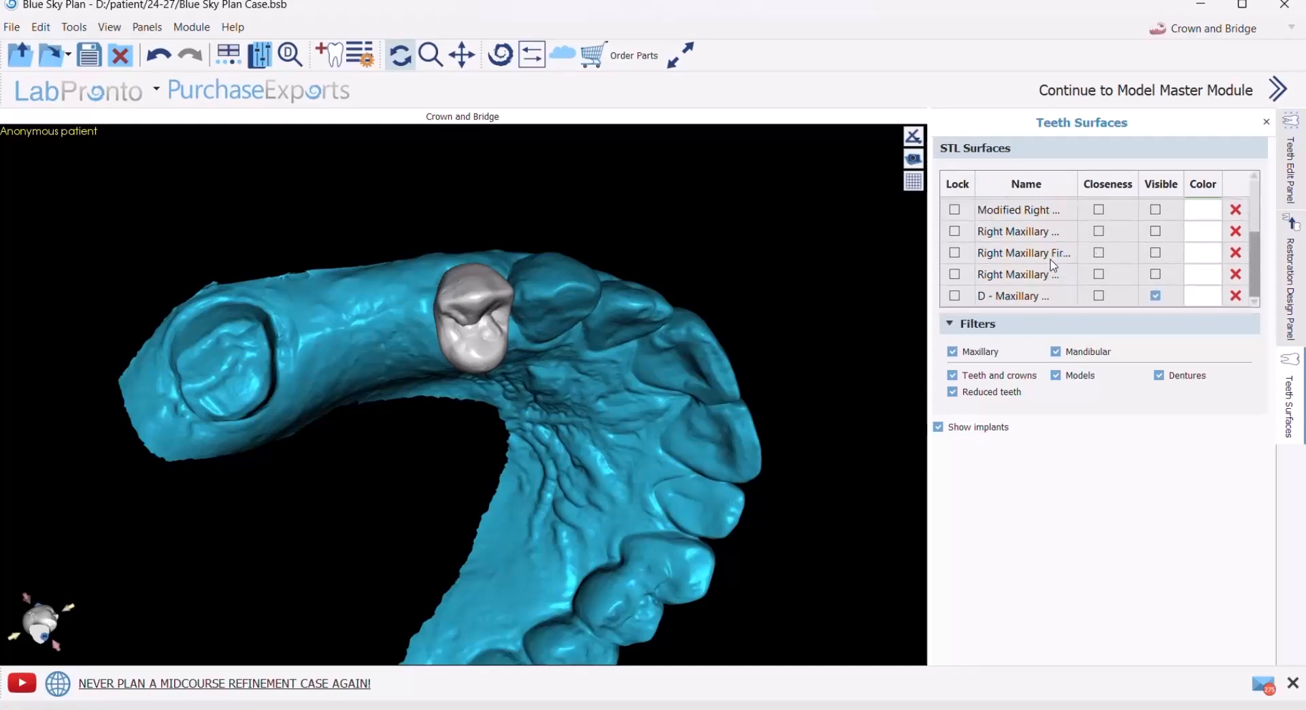
click(1009, 301)
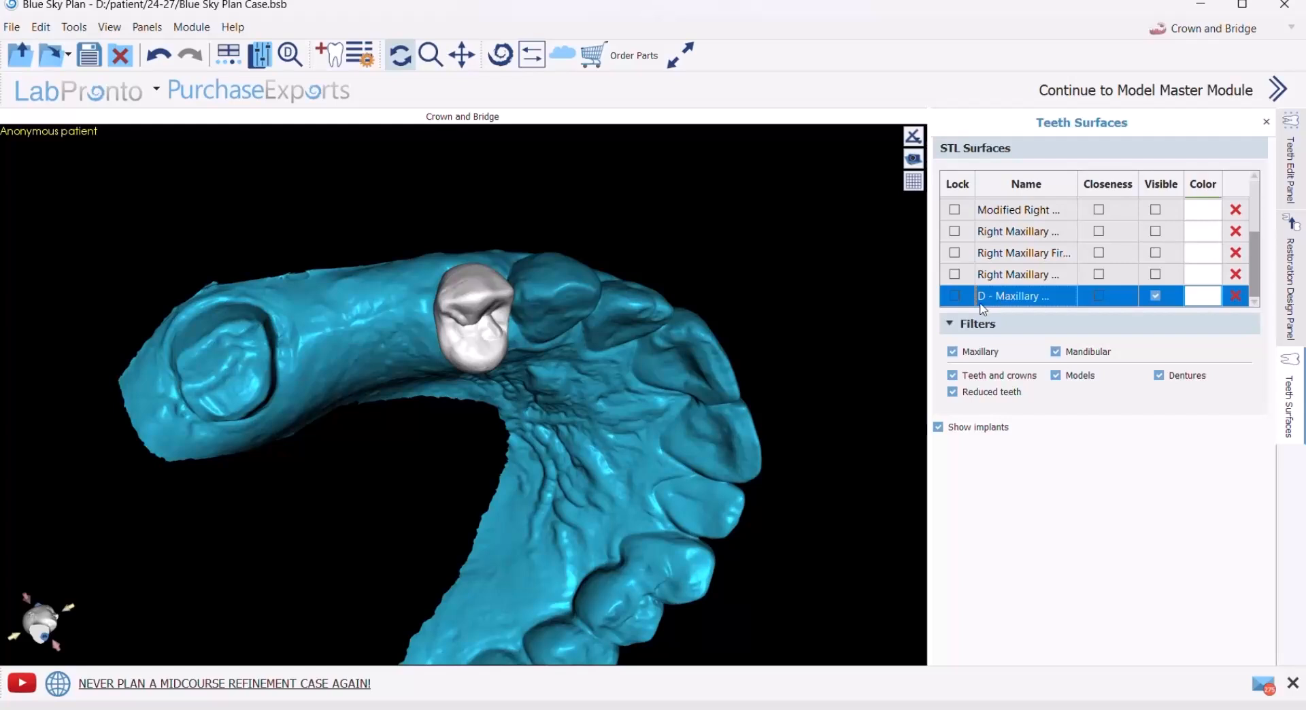